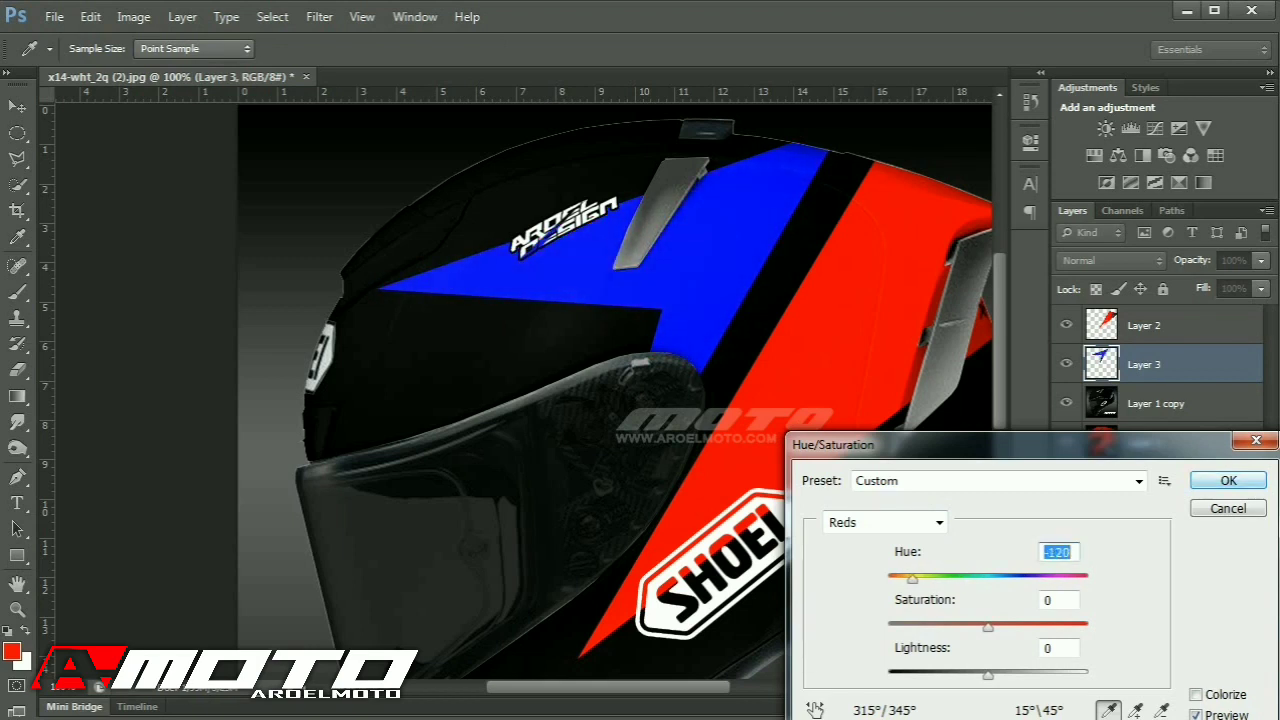
Confirm the Reds hue shift of -120 for the shape on Layer 3.
key(Return)
Outline a triangle inside the blue shape with the Polygonal Lasso and copy that area of Layer 1 copy to a new layer above Layer 3.
key(l)
key(ctrl+plus)
drag(742, 260, 572, 463)
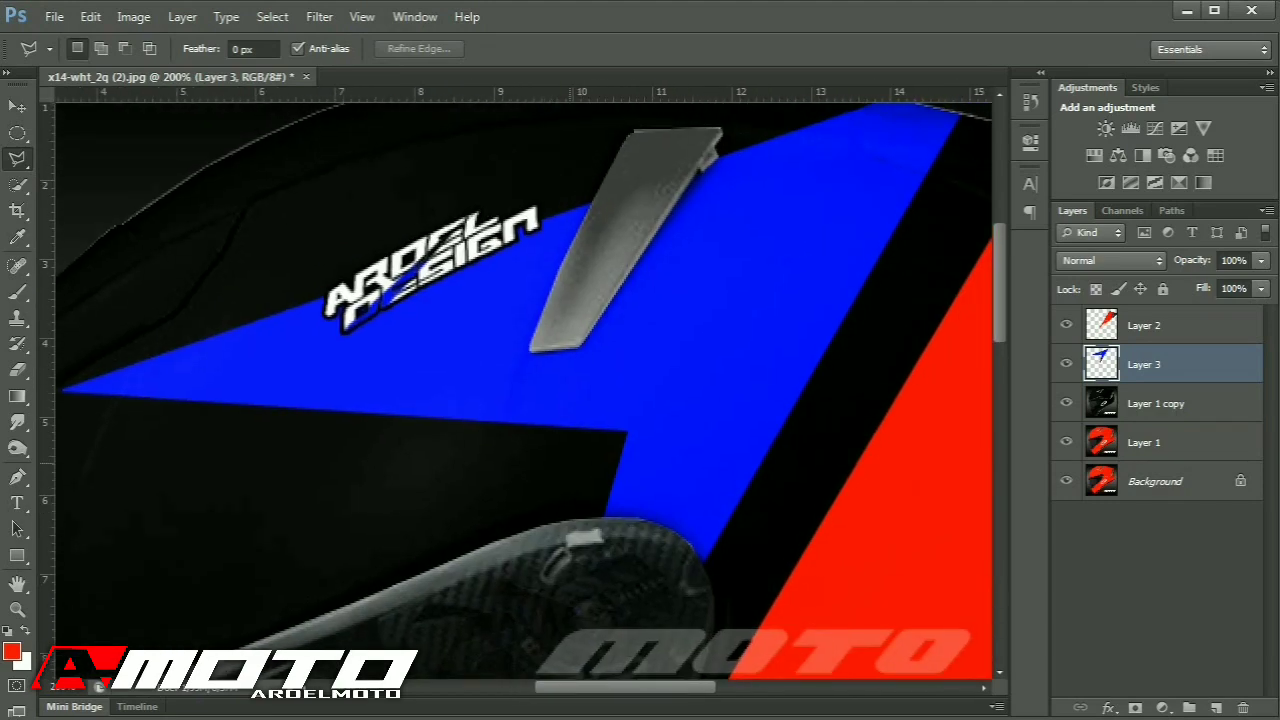
click(890, 127)
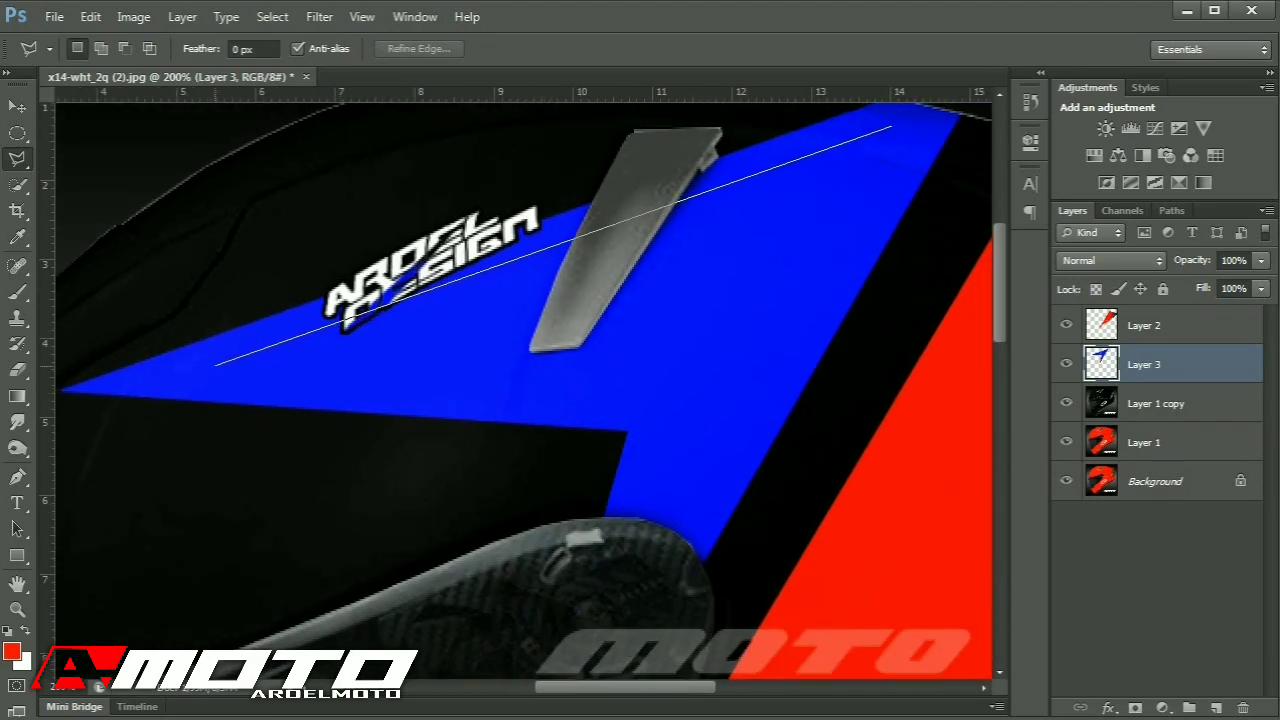
click(215, 365)
double_click(723, 395)
click(1155, 403)
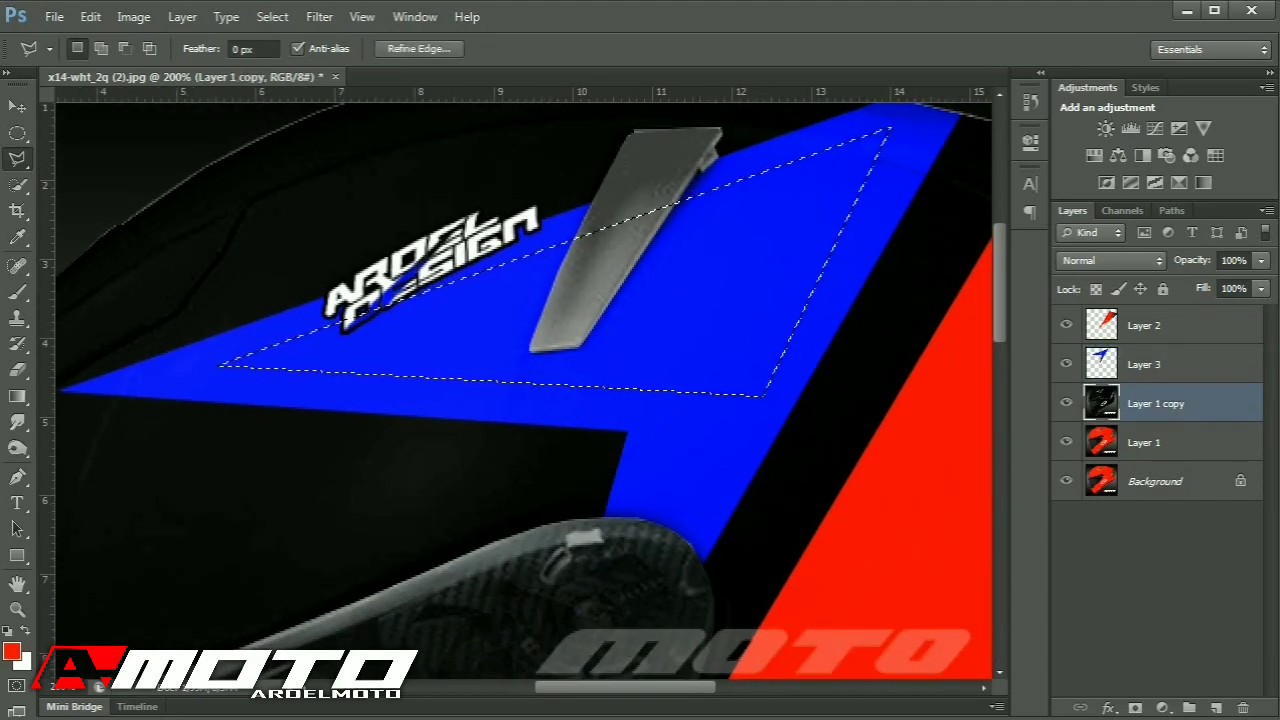
key(ctrl+j)
drag(1140, 403, 1140, 345)
Erase the right part of the dark triangle on Layer 4 with a soft 370 px eraser so it fades into the blue.
click(17, 292)
click(17, 370)
scroll(668, 342, down, 2)
right_click(670, 344)
drag(838, 392, 846, 392)
click(640, 245)
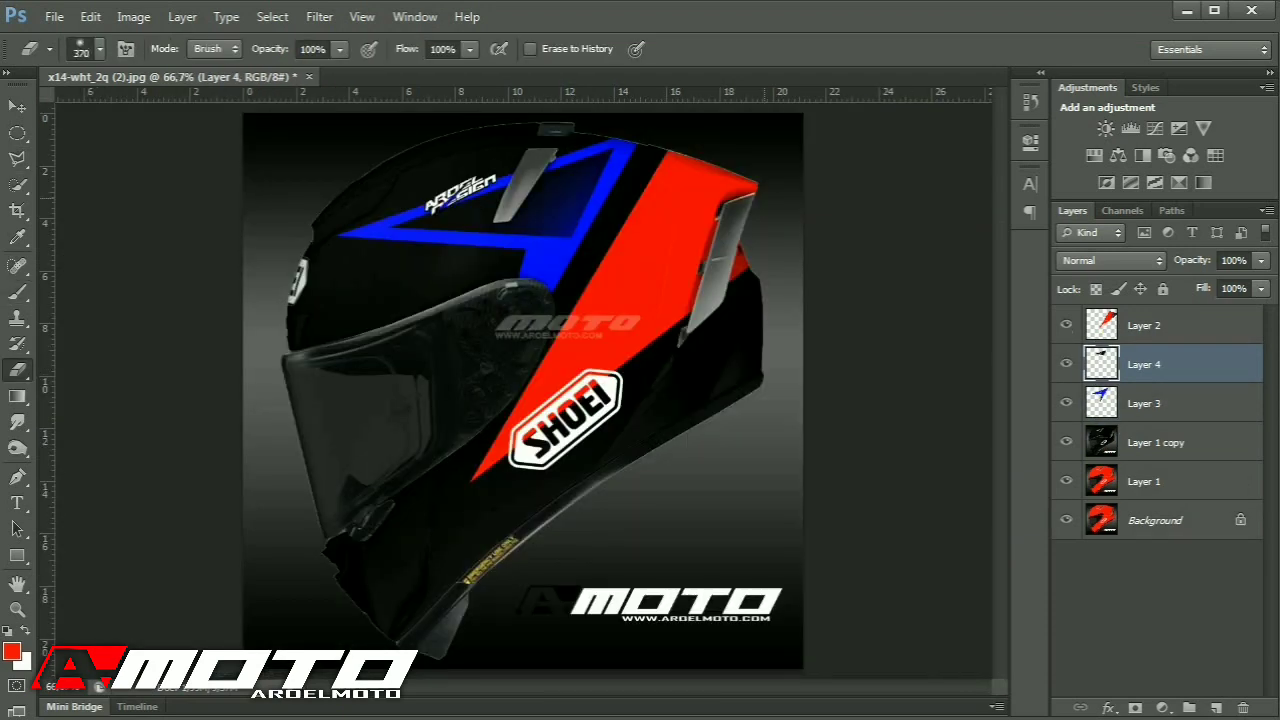
click(628, 232)
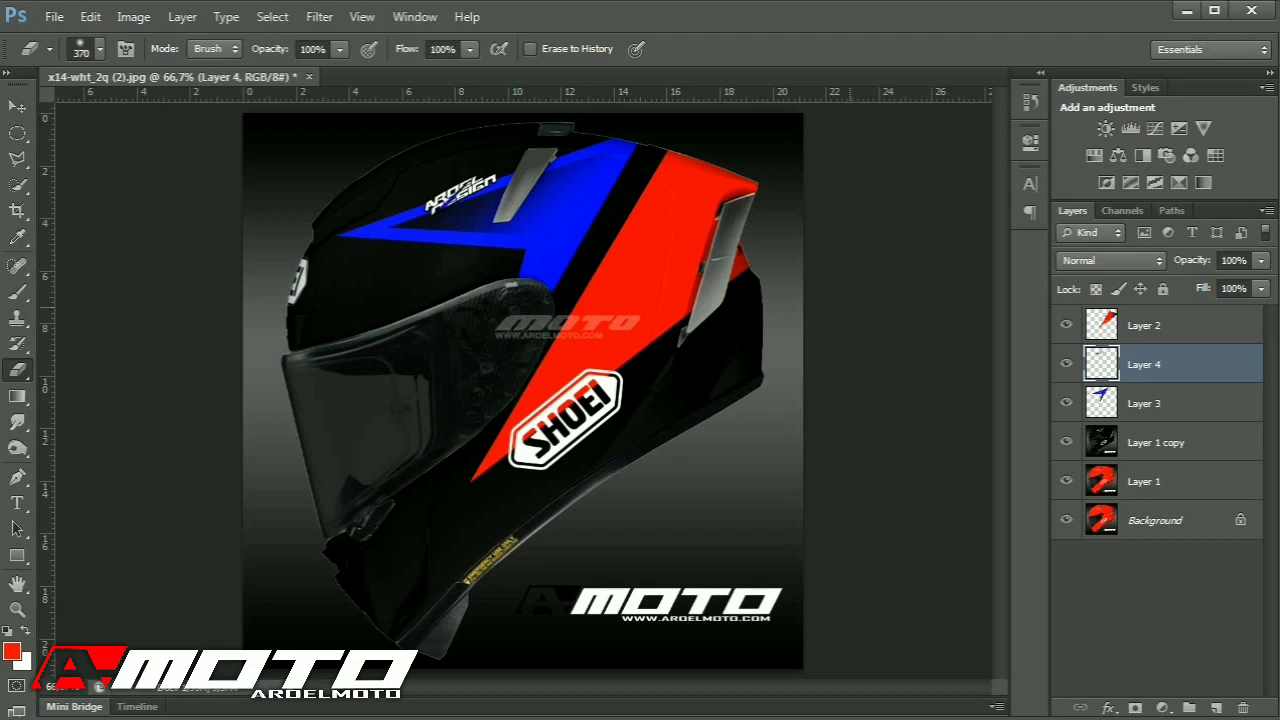
Outline a polygon inside the red stripe and copy that area of Layer 1 copy to a new layer above Layer 2.
key(ctrl+plus)
click(17, 159)
drag(640, 300, 493, 399)
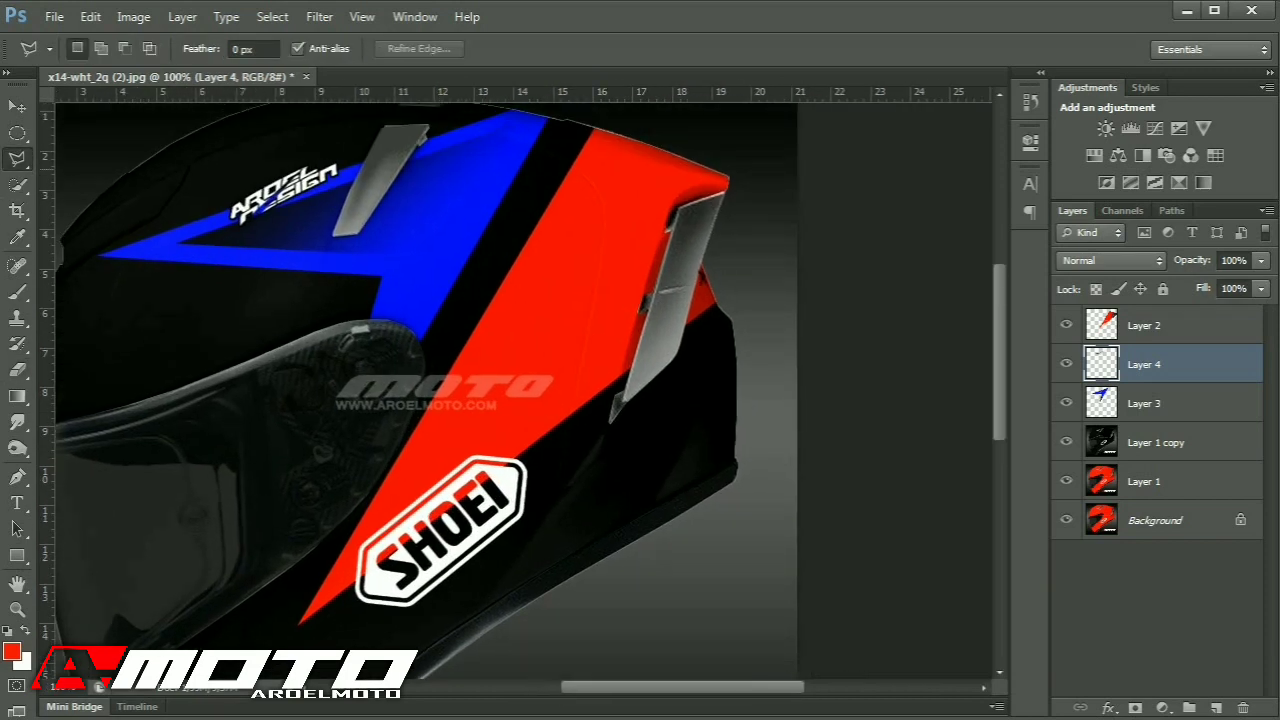
click(617, 128)
click(383, 528)
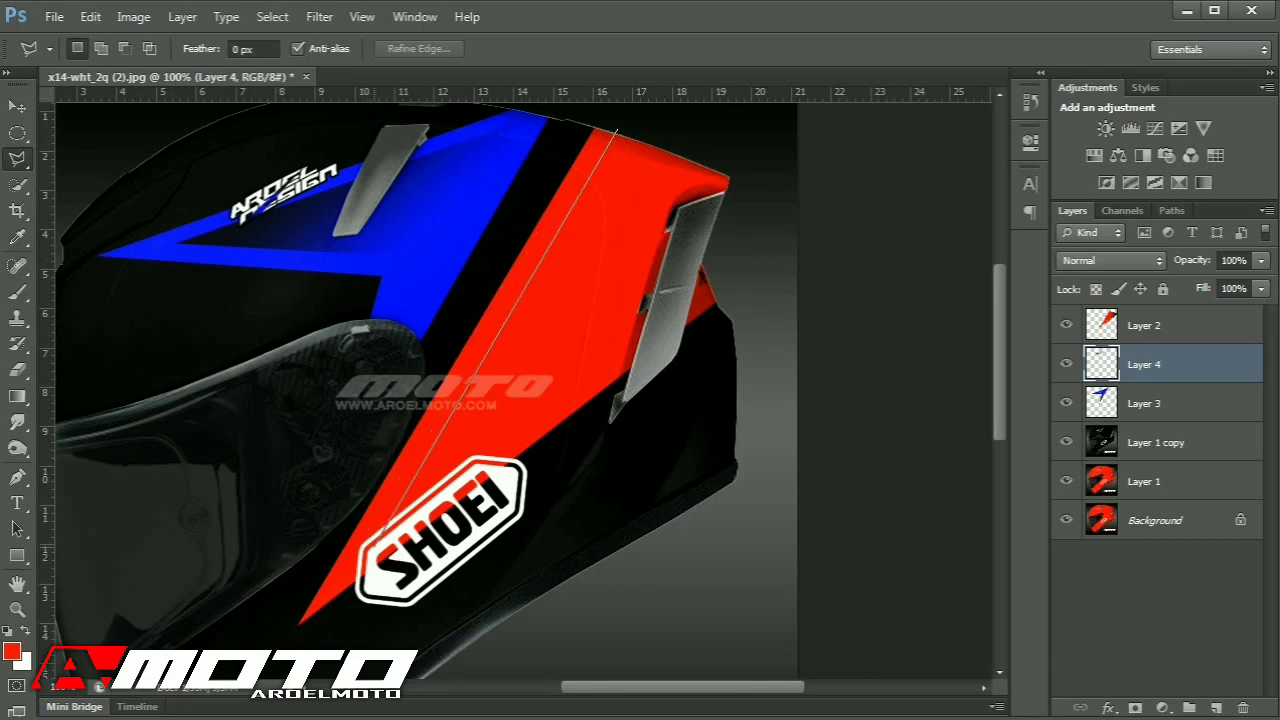
click(480, 455)
double_click(730, 265)
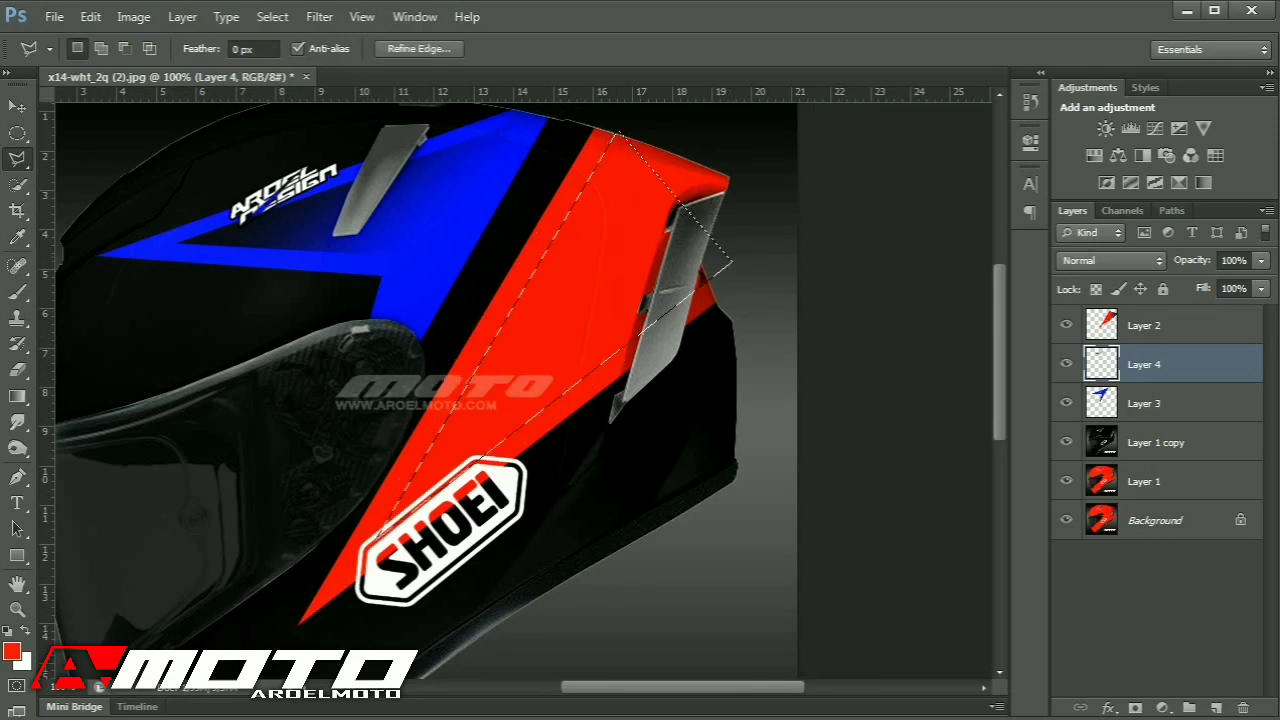
click(1156, 442)
key(ctrl+j)
drag(1156, 442, 1156, 312)
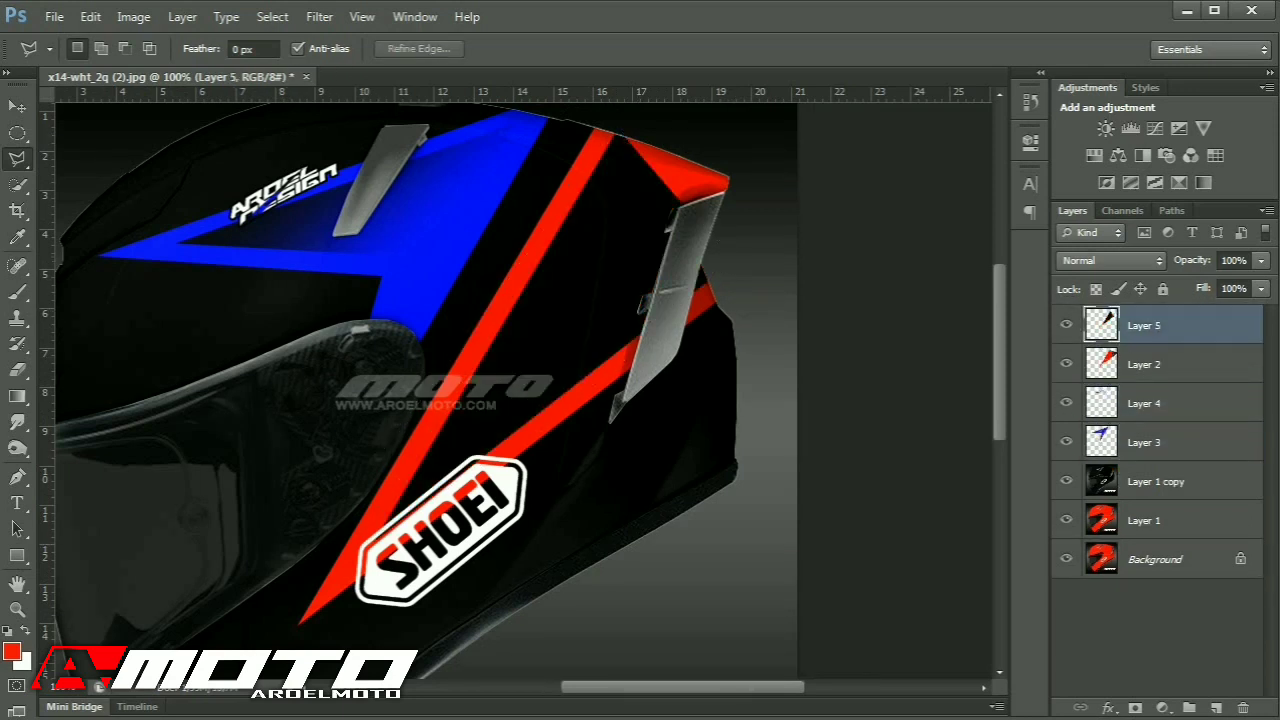
Erase the upper and rear parts of the dark patch on Layer 5 so it fades into the red stripe.
key(e)
mouse_move(715, 225)
mouse_down()
mouse_move(610, 410)
mouse_move(670, 290)
mouse_up()
drag(670, 200, 700, 170)
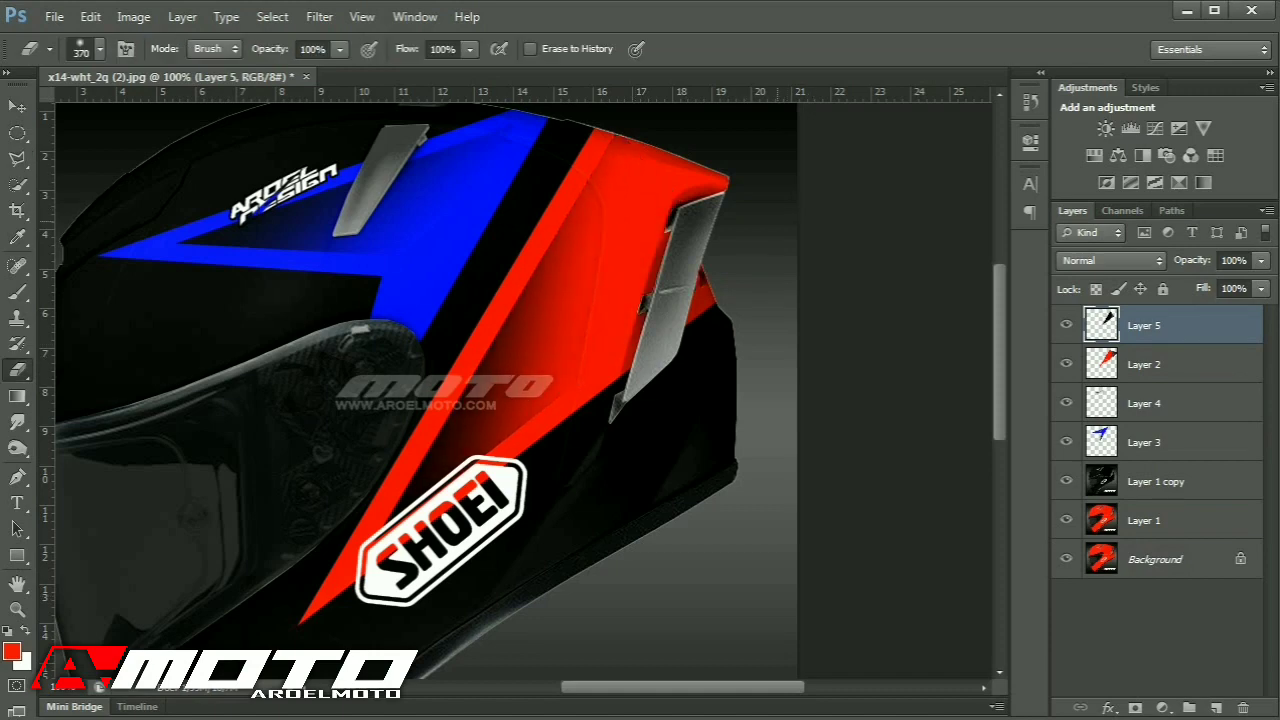
key(ctrl+minus)
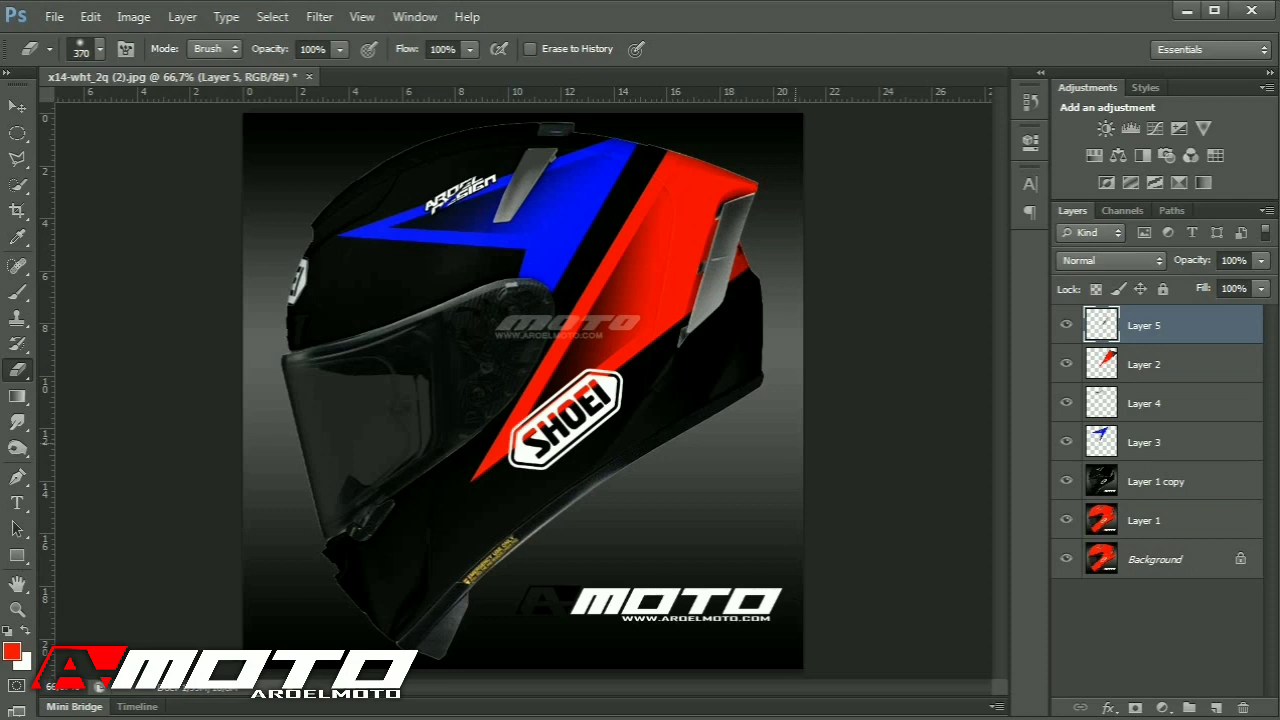
Outline a band from the helmet's forehead to the red stripe and copy that area of Layer 1 to a new layer above Layer 1 copy.
key(ctrl+plus)
key(l)
scroll(520, 390, up, 2)
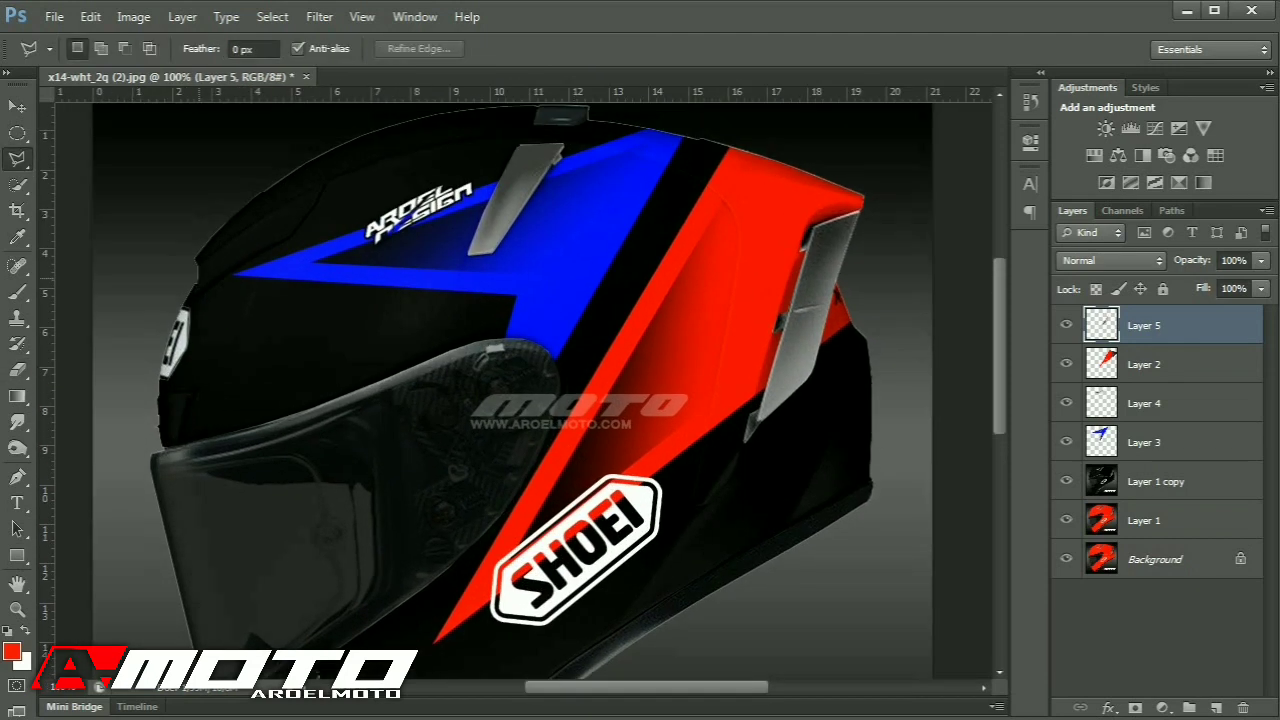
click(198, 278)
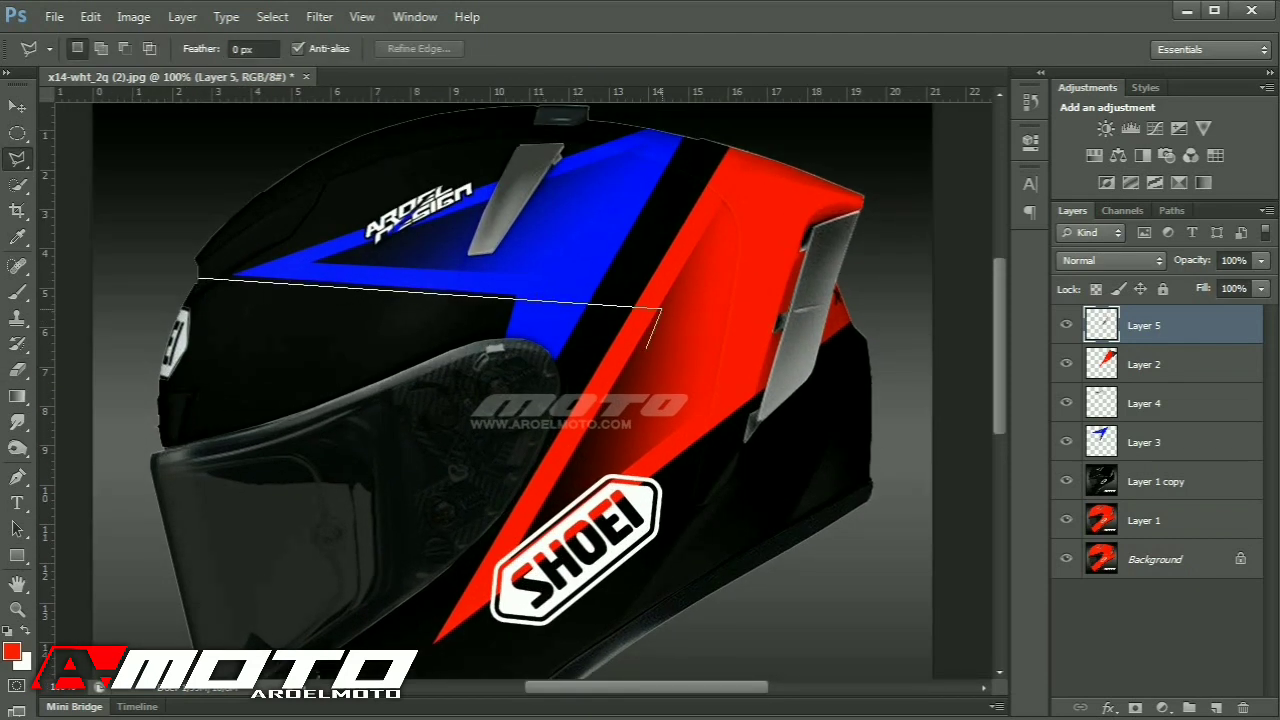
click(634, 378)
double_click(124, 345)
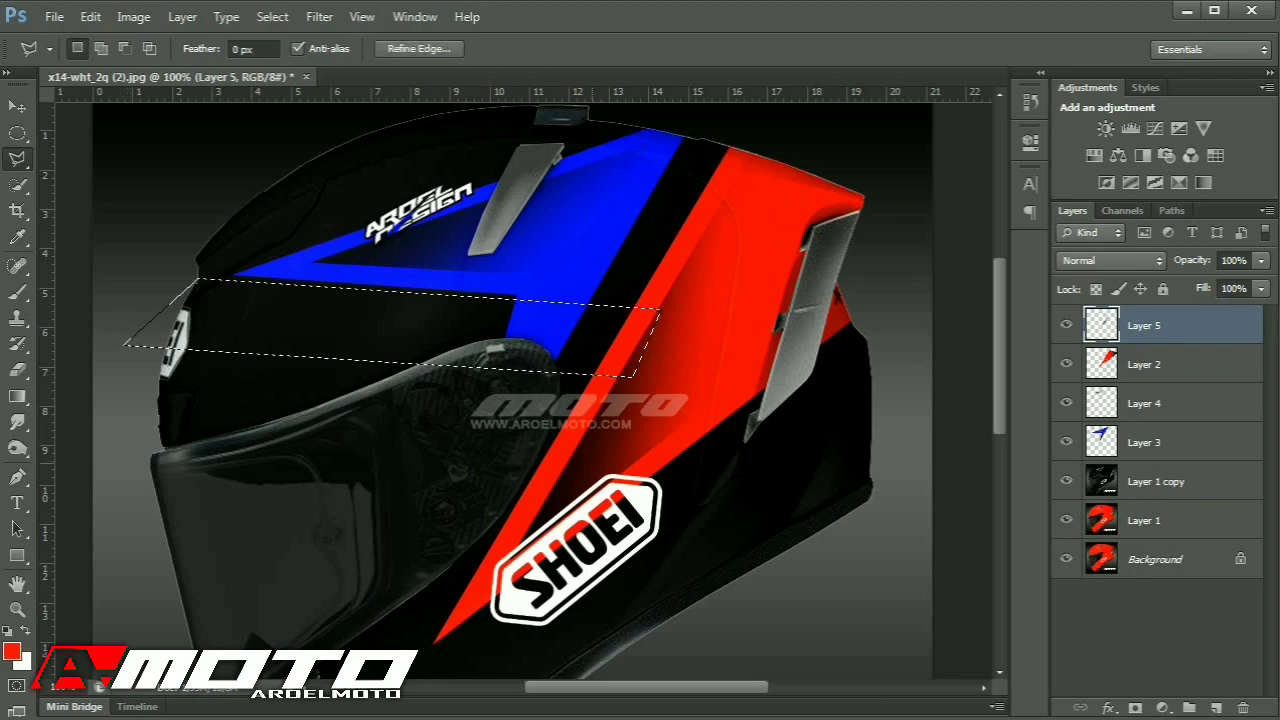
click(1144, 520)
key(ctrl+j)
drag(1144, 520, 1144, 464)
Turn the band on Layer 6 white with Hue/Saturation, setting the Reds to saturation -100 and lightness +100.
key(ctrl+u)
click(939, 522)
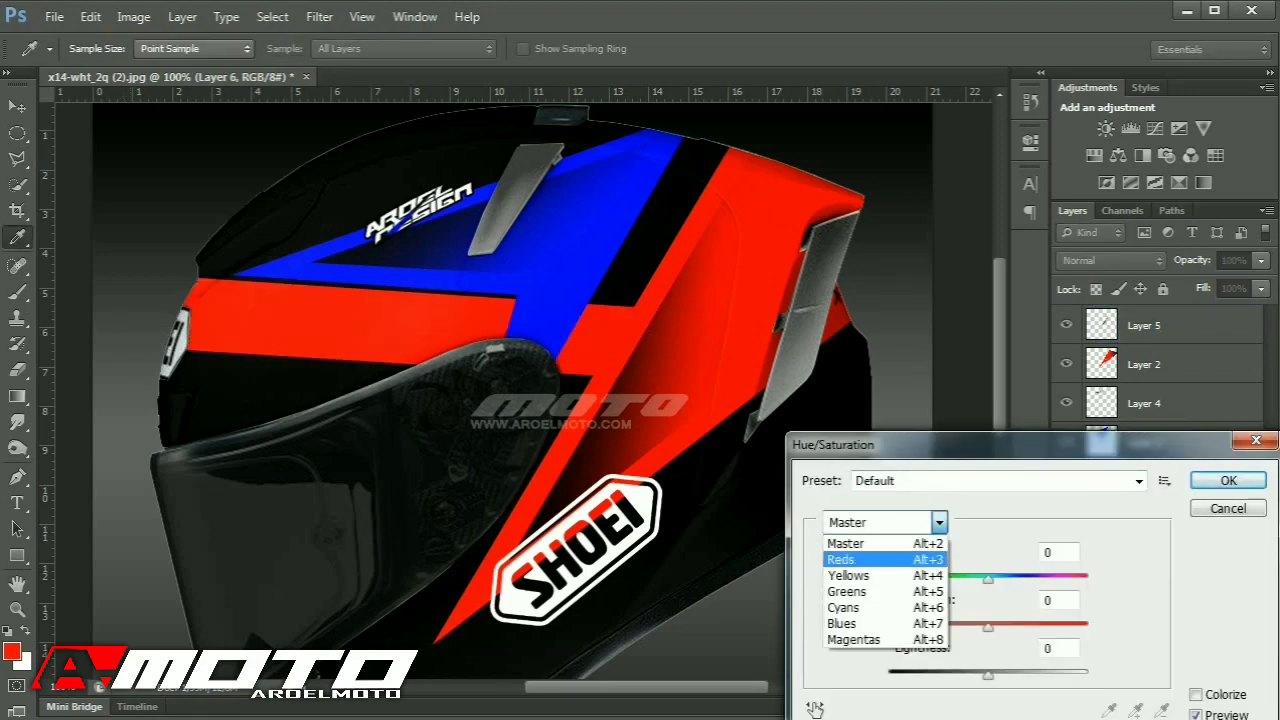
click(842, 560)
drag(988, 627, 888, 627)
drag(988, 675, 1088, 675)
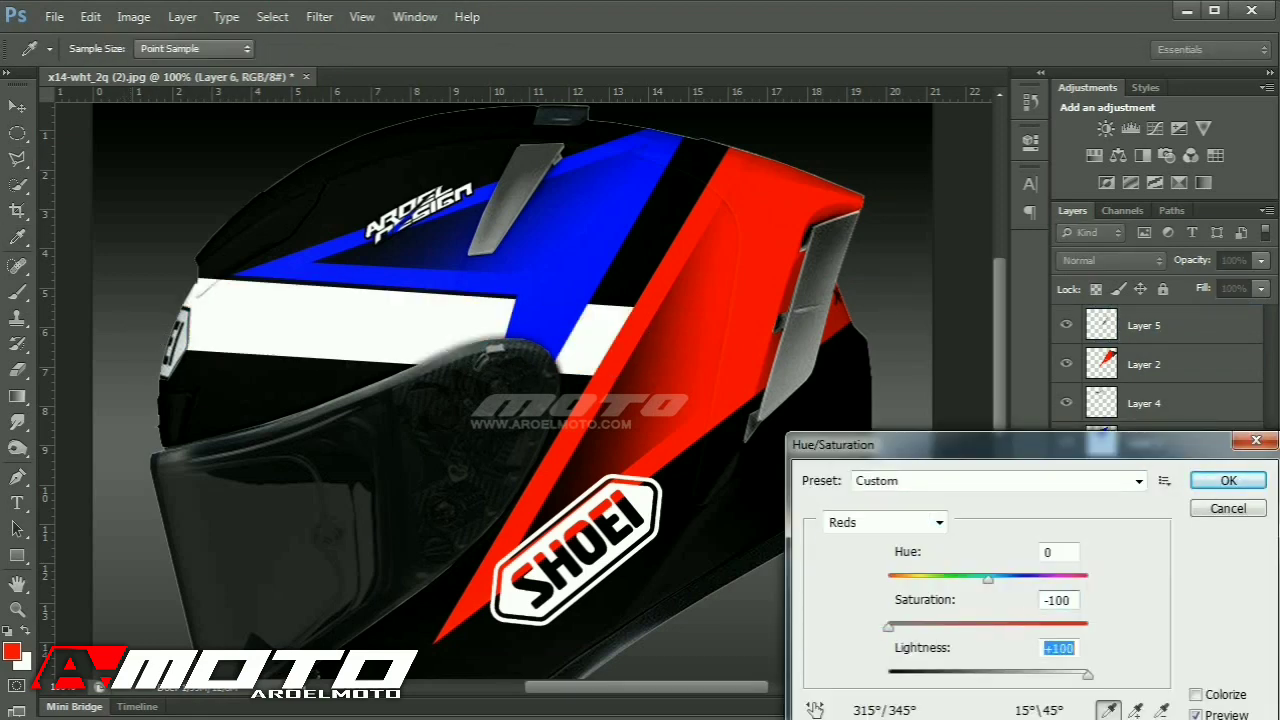
key(Return)
Delete the parts of the white band bordering the blue shape to leave a thin black gap, and clear the selection.
click(702, 128)
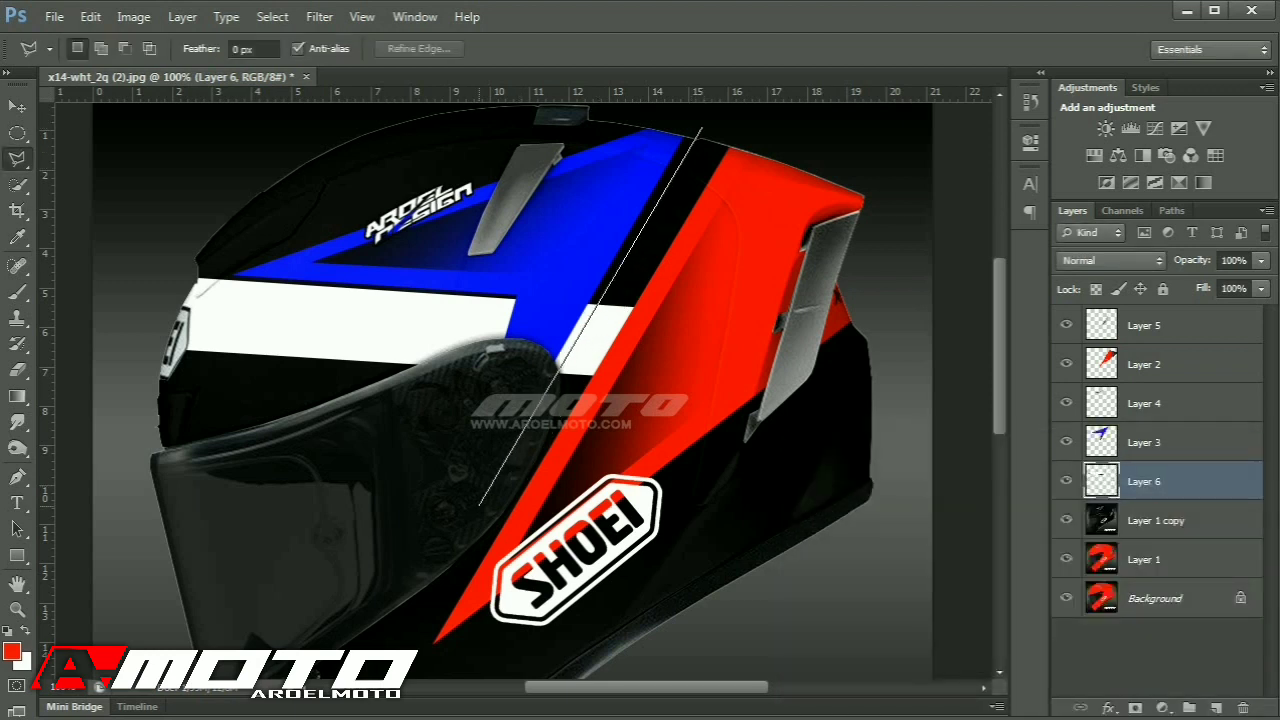
click(468, 517)
click(486, 365)
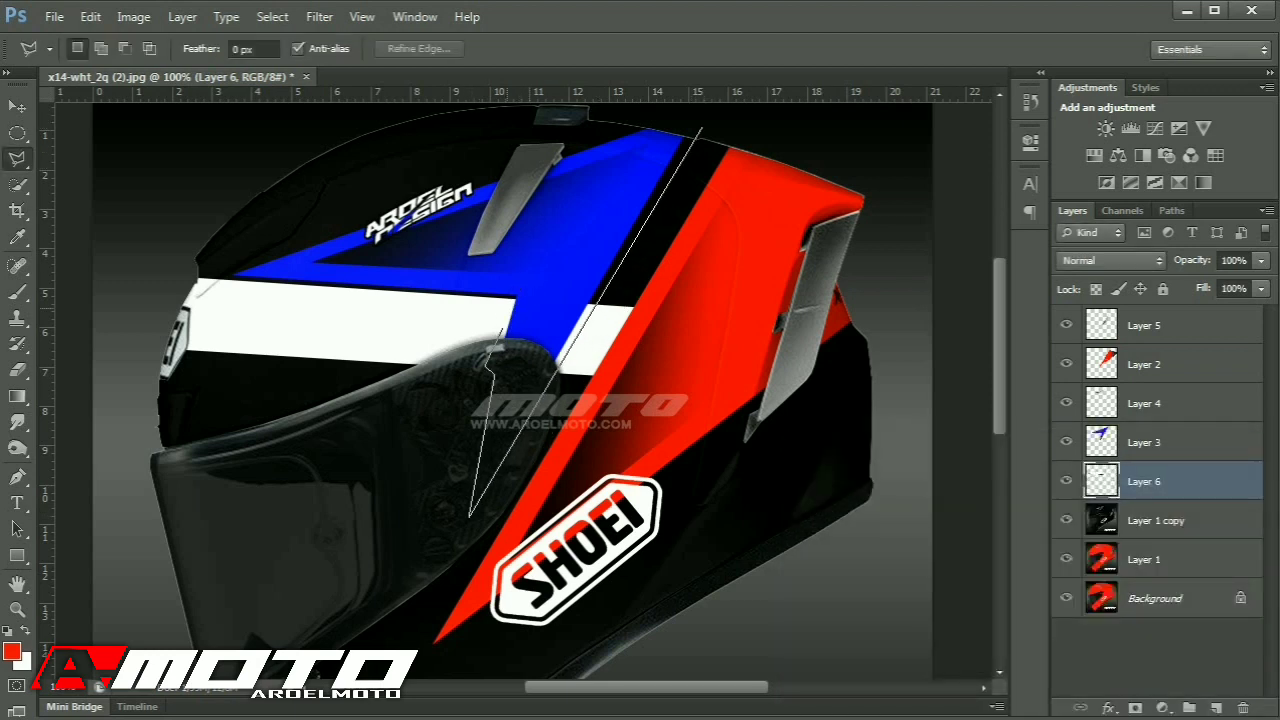
double_click(530, 215)
key(Delete)
key(ctrl+d)
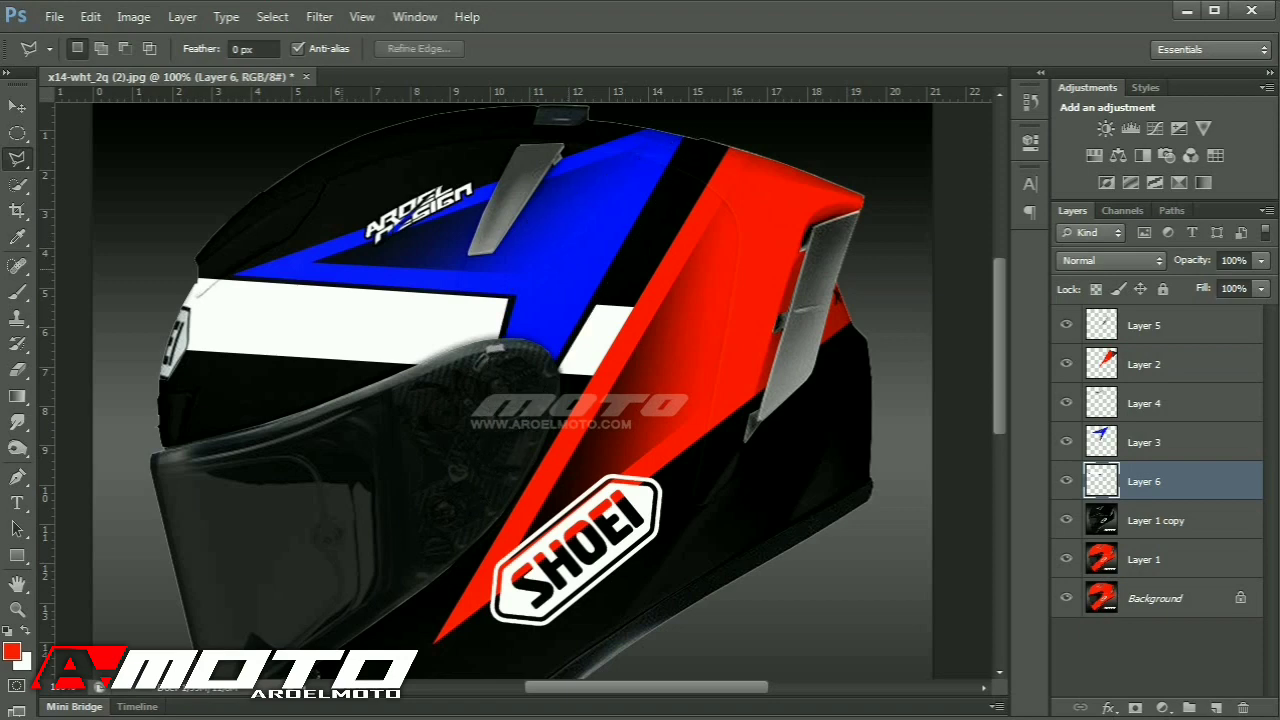
Erase the front end of the white band with the soft eraser so it fades into the black forehead.
click(17, 370)
mouse_move(160, 290)
mouse_down()
mouse_move(180, 310)
mouse_move(200, 270)
mouse_move(300, 200)
mouse_up()
key(ctrl+minus)
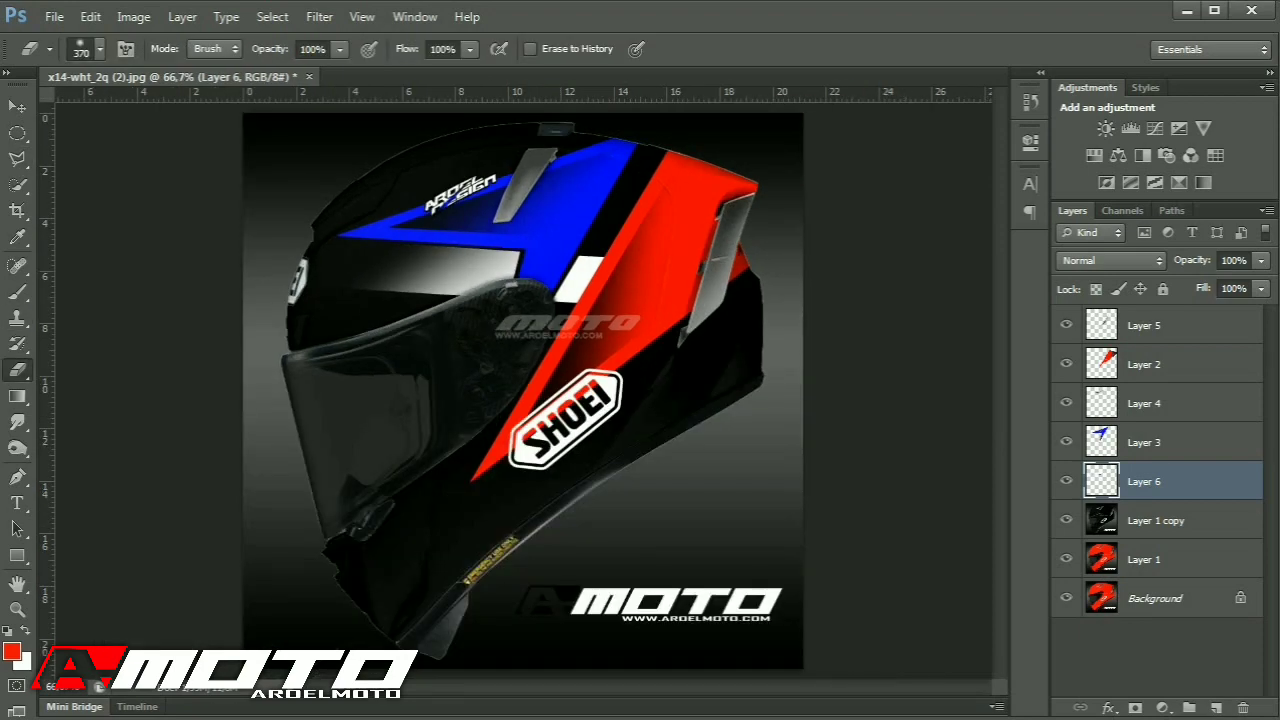
Trim the small white block on Layer 6 along the red stripe's edge to leave a black gap, and clear the selection.
key(l)
click(664, 146)
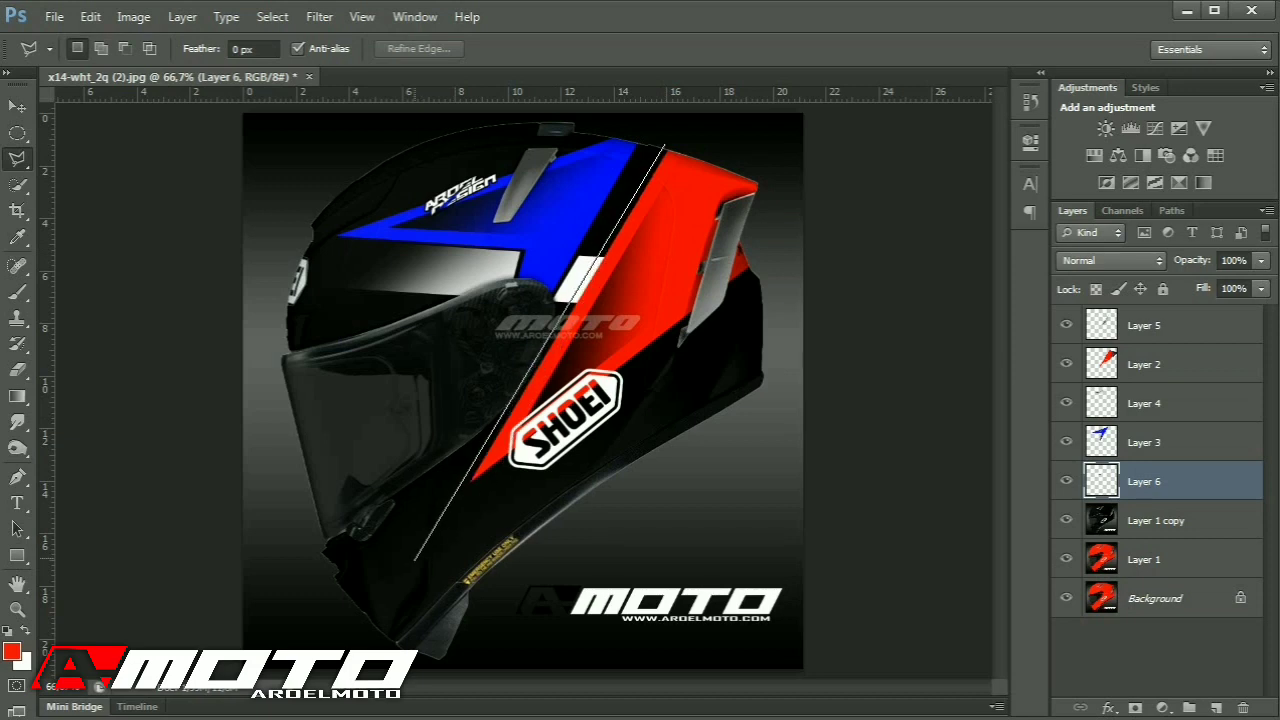
click(415, 562)
double_click(776, 371)
key(Delete)
key(ctrl+d)
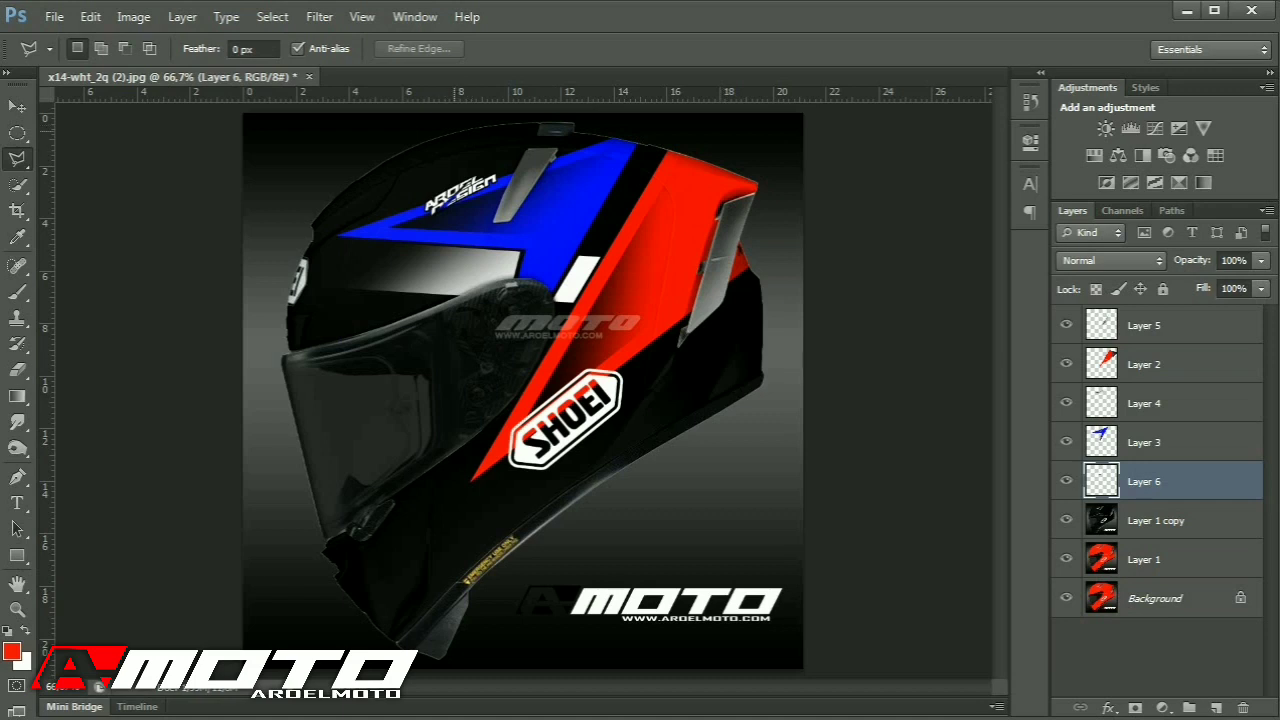
Outline a vertical band through the middle of the helmet and copy that area of Layer 1 to a new layer above Layer 1 copy.
click(453, 130)
click(437, 645)
click(503, 628)
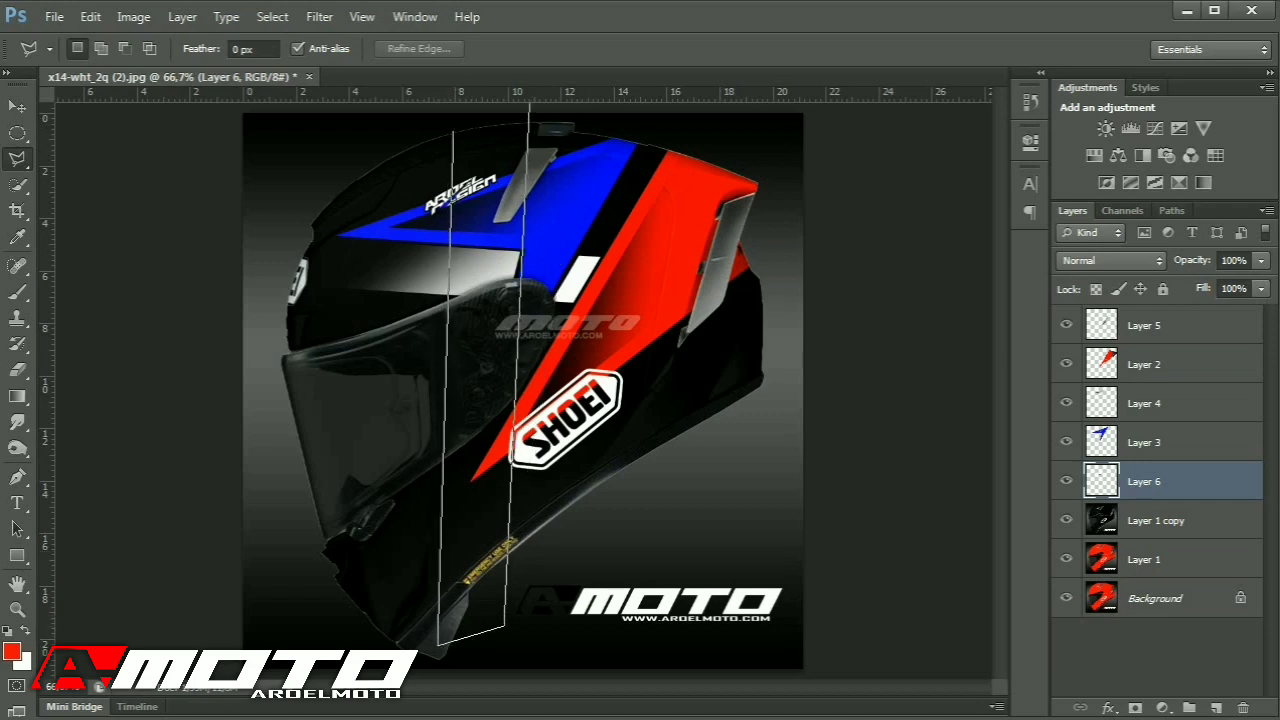
double_click(523, 106)
click(1144, 559)
key(ctrl+j)
drag(1144, 559, 1144, 503)
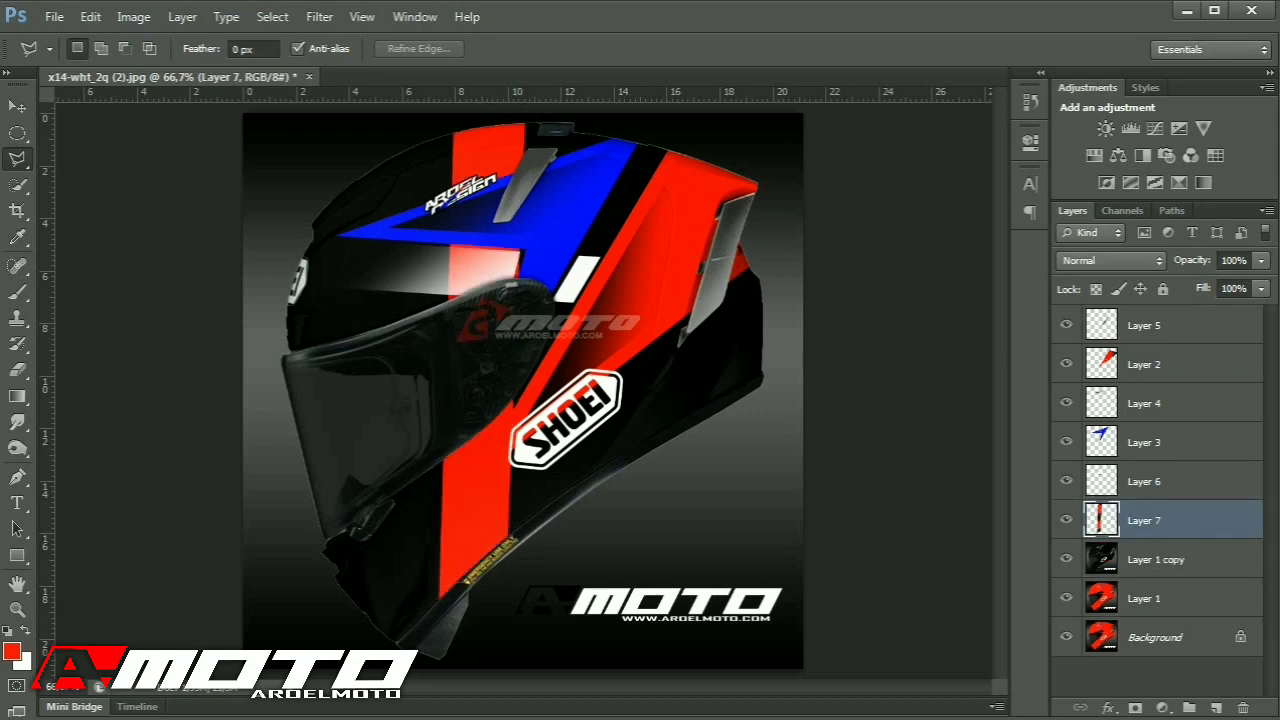
Turn the vertical band on Layer 7 white with Hue/Saturation, setting the Reds to saturation -100 and lightness +100.
key(ctrl+u)
click(939, 522)
click(845, 560)
mouse_move(988, 675)
mouse_down()
mouse_move(963, 675)
mouse_move(1088, 675)
mouse_move(966, 675)
mouse_up()
drag(988, 627, 888, 627)
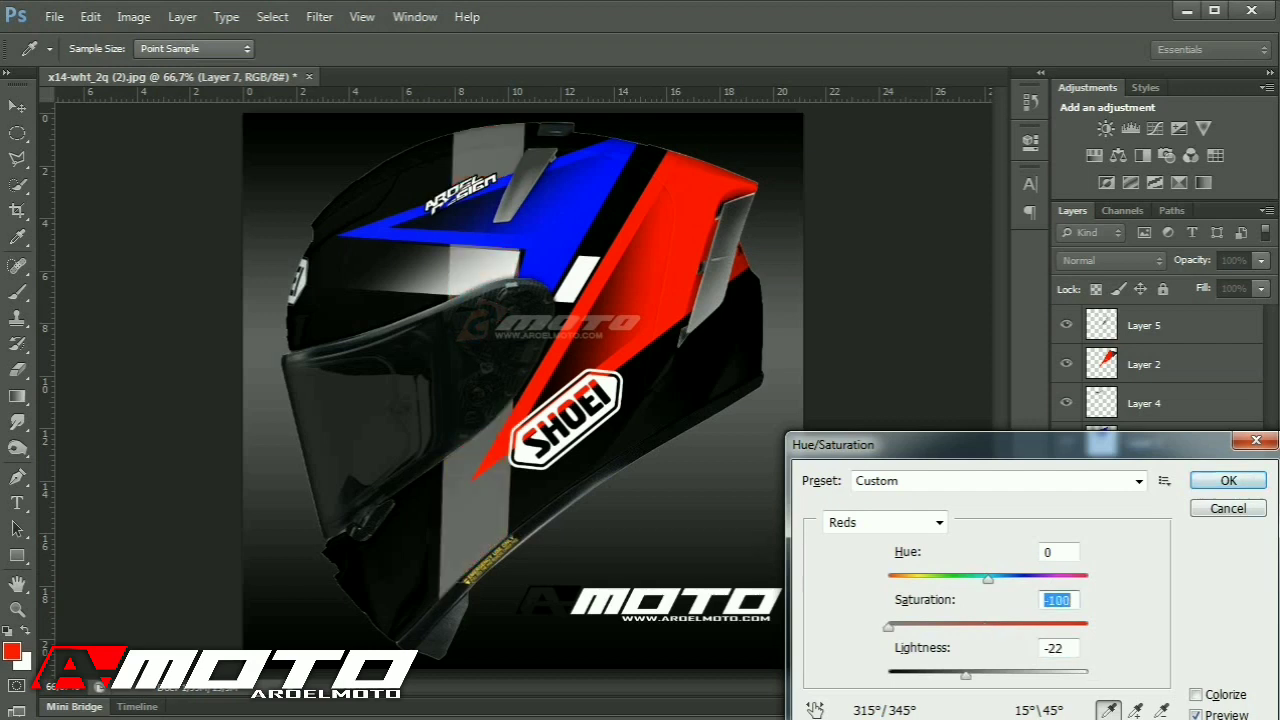
drag(966, 675, 1088, 675)
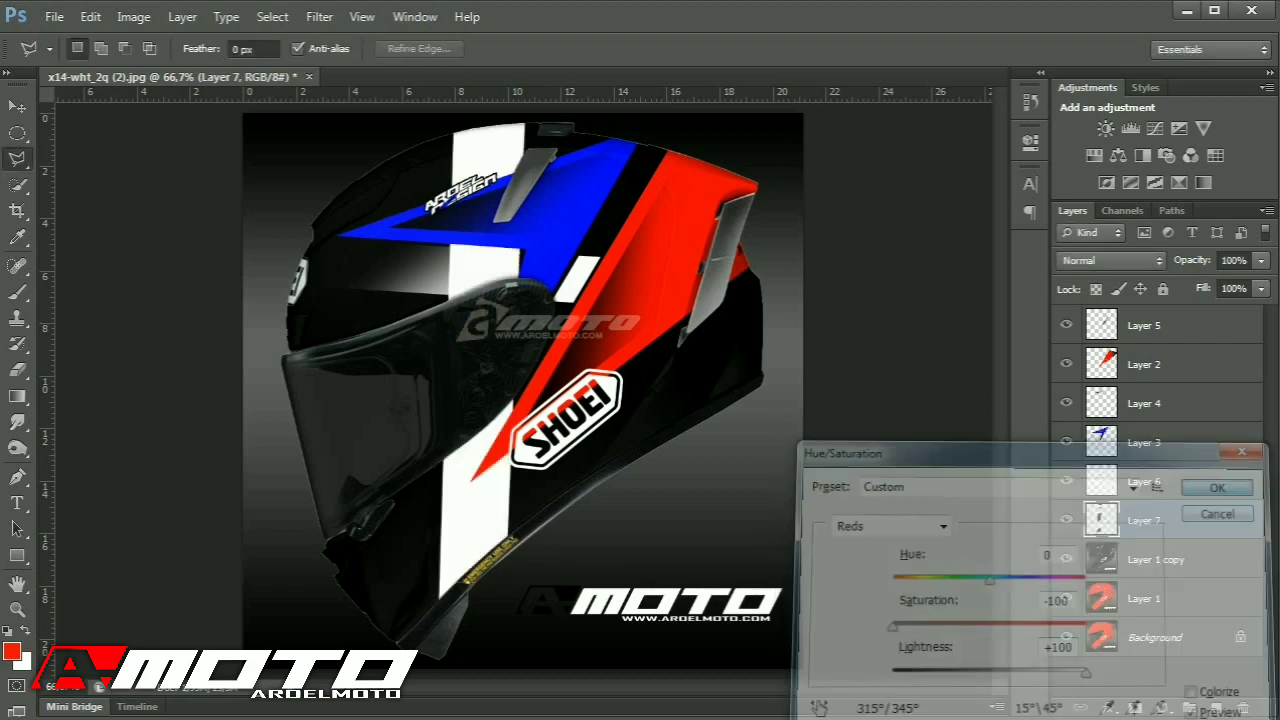
Delete the section of the vertical white band between the blue shape and the visor, and clear the selection.
key(ctrl+plus)
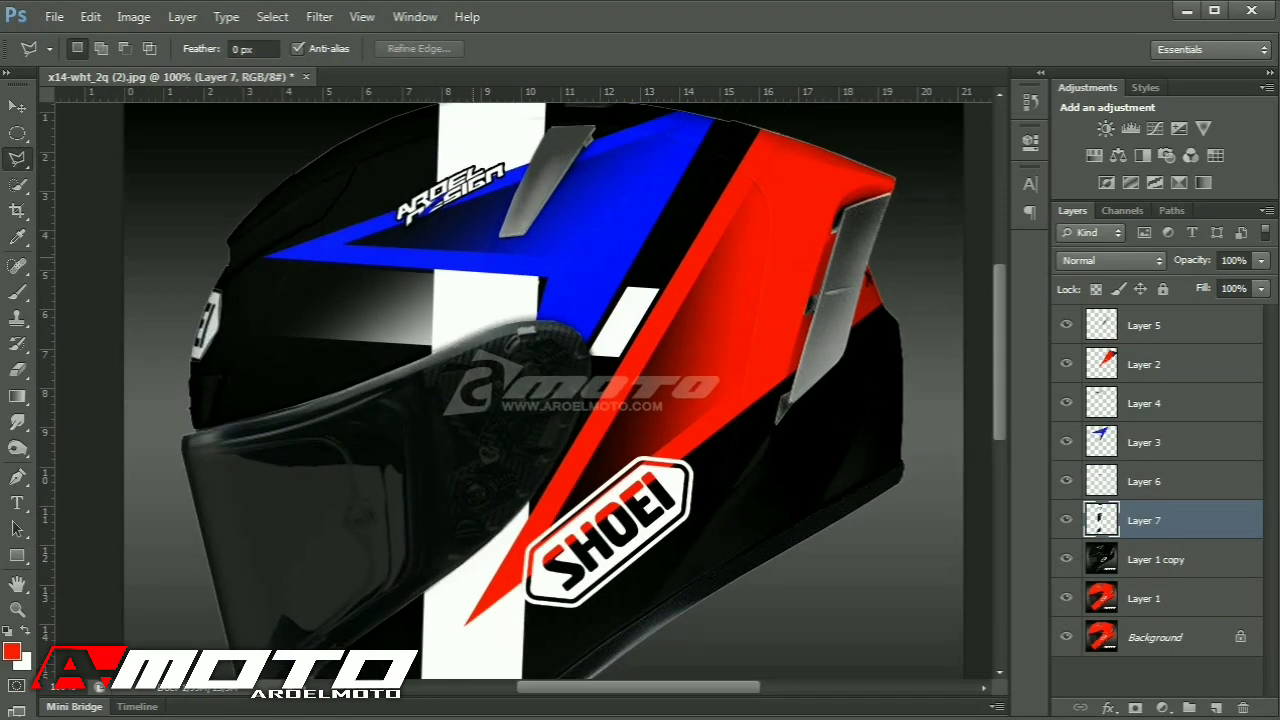
drag(473, 360, 466, 394)
click(378, 381)
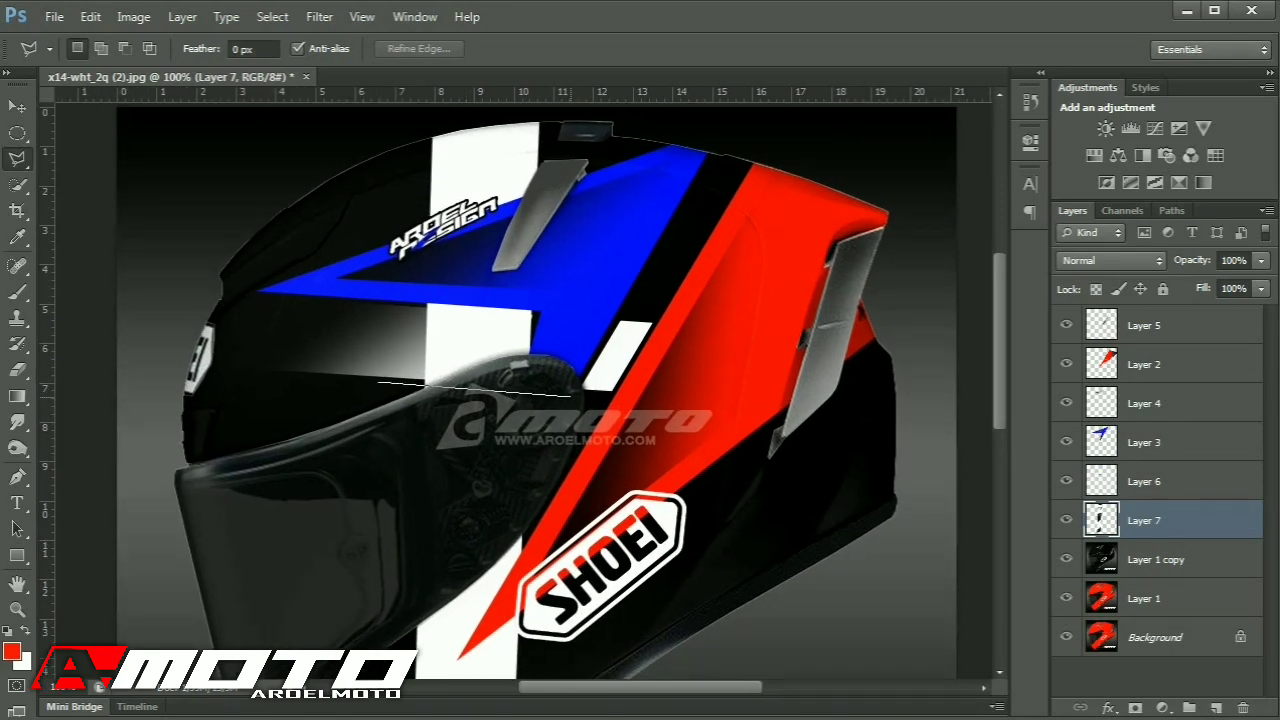
click(573, 395)
click(578, 283)
click(302, 249)
click(378, 381)
key(Delete)
key(ctrl+d)
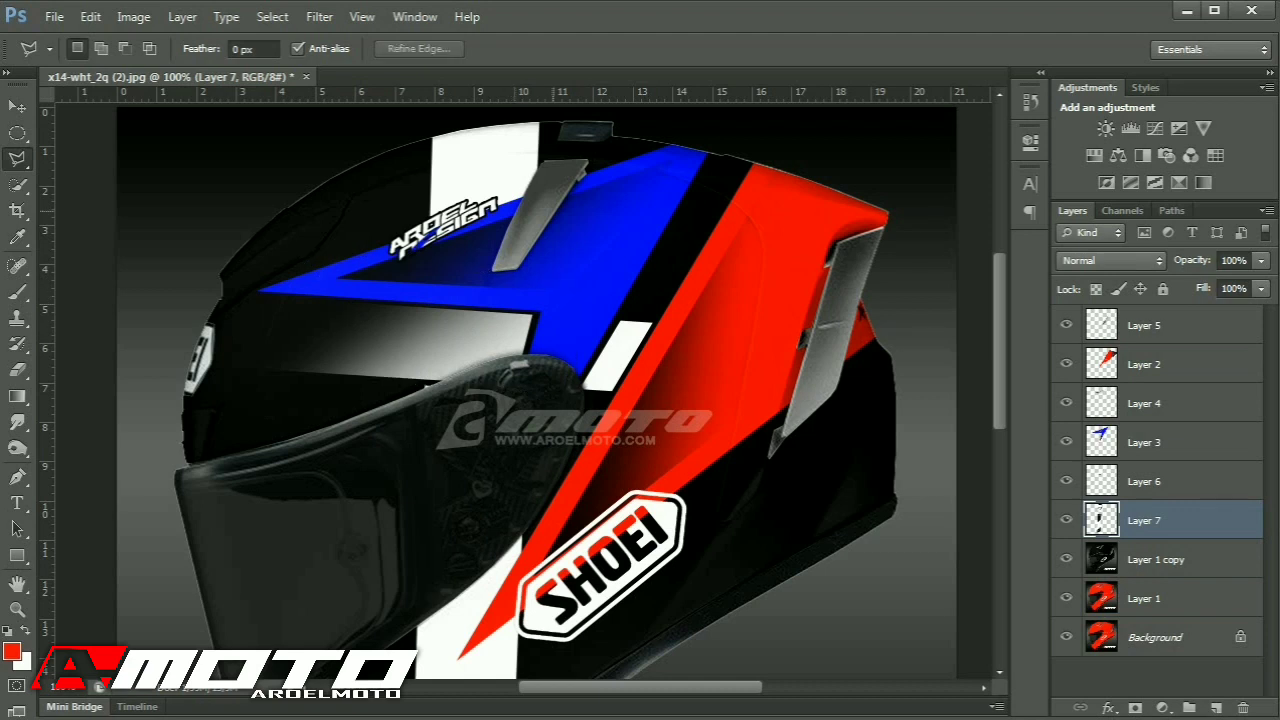
Cut a narrow outline around the red stripe's lower tip out of the white band on Layer 7, and clear the selection.
scroll(522, 390, down, 5)
click(652, 146)
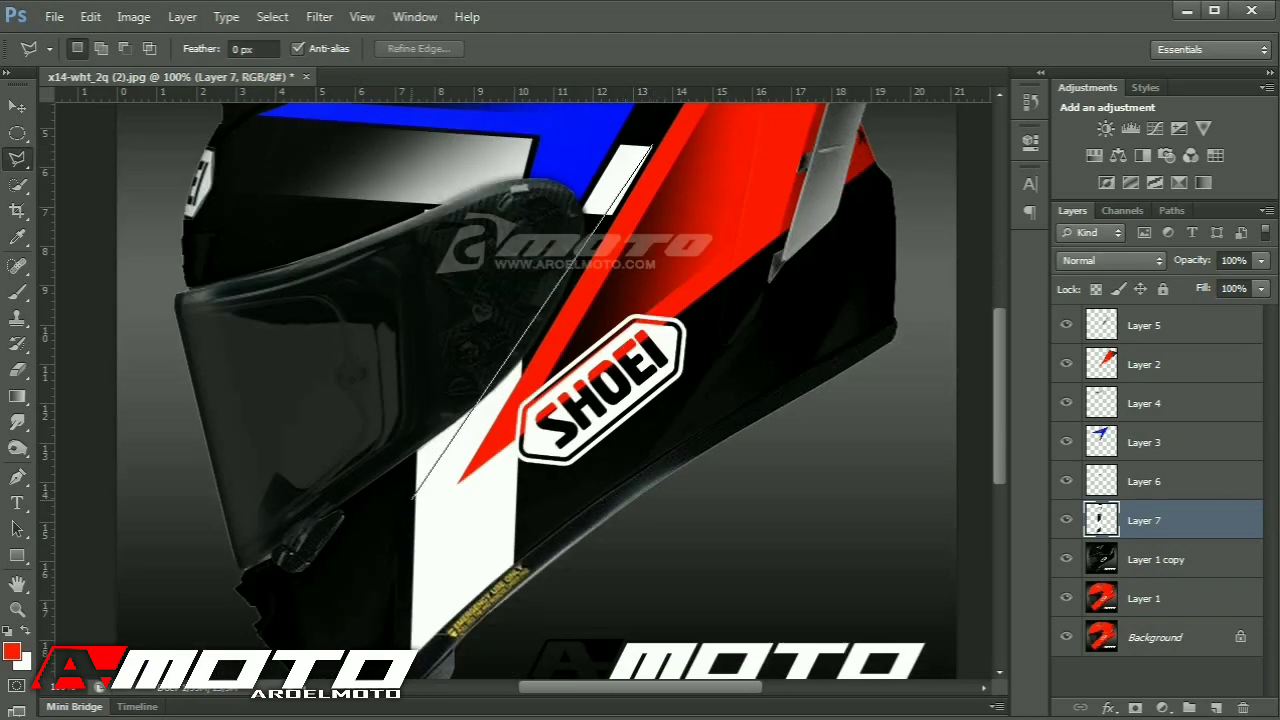
click(440, 502)
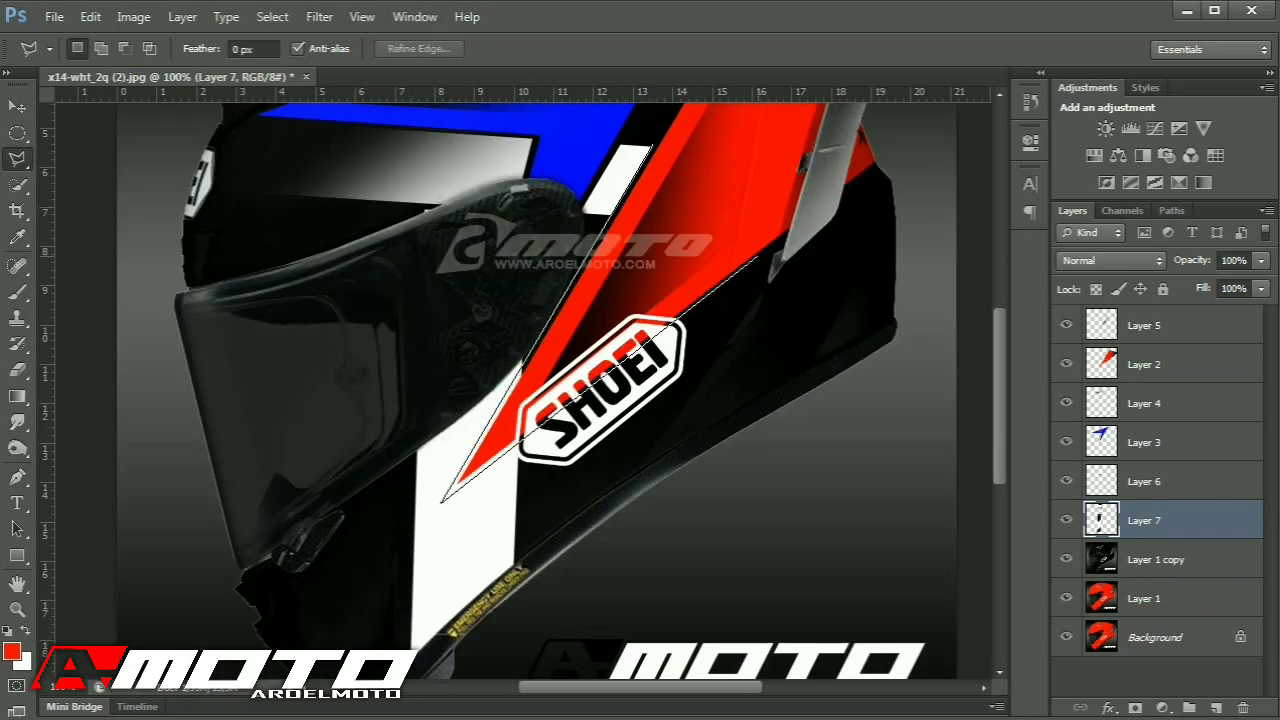
click(763, 255)
click(652, 146)
key(Delete)
key(ctrl+d)
key(ctrl+minus)
key(ctrl+minus)
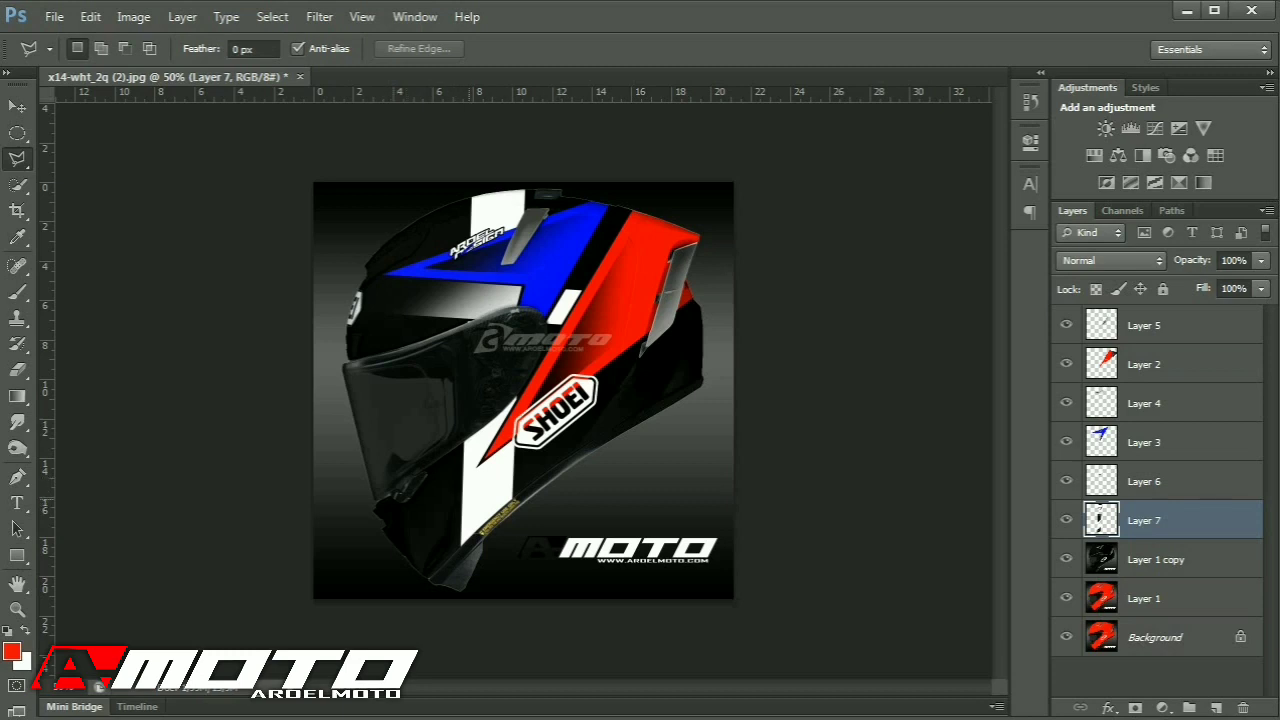
Outline a wedge across the helmet's chin and copy that area of Layer 1 to a new layer above Layer 6.
click(380, 502)
click(558, 482)
double_click(332, 453)
drag(493, 481, 475, 488)
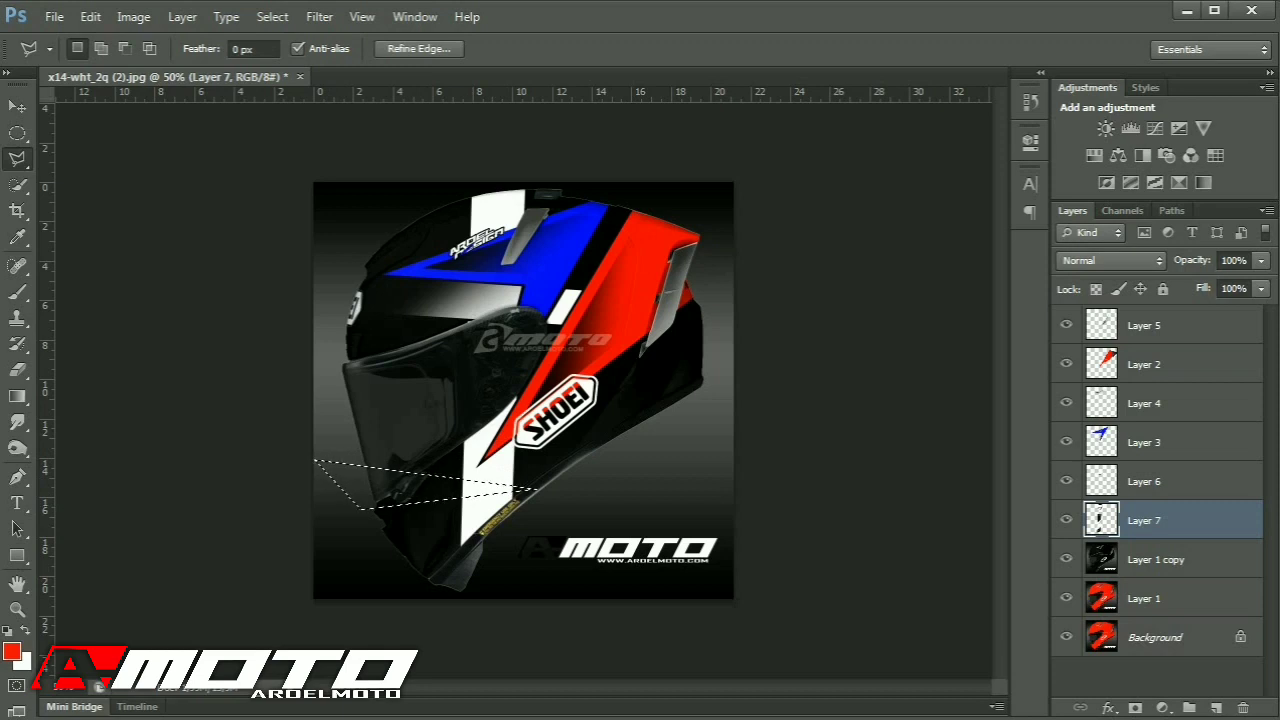
click(1144, 598)
key(ctrl+j)
drag(1144, 598, 1144, 463)
Turn the red chin wedge on Layer 8 blue by shifting its hue with Hue/Saturation.
key(ctrl+u)
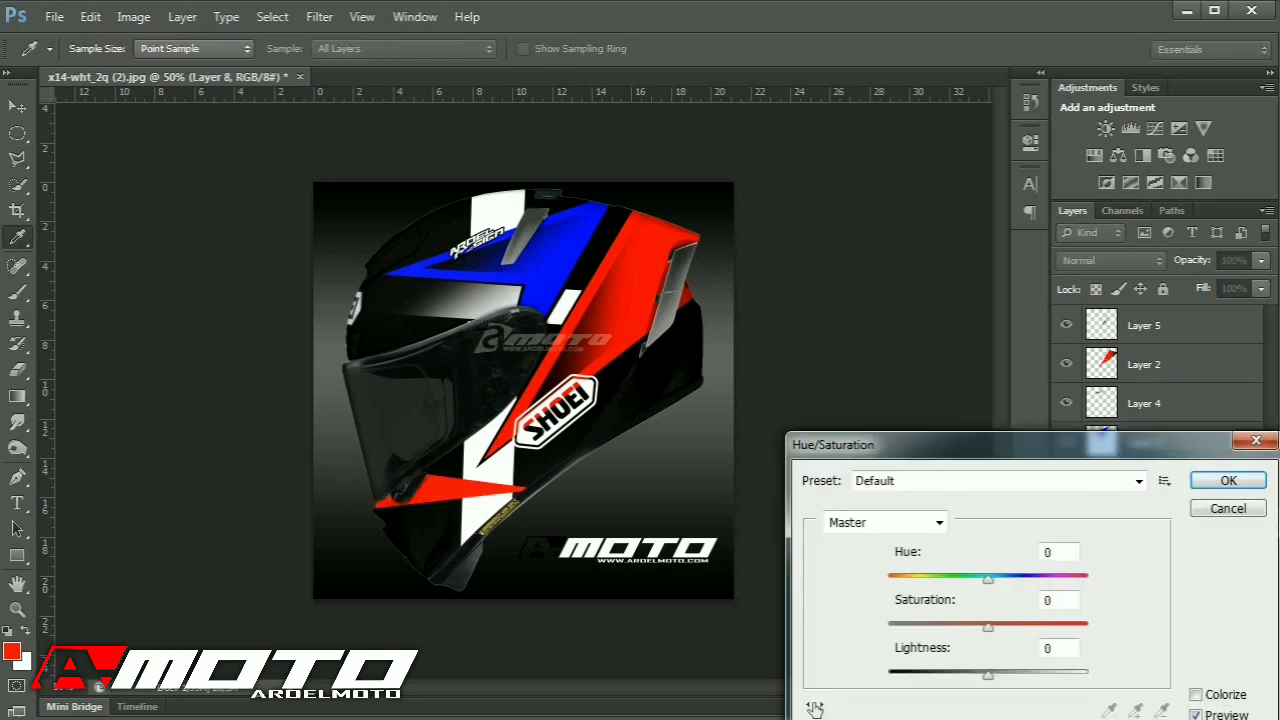
drag(988, 579, 902, 579)
key(Up)
key(Up)
key(Up)
key(Up)
key(Up)
key(Up)
key(Up)
key(Up)
key(Up)
key(Up)
key(Up)
key(Up)
key(Up)
key(Up)
key(Up)
key(Up)
key(Up)
key(Up)
key(Up)
key(Up)
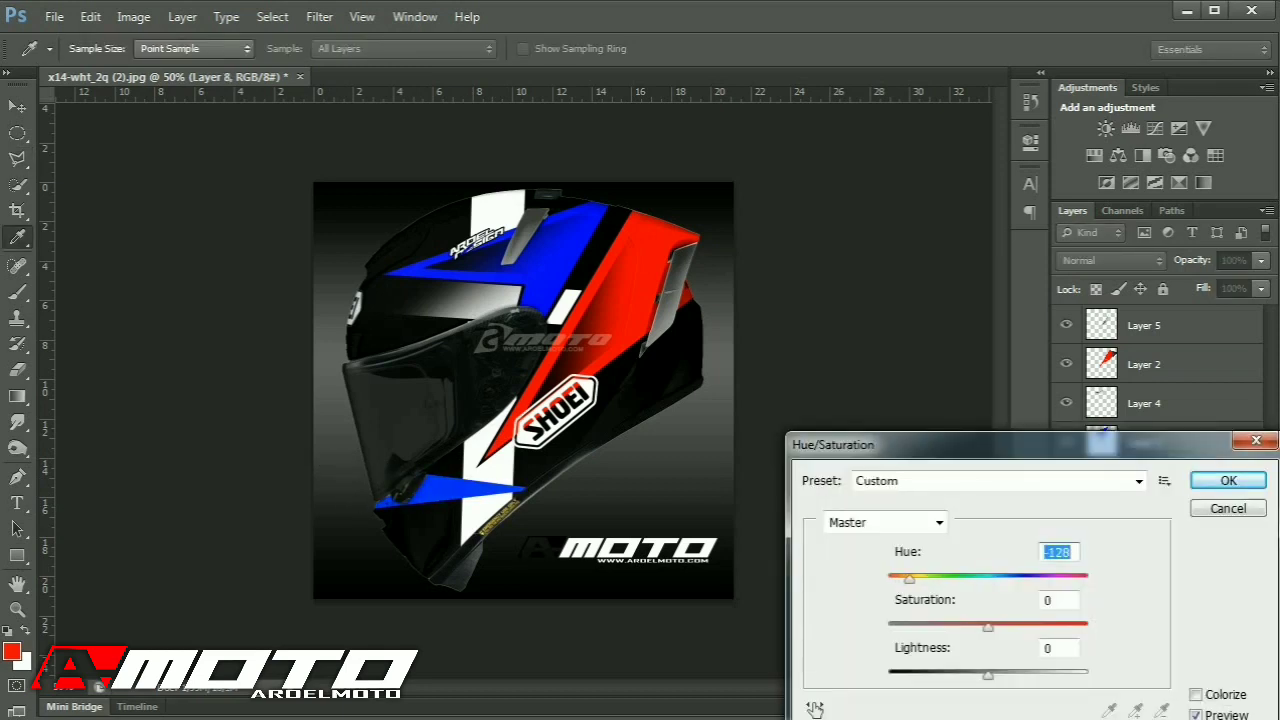
key(Return)
Outline a smaller wedge inside the blue chin shape, copy that area of Layer 1 copy to a new layer and raise it above Layer 2.
key(l)
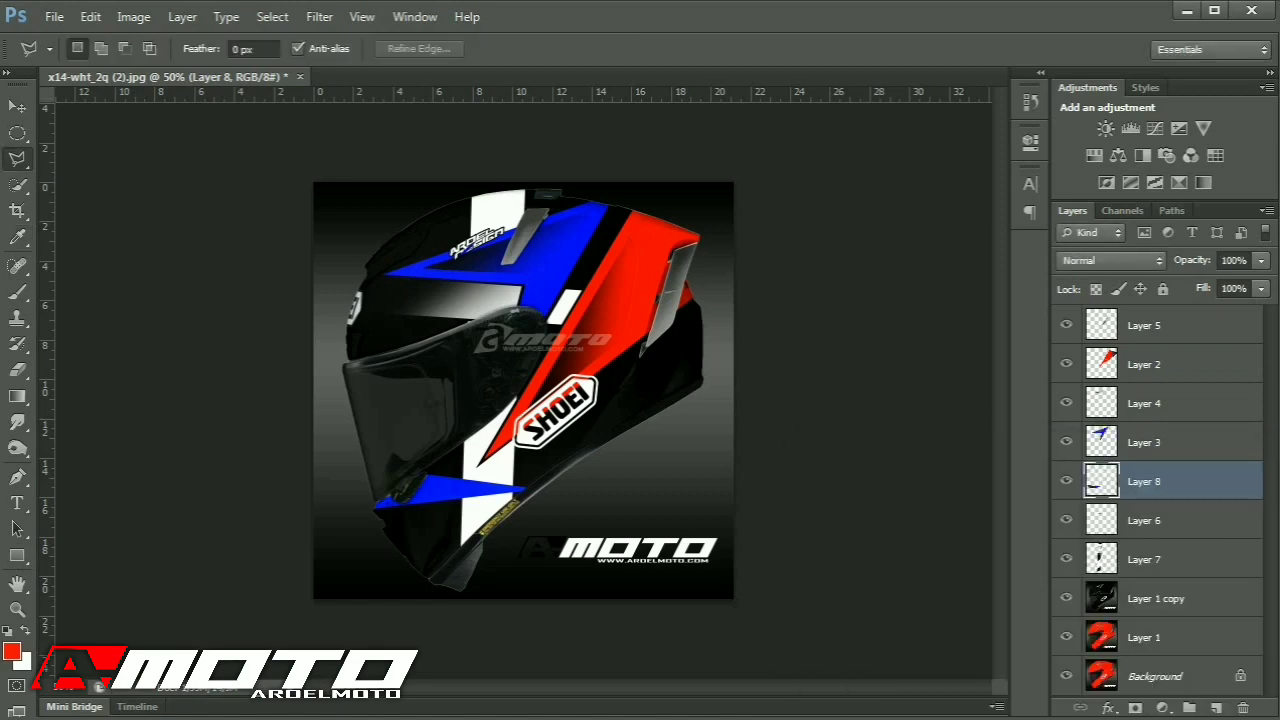
key(ctrl+plus)
key(ctrl+plus)
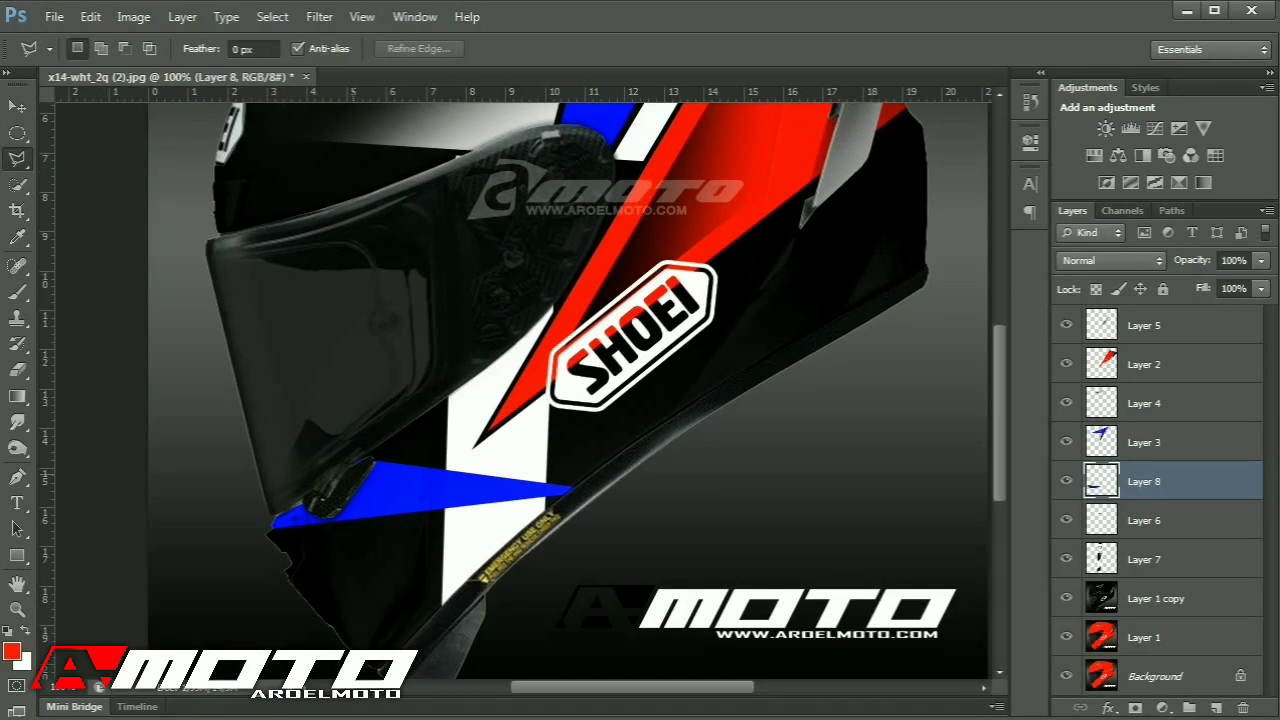
click(343, 471)
click(480, 491)
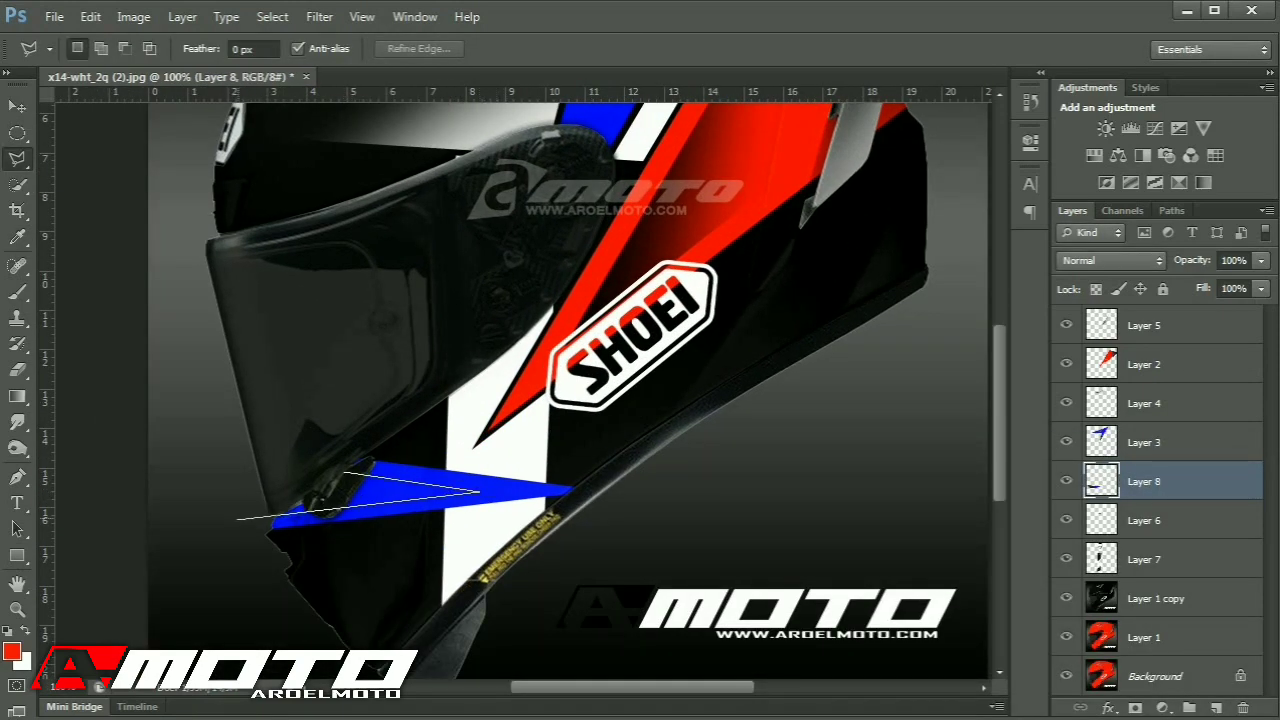
double_click(236, 519)
mouse_move(380, 489)
mouse_down()
mouse_move(463, 581)
mouse_move(438, 581)
mouse_up()
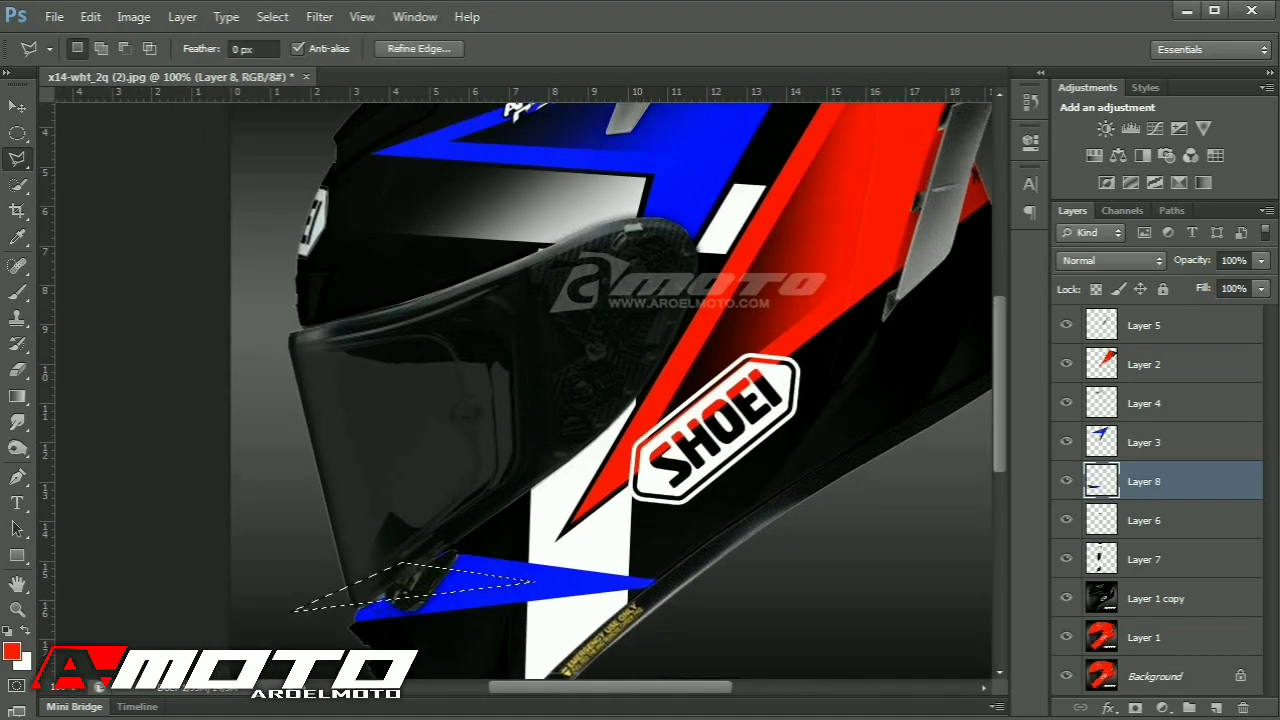
click(1156, 598)
key(ctrl+j)
drag(1156, 598, 1156, 345)
Fade the black inner wedge with the Eraser and merge it into the blue wedge on Layer 8, beneath Layer 6.
key(e)
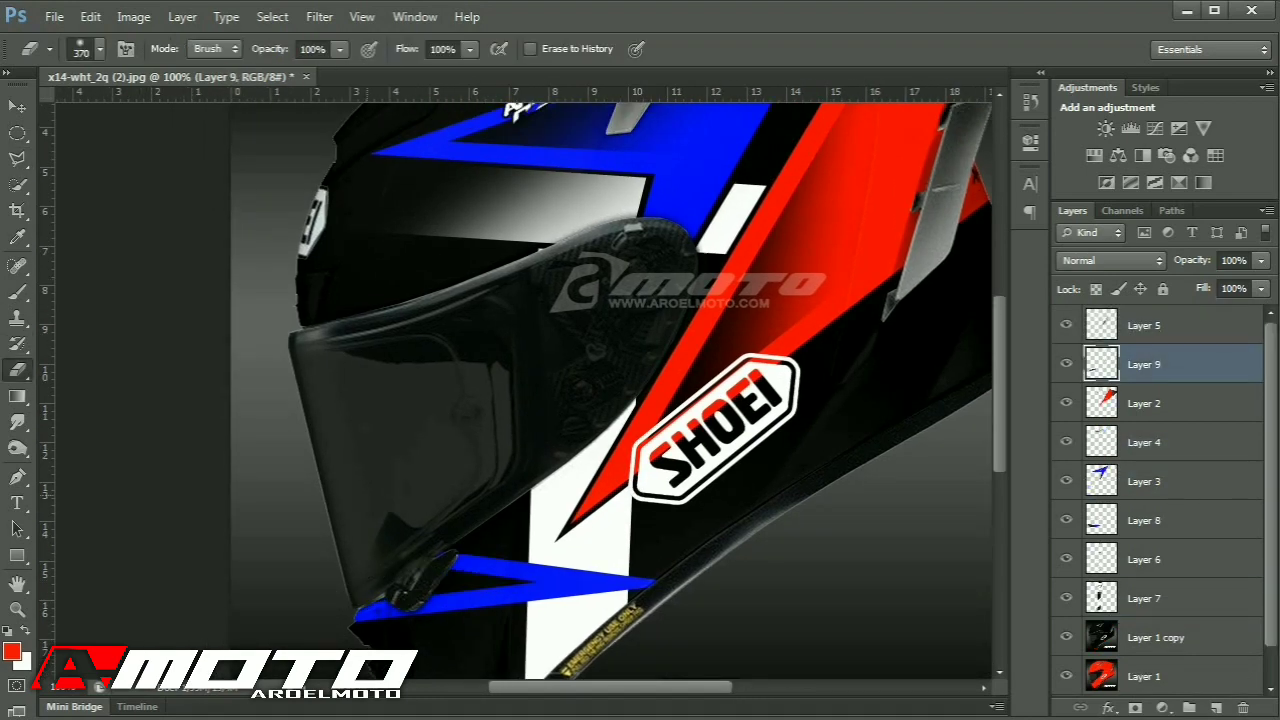
key(ctrl+minus)
key(ctrl+minus)
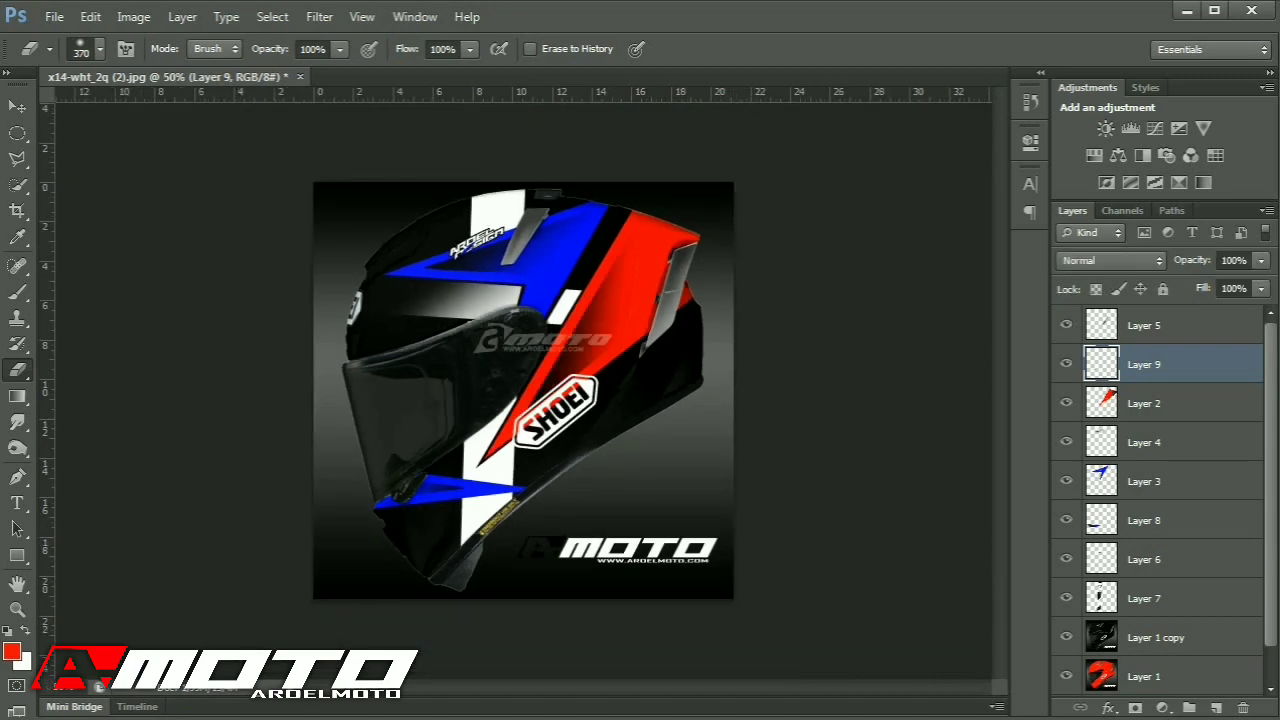
drag(1150, 364, 1146, 504)
click(1066, 520)
click(1066, 520)
key(ctrl+e)
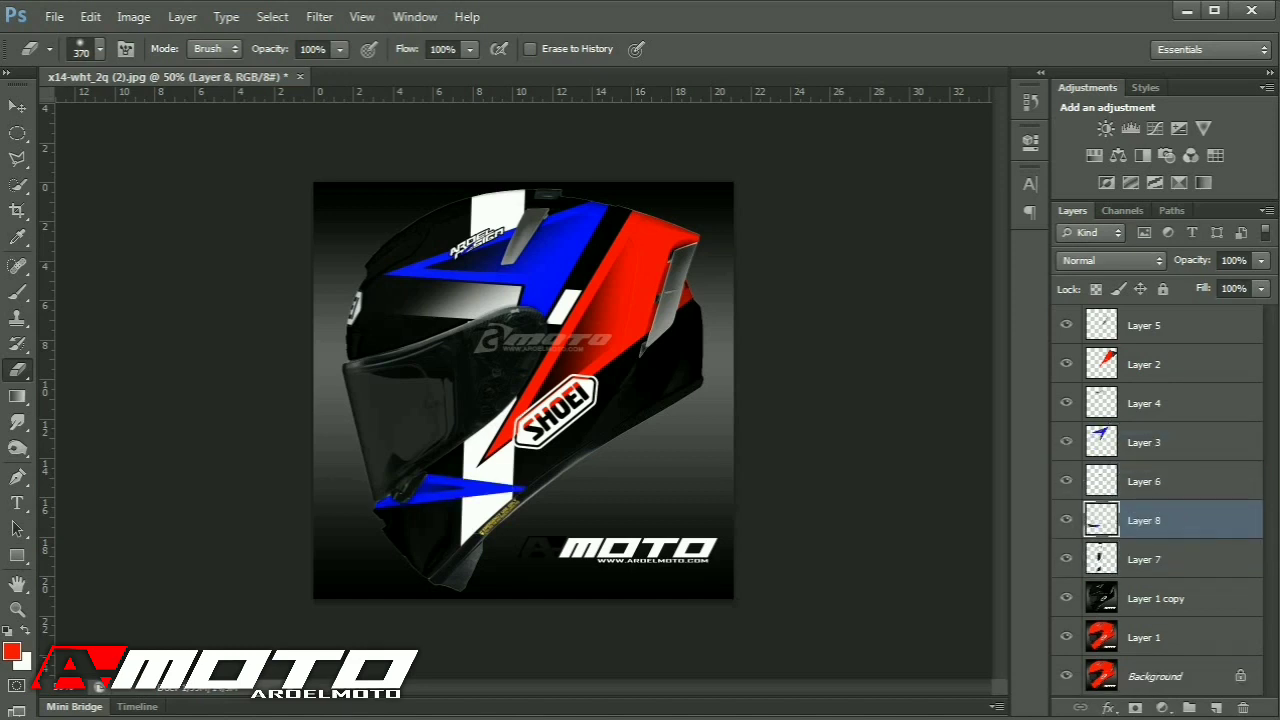
Cut a narrow outline around the blue chin wedge out of the white band on Layer 7, and clear the selection.
key(ctrl+plus)
key(ctrl+plus)
key(ctrl+plus)
key(l)
drag(311, 640, 548, 150)
click(370, 231)
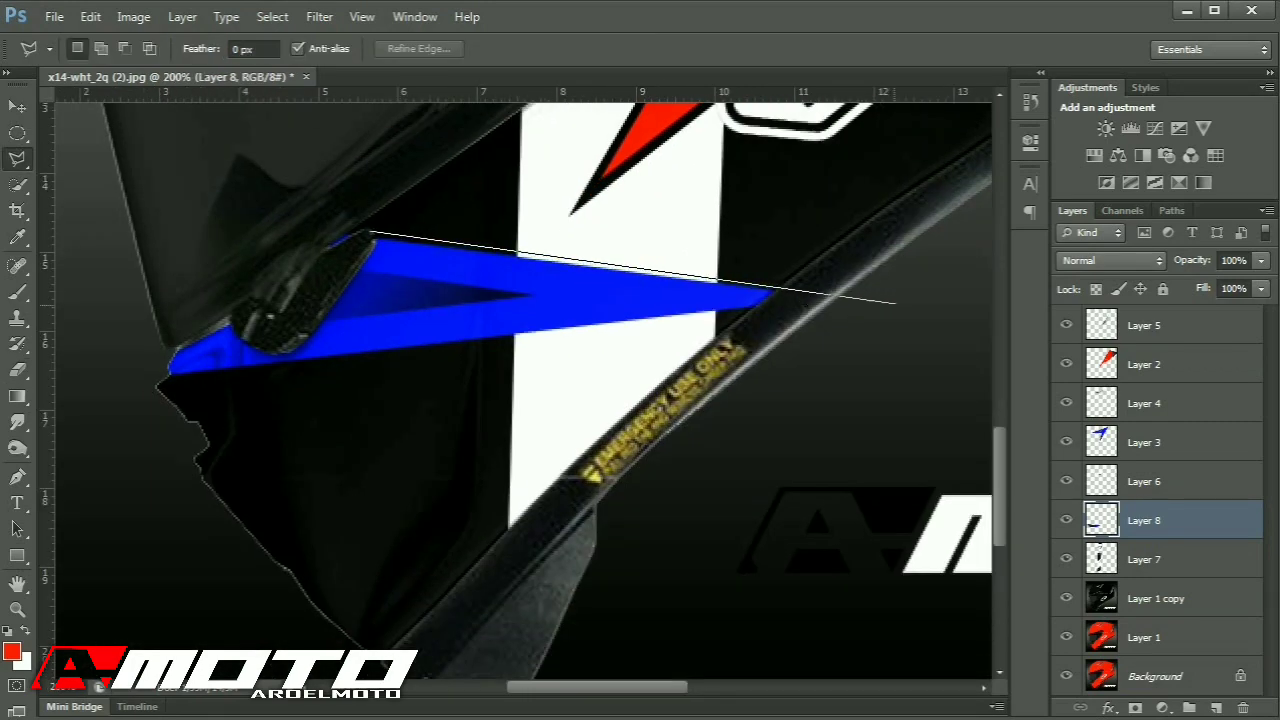
click(890, 301)
click(355, 355)
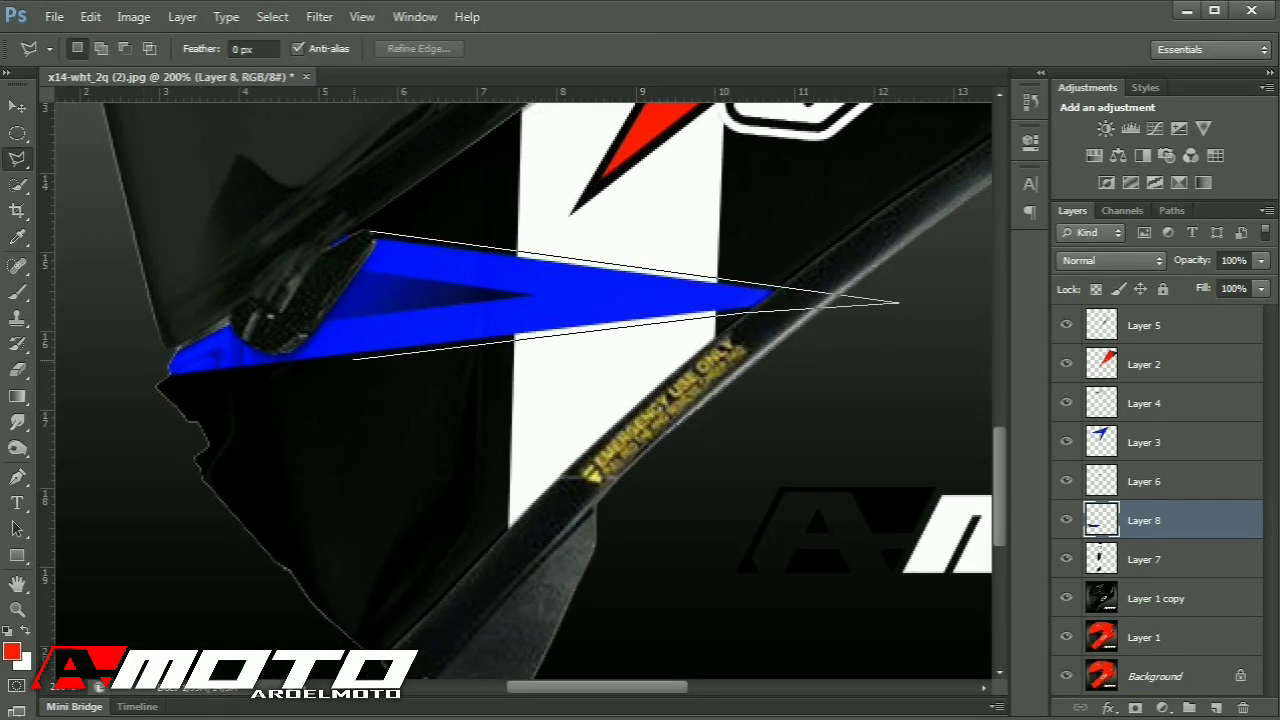
click(370, 232)
click(1146, 559)
key(Delete)
key(ctrl+d)
Outline a slanted band across the upper helmet and copy that area of Layer 1 to a new layer atop the stack.
key(ctrl+minus)
key(ctrl+minus)
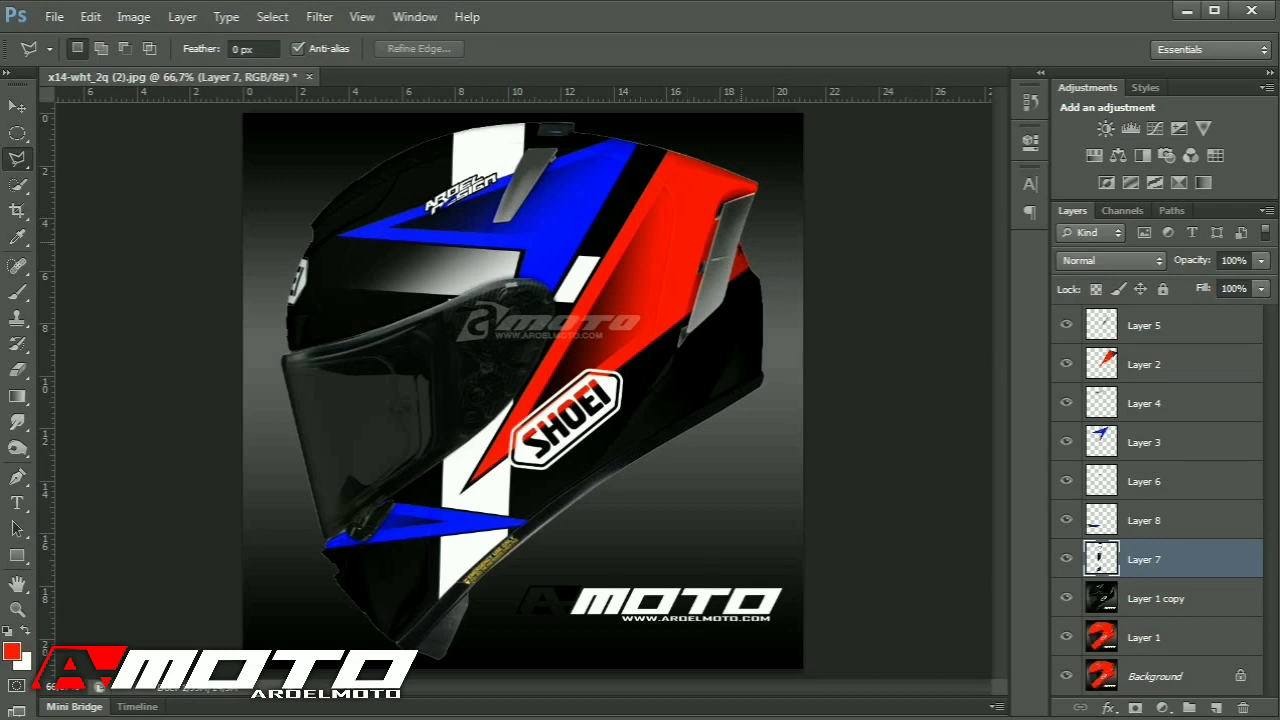
click(719, 230)
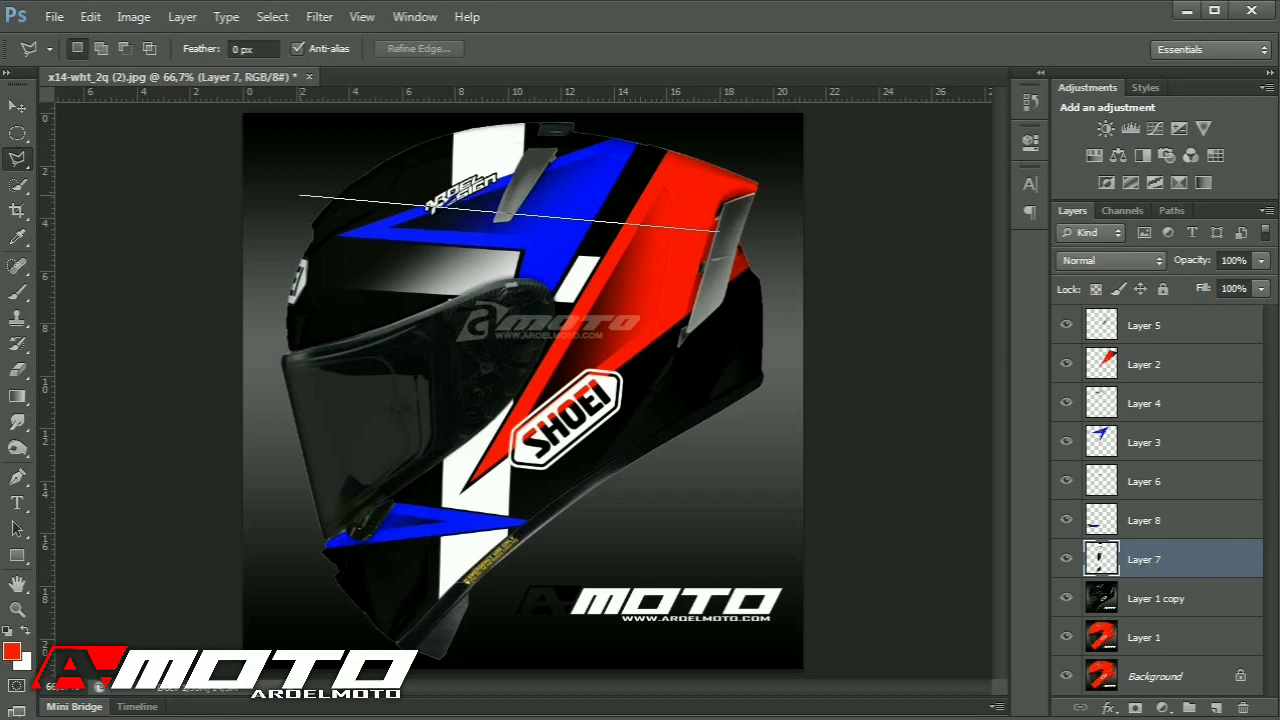
click(298, 196)
click(358, 150)
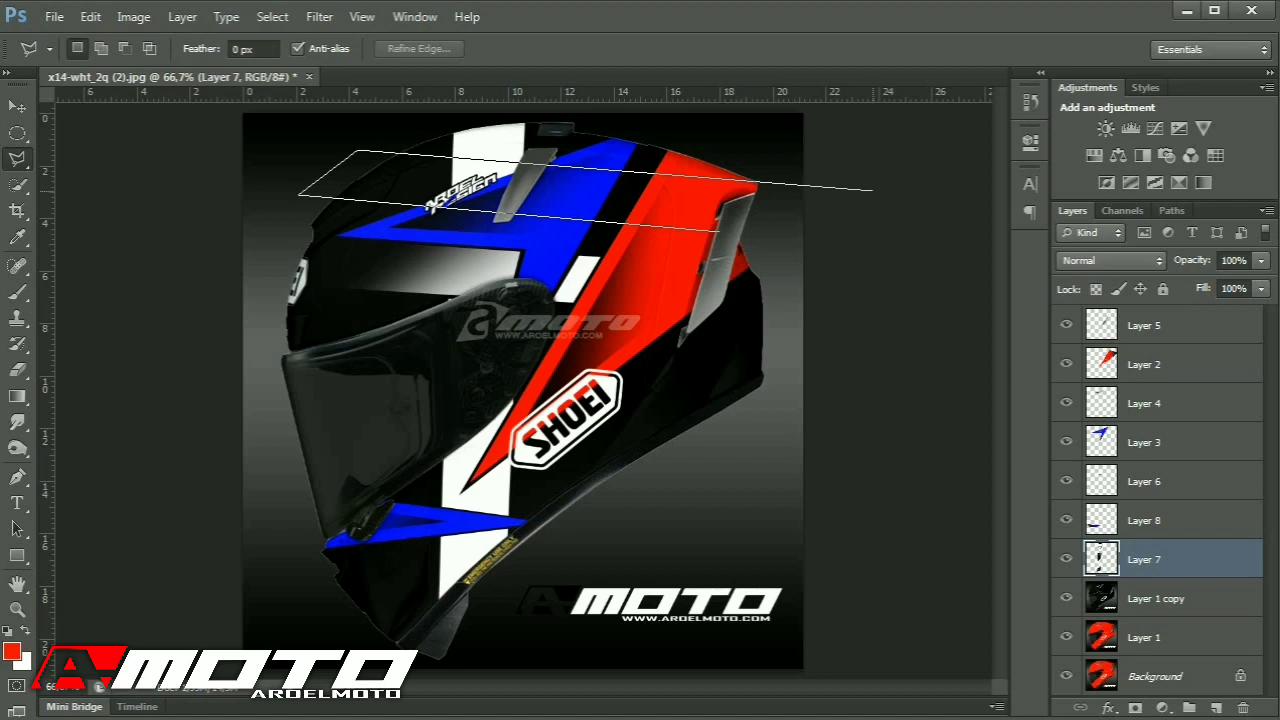
click(868, 192)
click(719, 230)
drag(719, 230, 714, 237)
click(1160, 637)
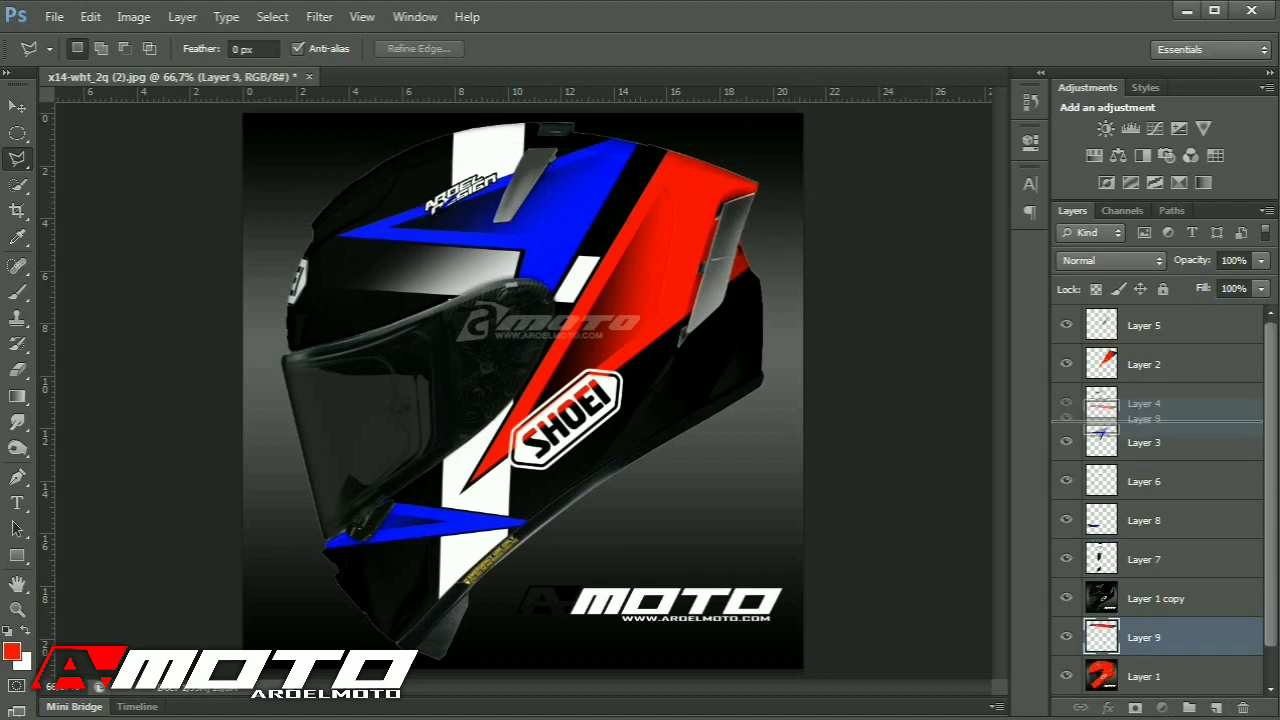
drag(1144, 364, 1144, 312)
Turn the new upper band white with Hue/Saturation, raising the lightness of the Reds to the maximum.
key(ctrl+u)
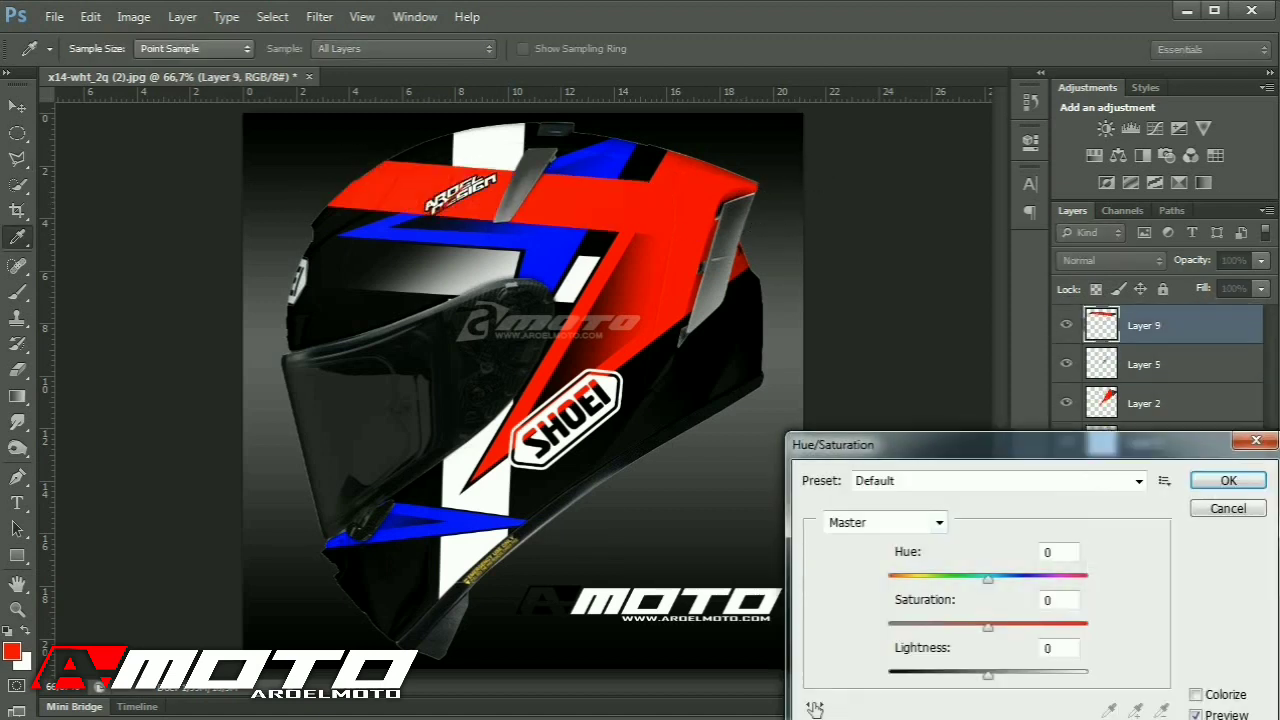
click(939, 523)
click(860, 560)
drag(988, 675, 1088, 675)
key(Return)
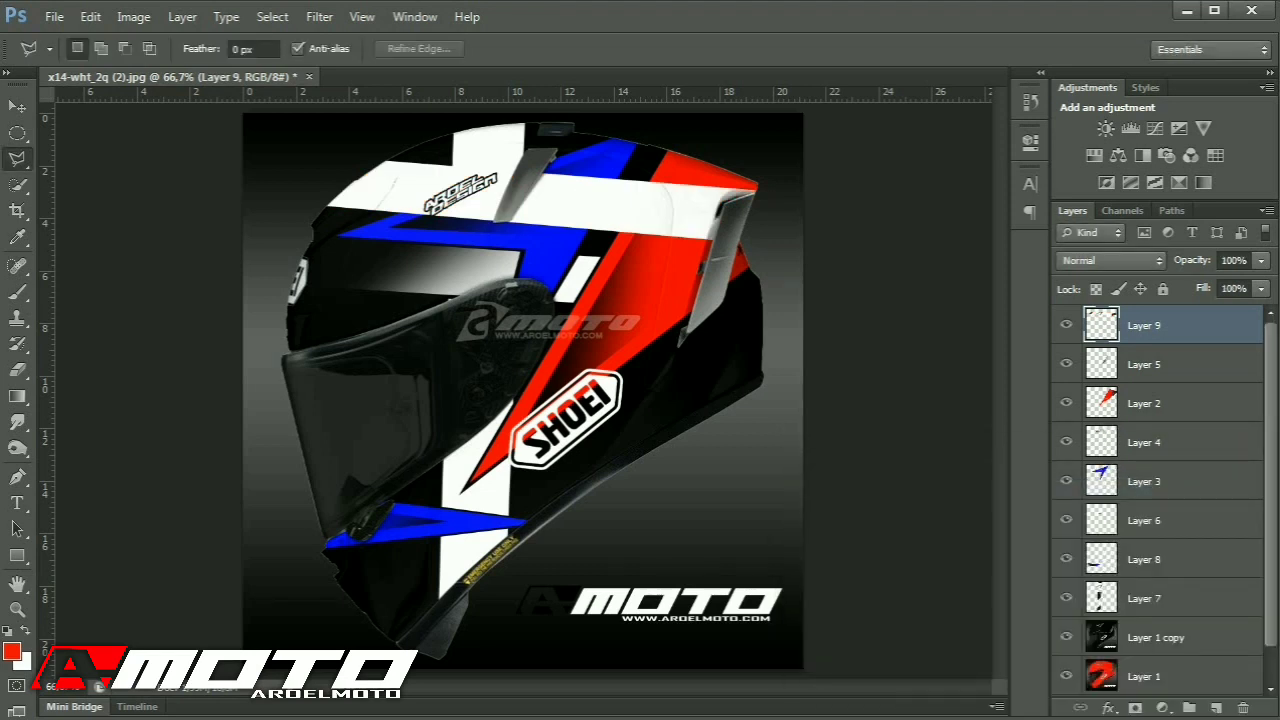
Merge Layer 4 into the blue shape on Layer 3 and move Layer 3 to the top of the layer stack.
click(1066, 442)
click(1066, 442)
click(1144, 442)
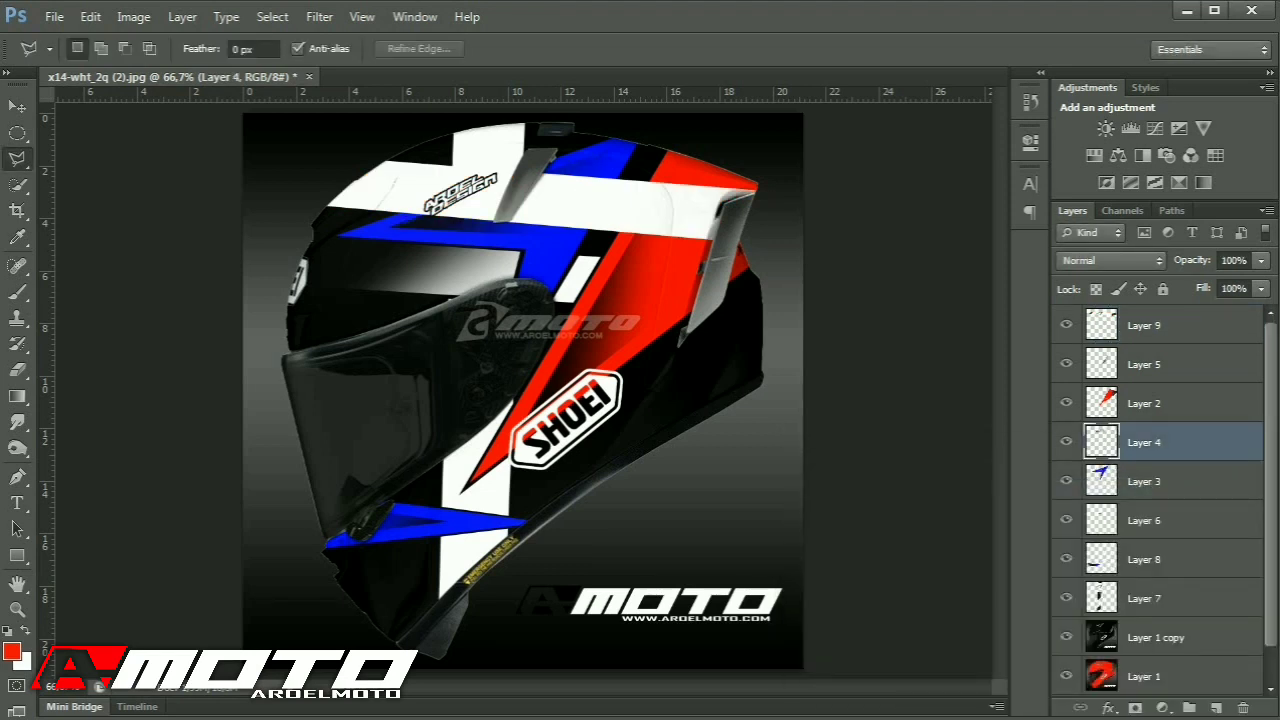
key(ctrl+e)
drag(1144, 442, 1144, 310)
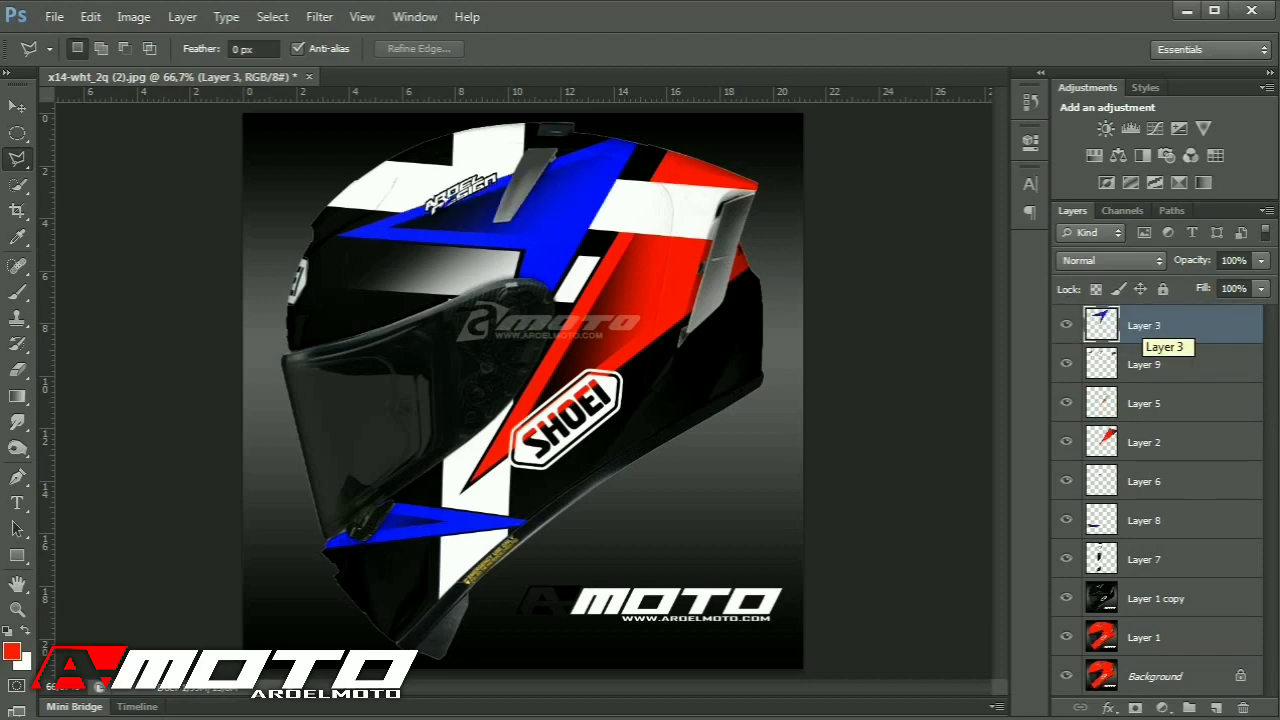
Cut a thin gap along the blue shape's rear edge out of the white band on Layer 9, and clear the selection.
key(ctrl+plus)
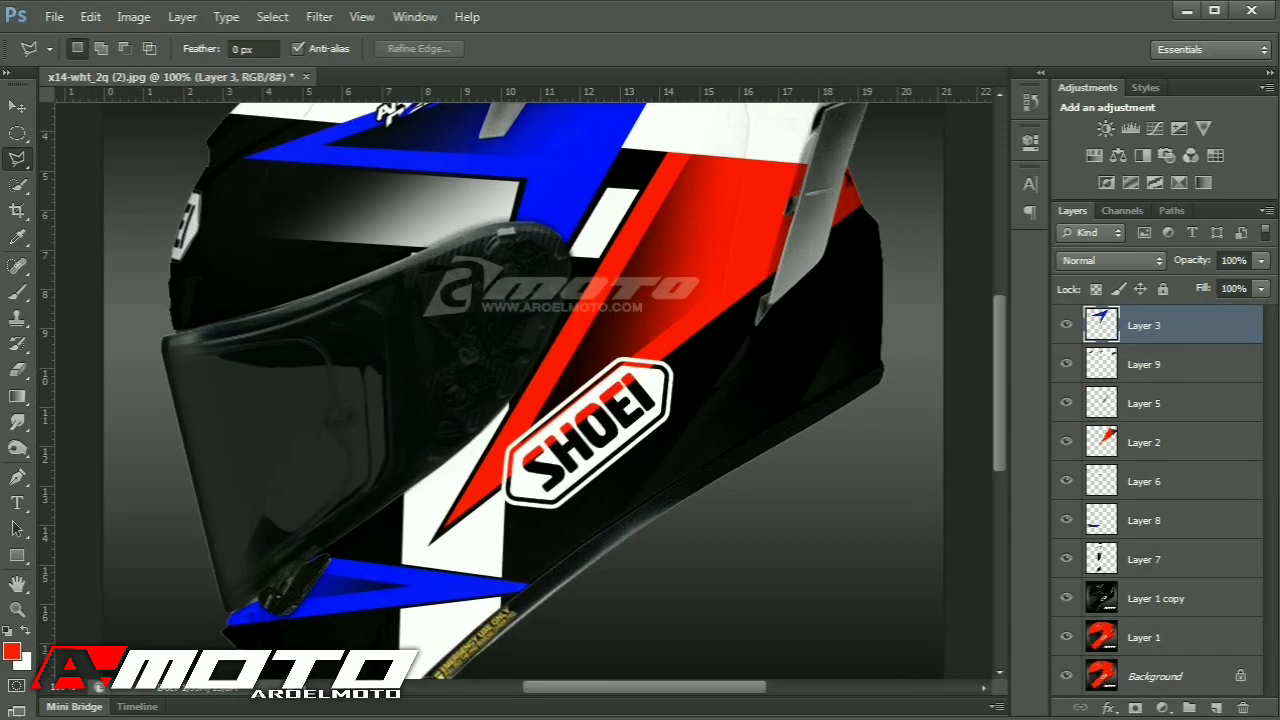
click(1144, 403)
drag(756, 233, 706, 415)
click(516, 434)
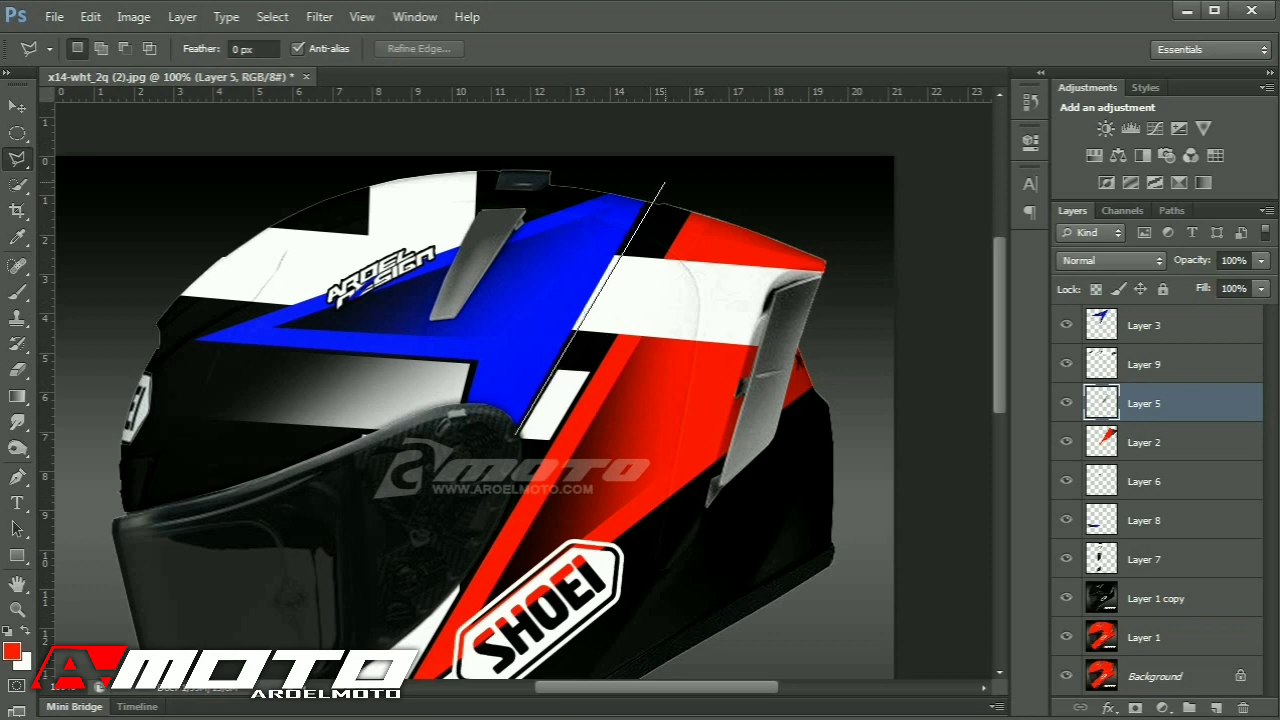
click(668, 167)
click(587, 211)
double_click(478, 380)
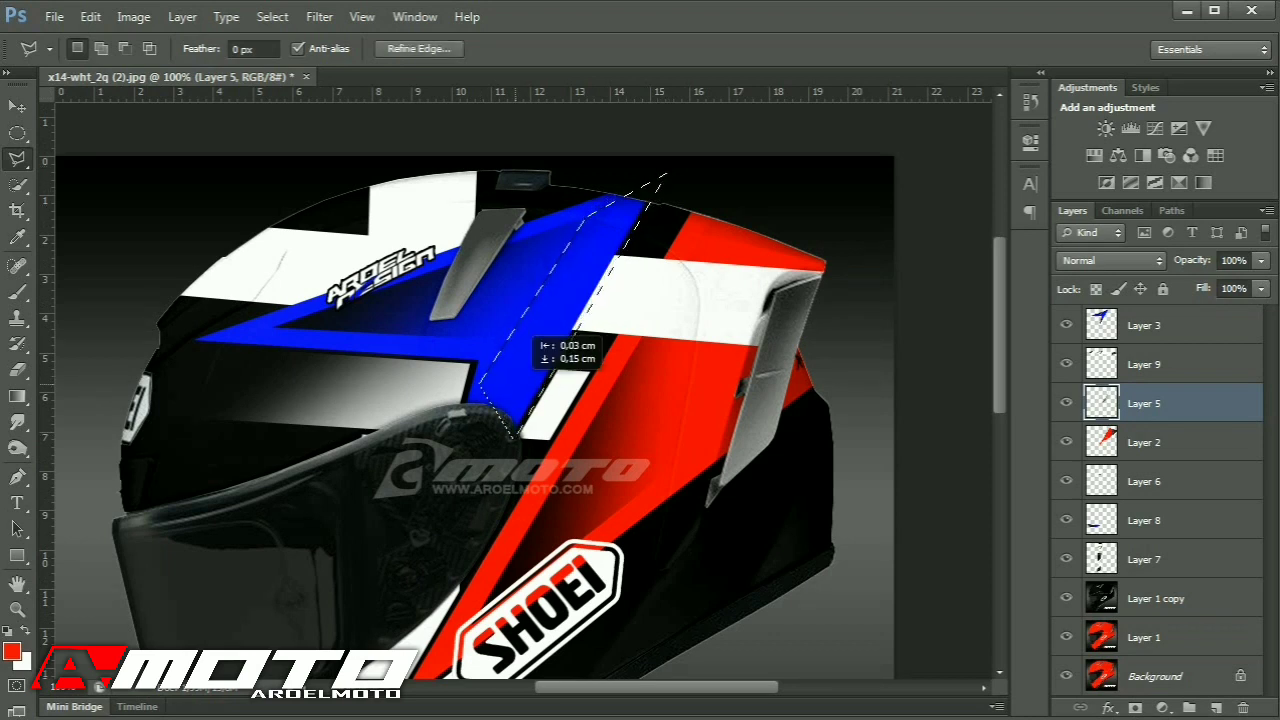
click(1066, 403)
click(1066, 403)
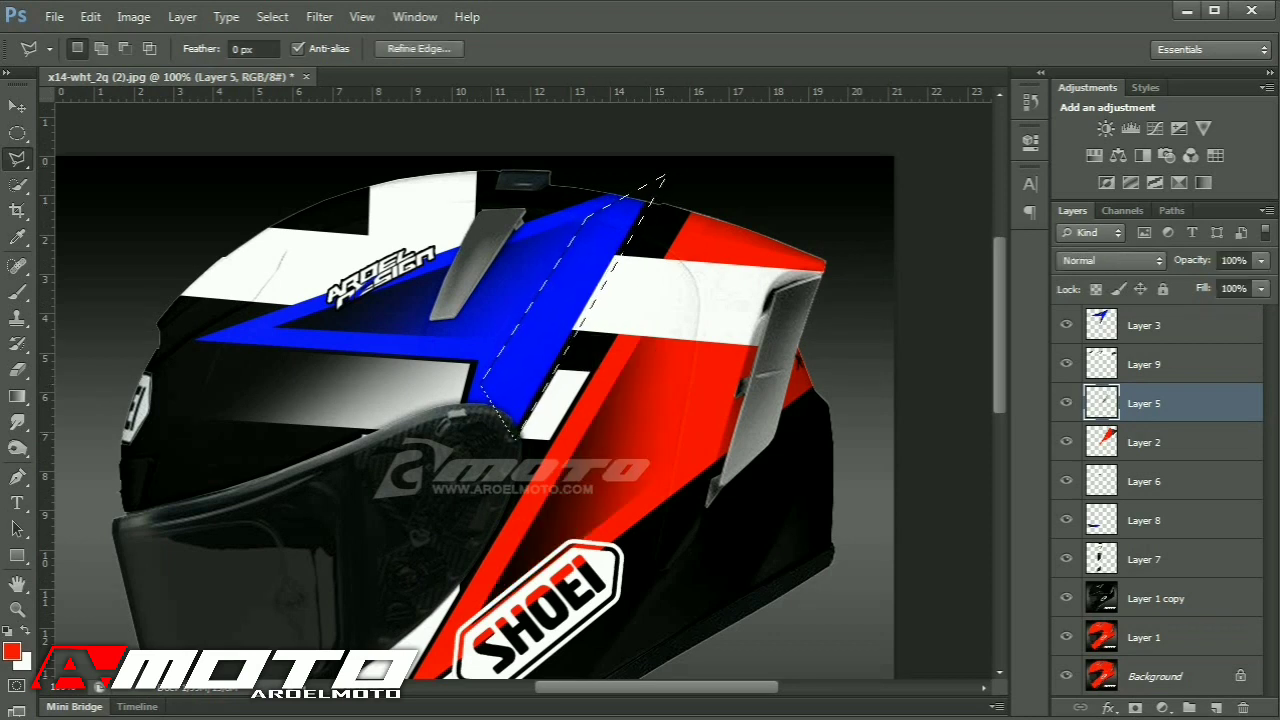
click(1066, 364)
click(1066, 364)
click(1144, 364)
key(Delete)
key(ctrl+d)
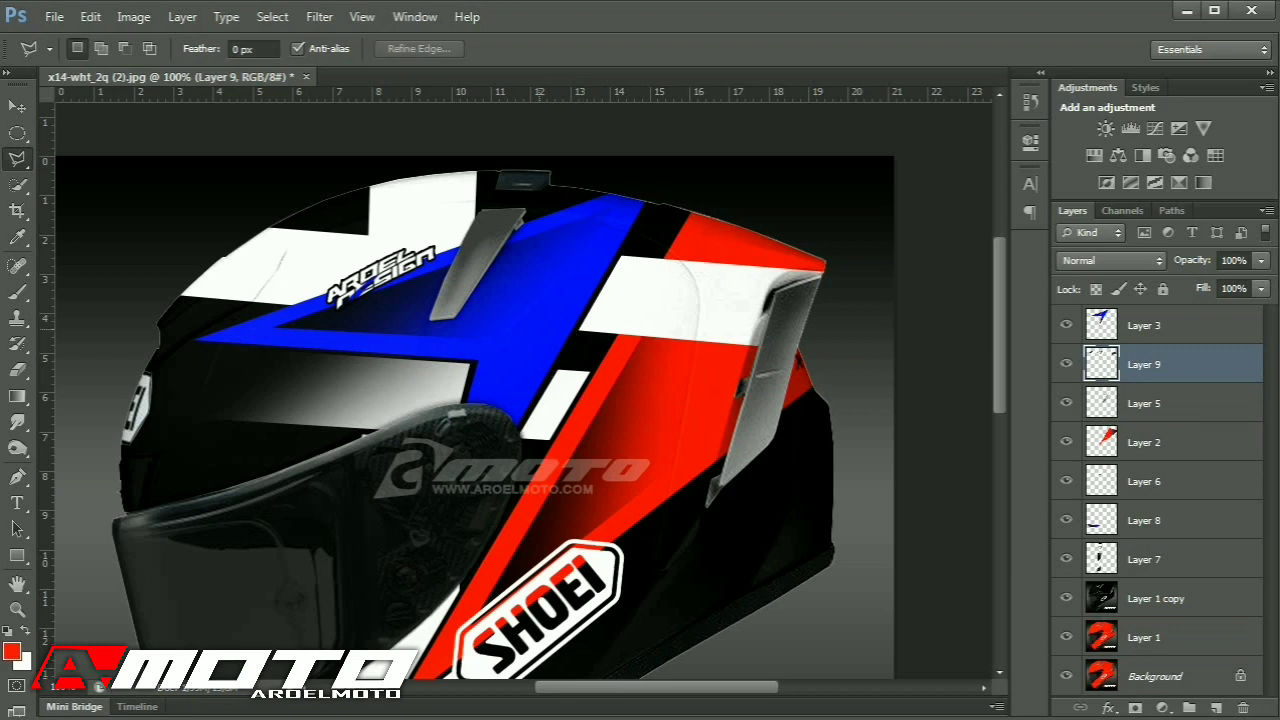
Cut the white band on Layer 9 back from the vertical white band's front edge to leave a thin gap, and clear the selection.
click(1066, 403)
click(1066, 403)
click(1066, 364)
click(1066, 364)
click(1066, 364)
click(1066, 364)
click(1066, 364)
click(366, 182)
click(364, 300)
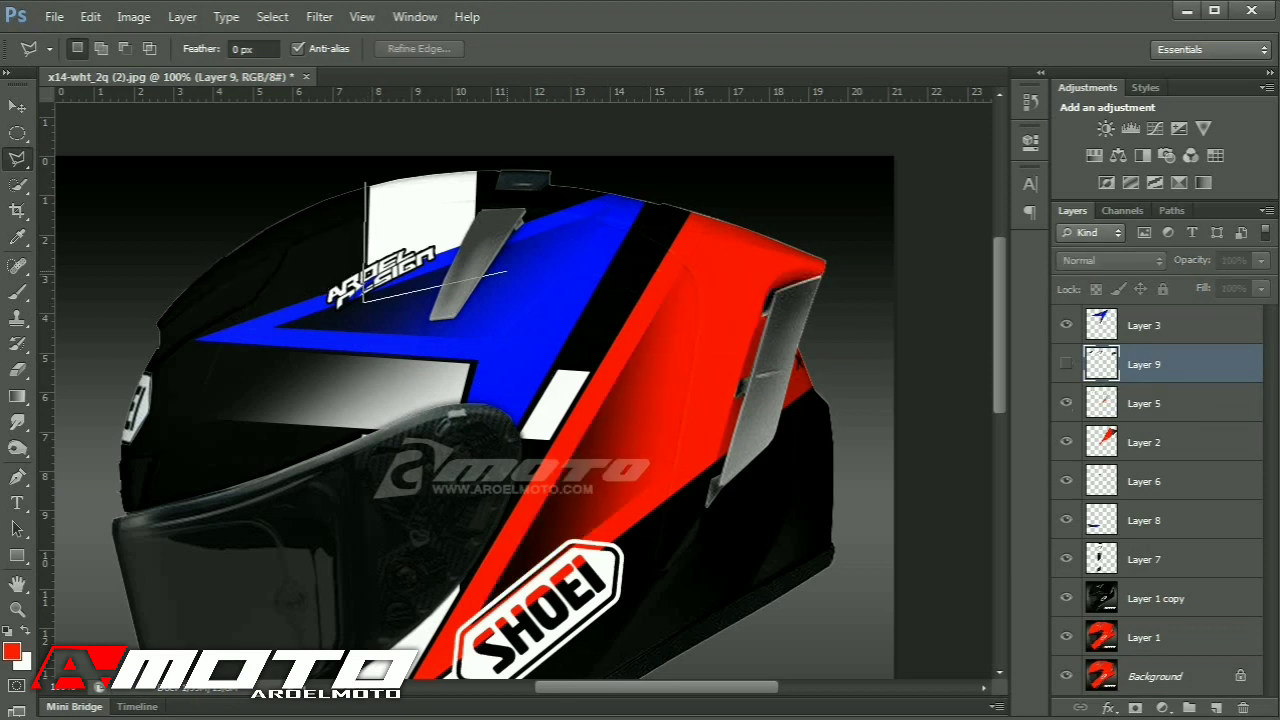
double_click(507, 271)
click(1066, 364)
key(Delete)
key(ctrl+d)
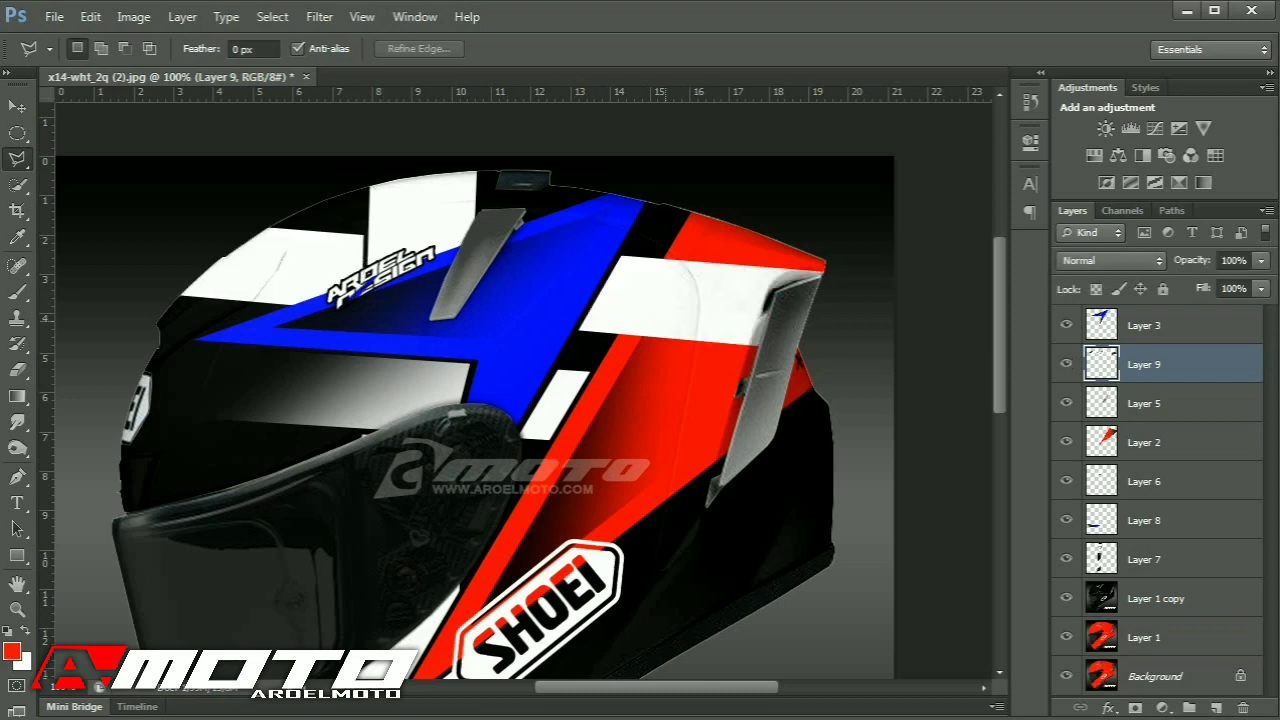
Outline the rear white band with a slim margin, delete that area from the red shape on Layer 2, and clear the selection.
click(573, 335)
click(780, 352)
click(825, 268)
click(573, 248)
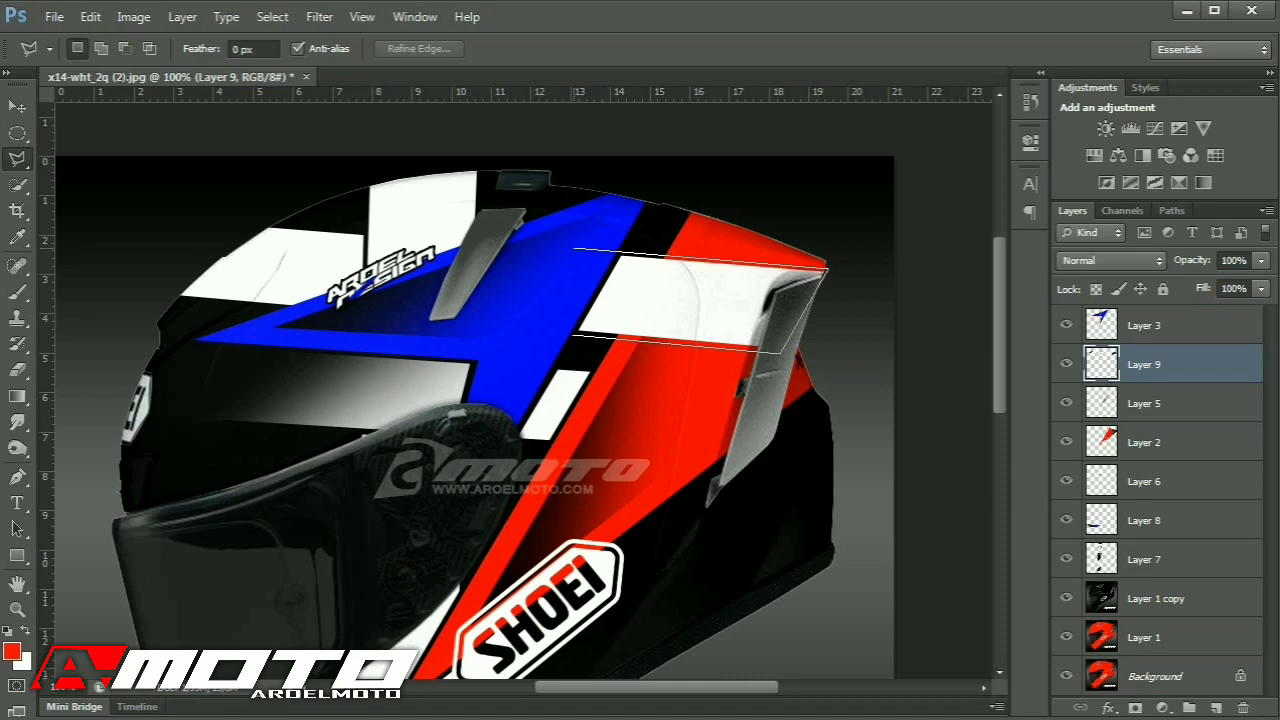
click(573, 335)
key(Delete)
key(ctrl+z)
click(1144, 442)
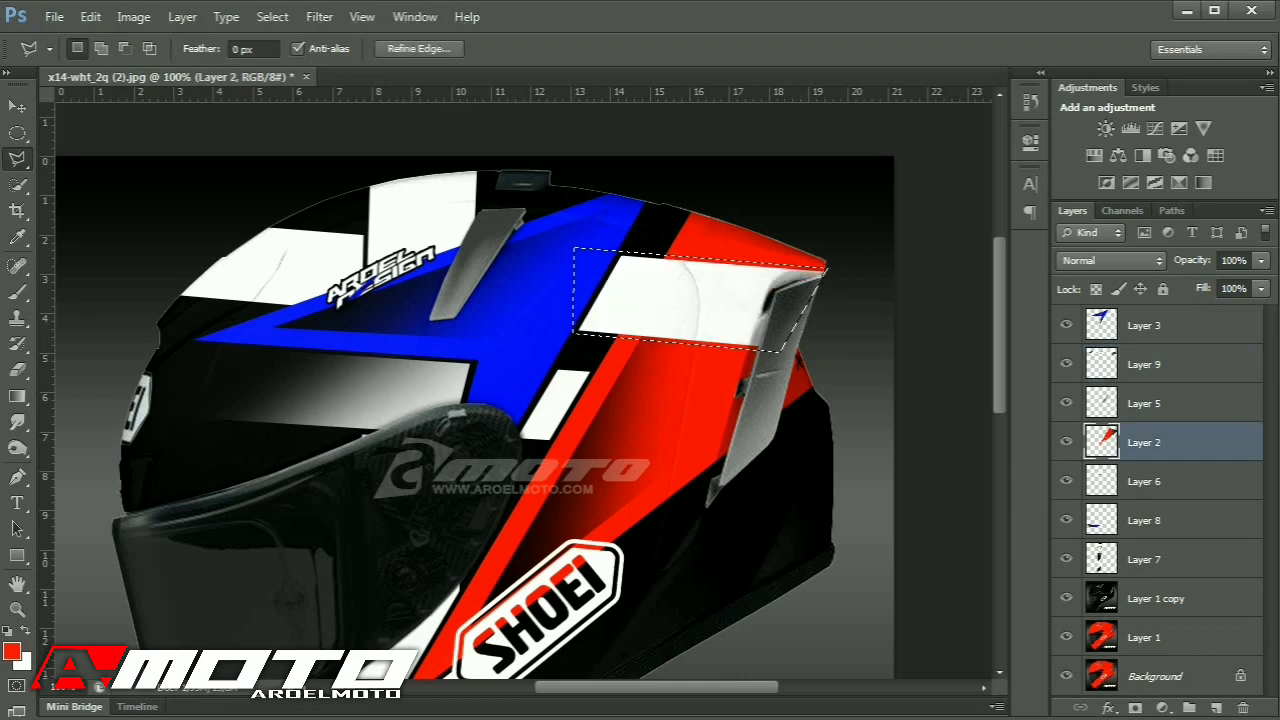
key(Delete)
key(ctrl+d)
Fade the front section of the white band on Layer 9 into the black shell with the Eraser.
key(ctrl+minus)
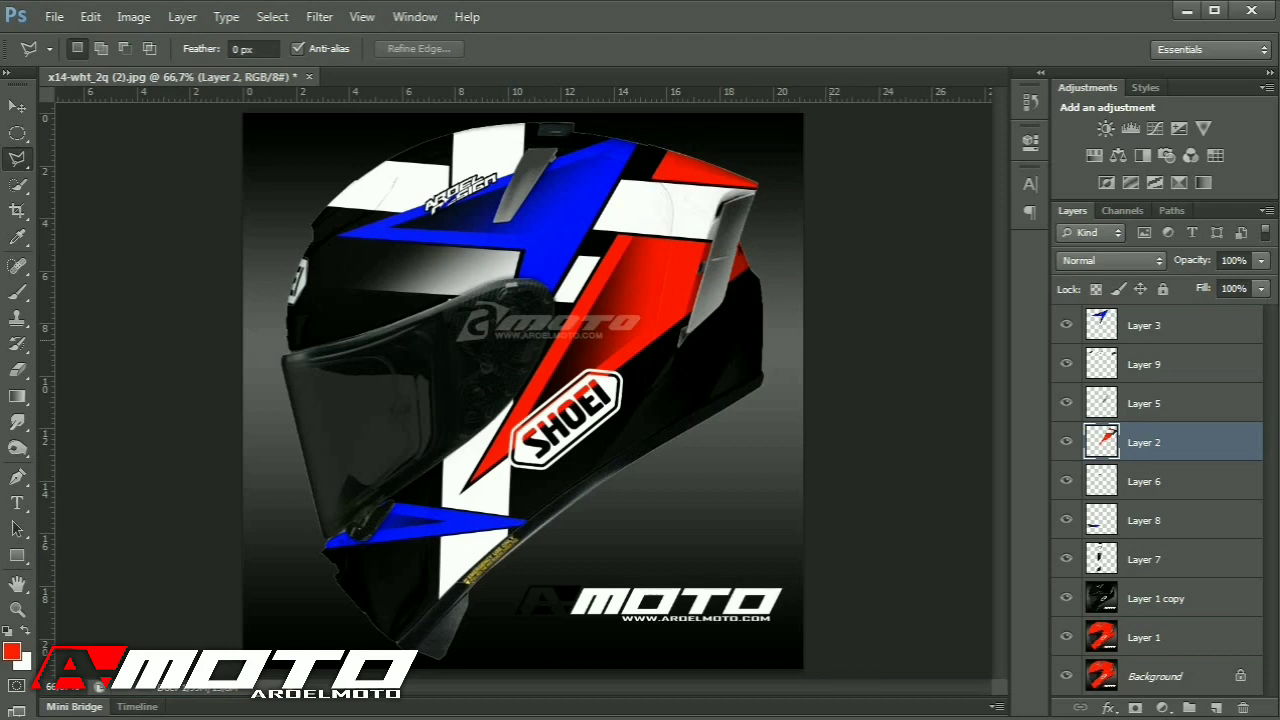
key(e)
click(1066, 364)
click(1066, 364)
click(1144, 364)
mouse_move(262, 170)
mouse_down()
mouse_move(270, 200)
mouse_move(318, 200)
mouse_up()
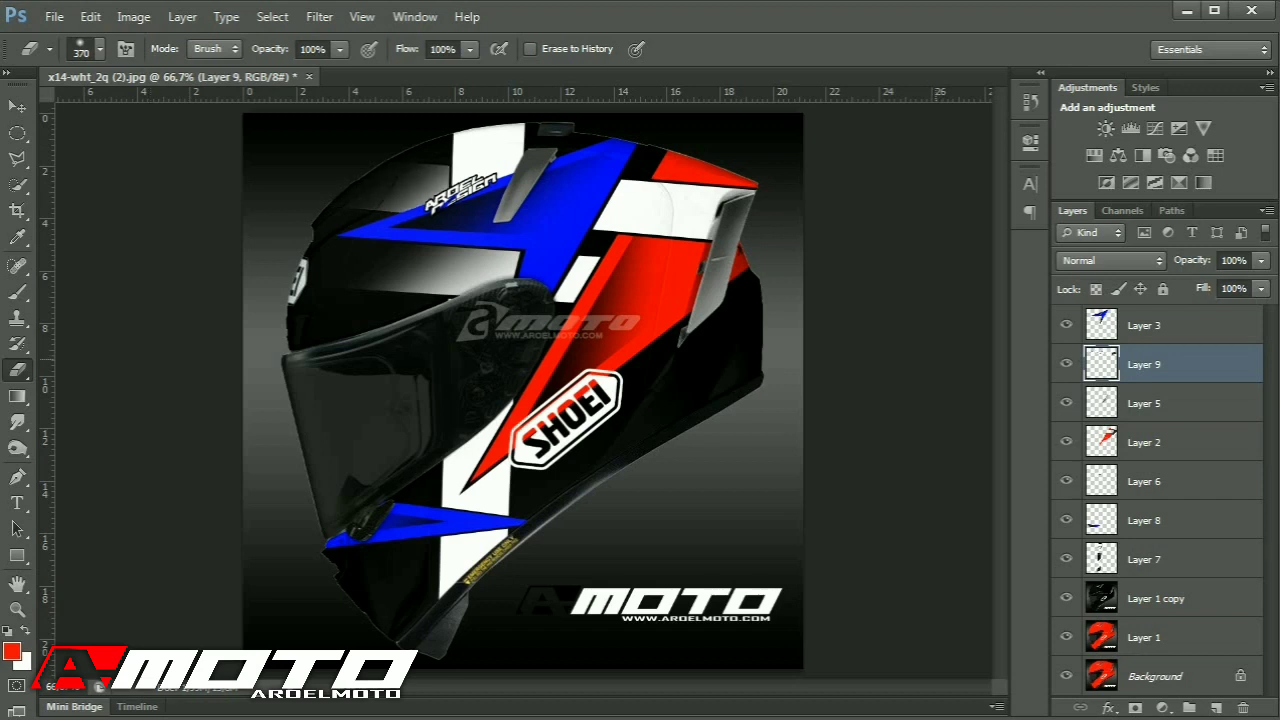
click(1066, 559)
click(1066, 559)
click(1144, 559)
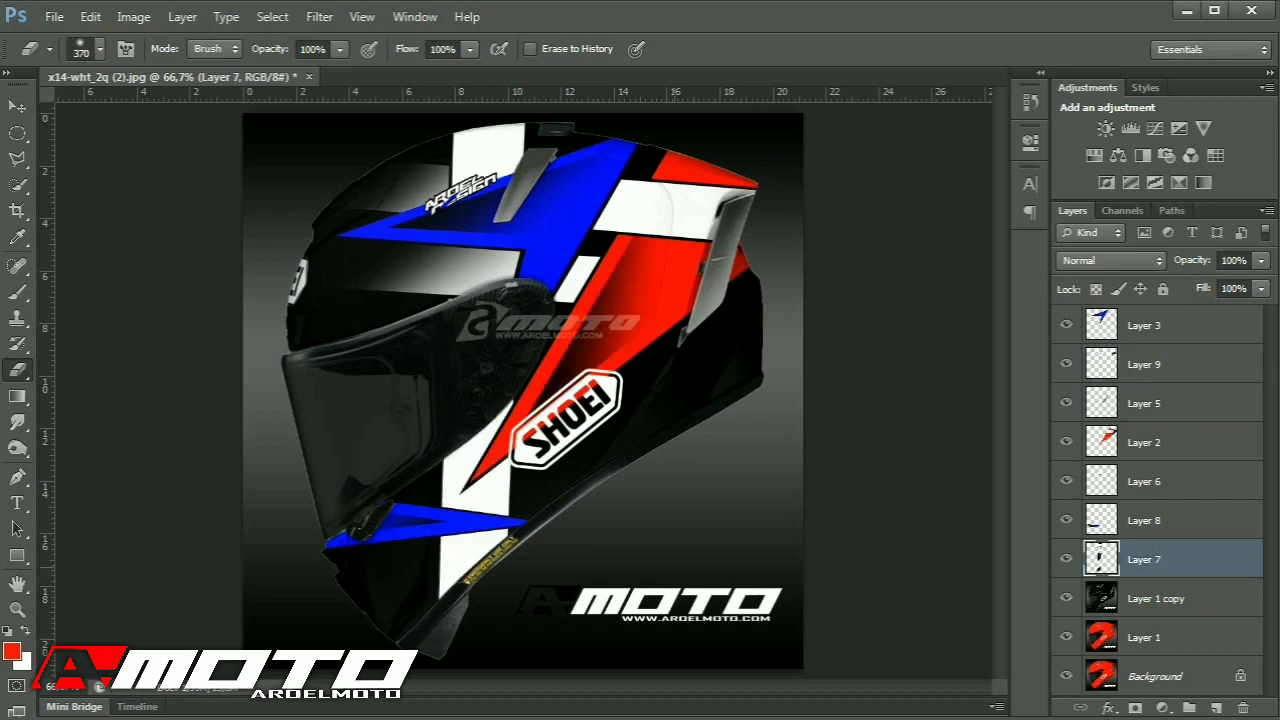
mouse_move(580, 440)
mouse_down()
mouse_move(562, 550)
mouse_move(566, 490)
mouse_up()
key(ctrl+alt+z)
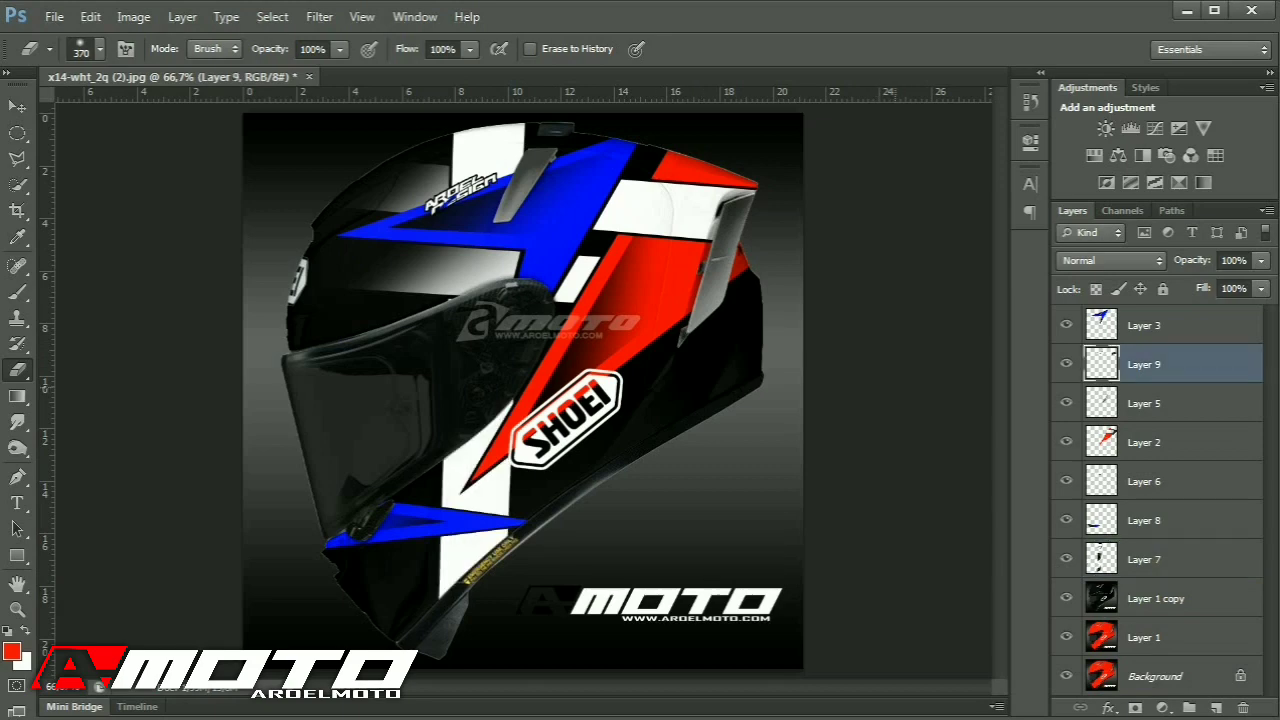
Outline the SHOEI badge on the helmet's side and copy that area of Layer 1 copy to a new layer.
key(l)
key(ctrl+plus)
key(ctrl+plus)
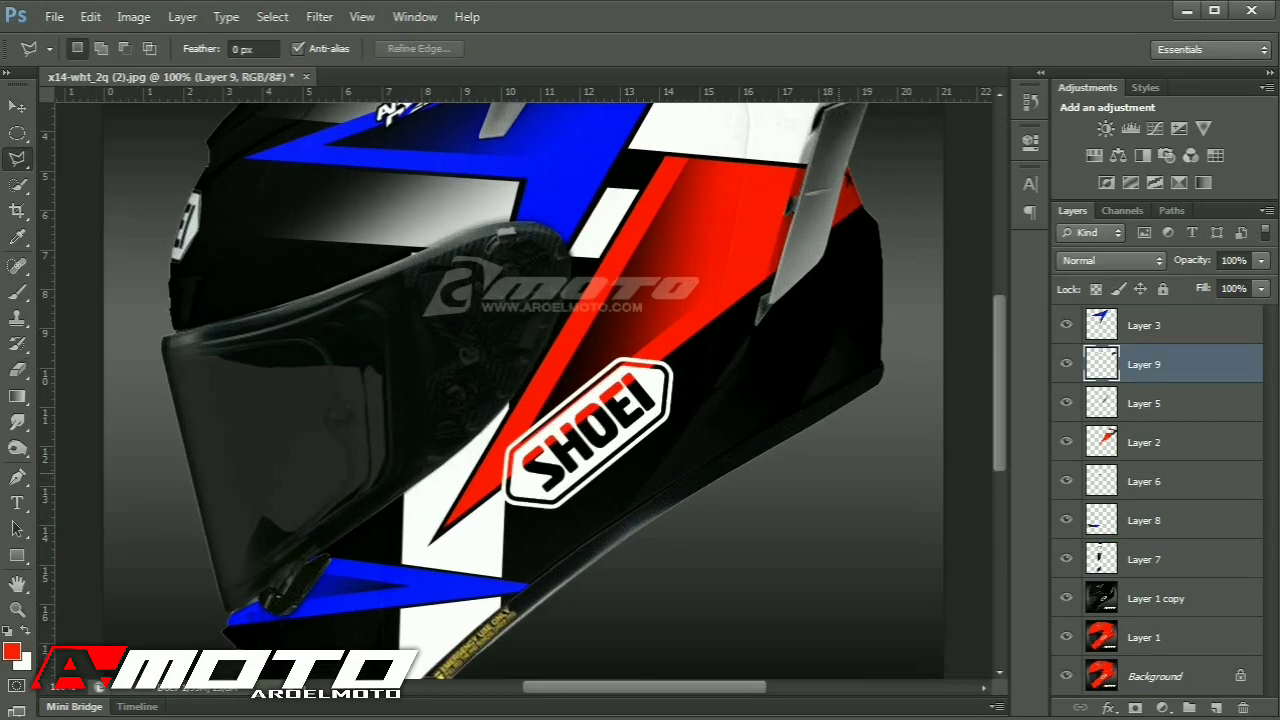
click(716, 326)
click(490, 508)
click(484, 599)
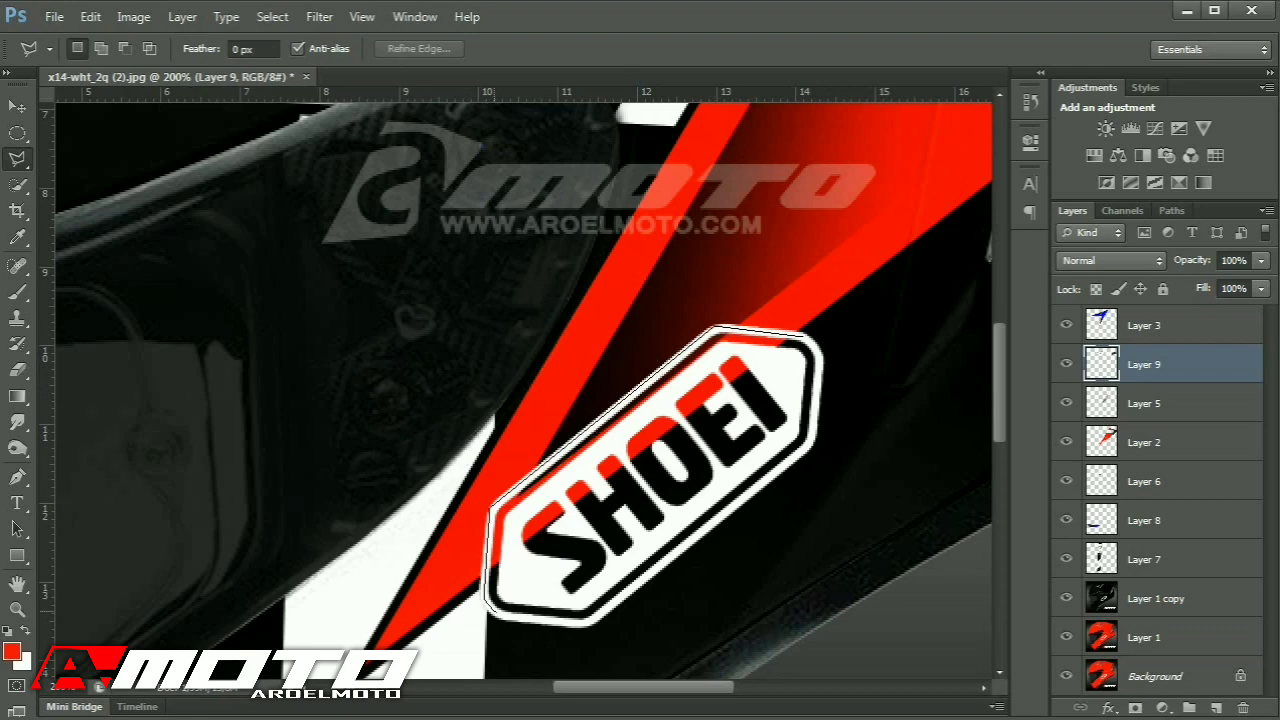
click(496, 612)
click(588, 626)
click(809, 444)
click(1156, 598)
key(ctrl+j)
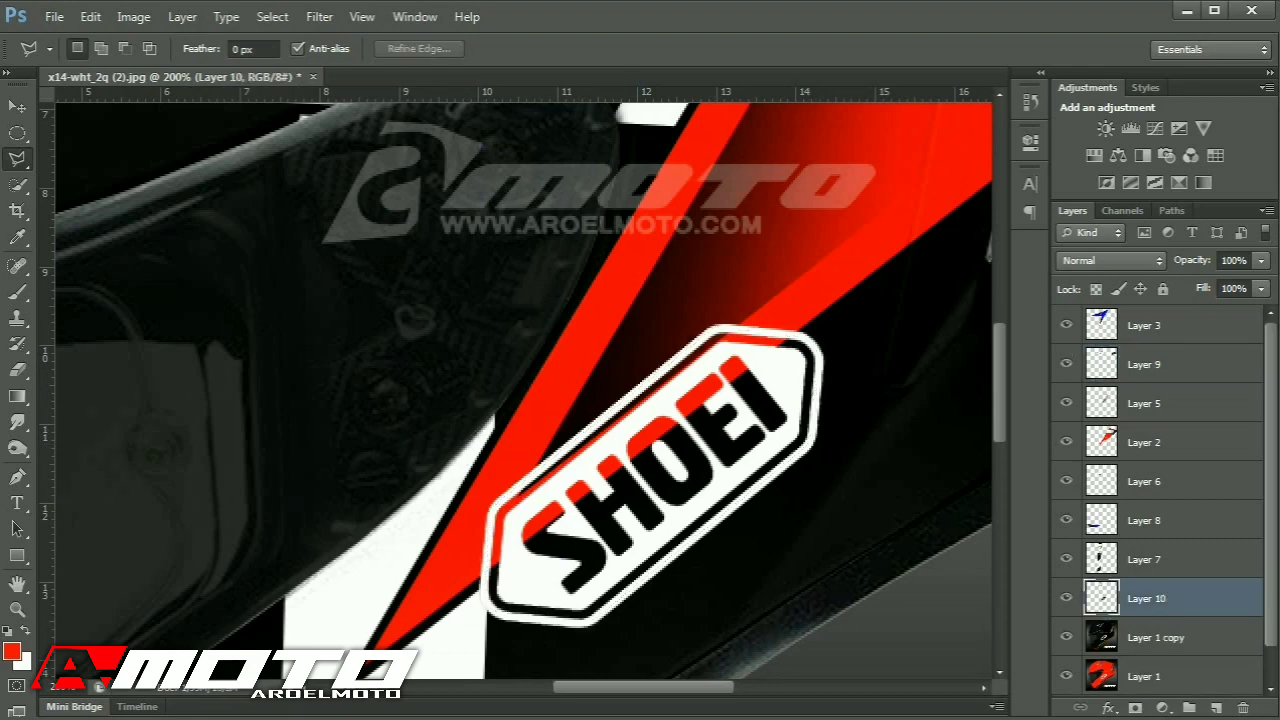
Move the SHOEI badge layer, Layer 10, to the top of the layer stack.
drag(1156, 598, 1156, 311)
key(ctrl+minus)
key(ctrl+minus)
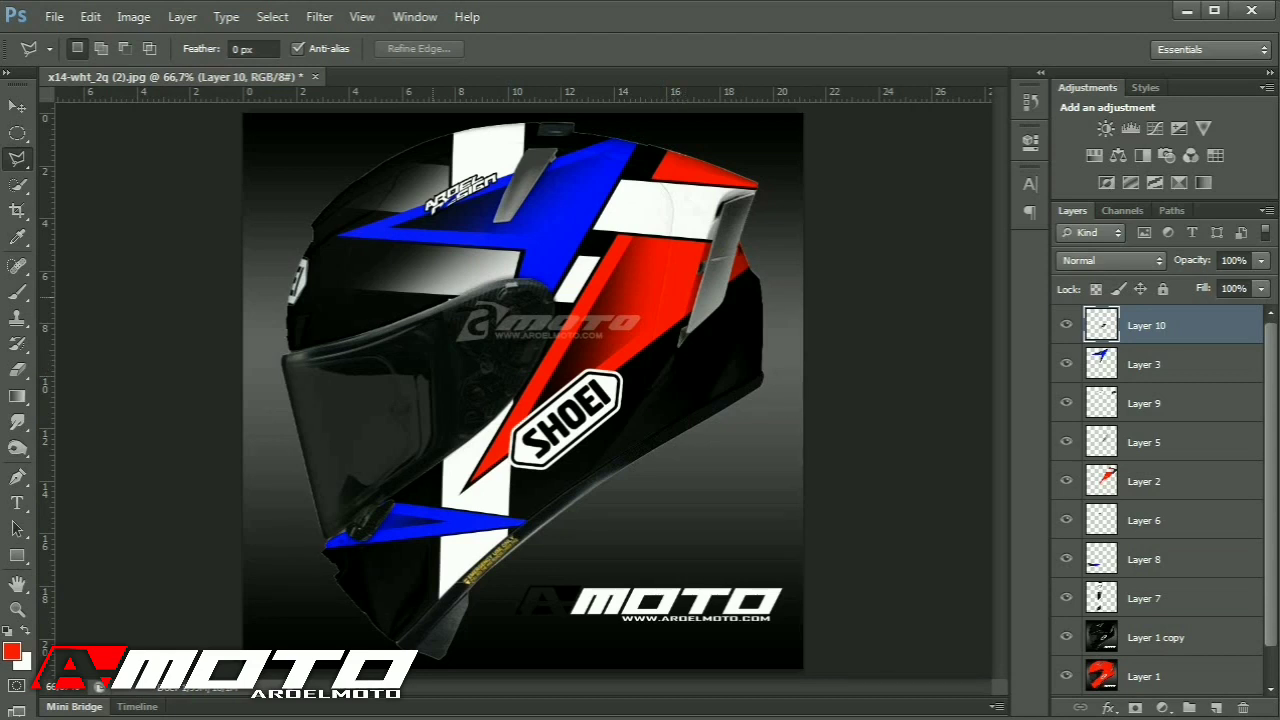
Outline a long slanted band across the helmet, shift it to visor height, and copy that area of Layer 1 to a new layer.
click(338, 290)
click(871, 323)
click(862, 371)
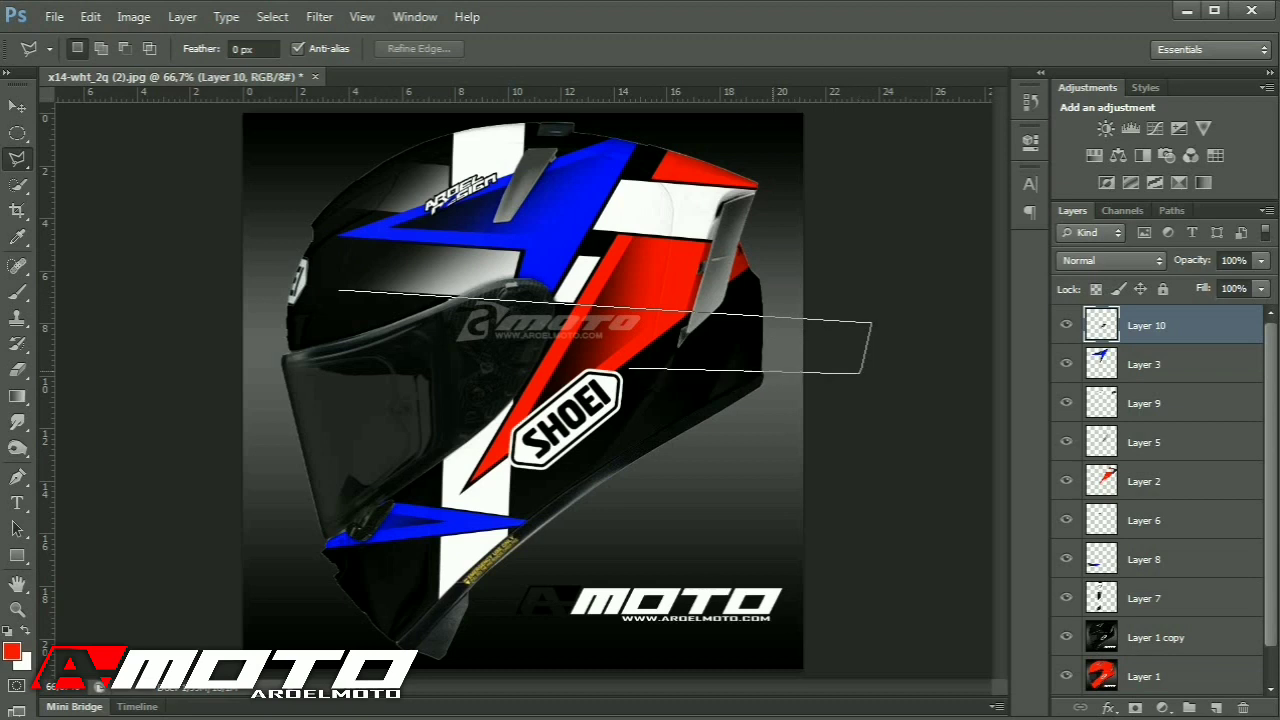
double_click(314, 343)
mouse_move(398, 301)
mouse_down()
mouse_move(352, 362)
mouse_move(414, 356)
mouse_move(326, 340)
mouse_up()
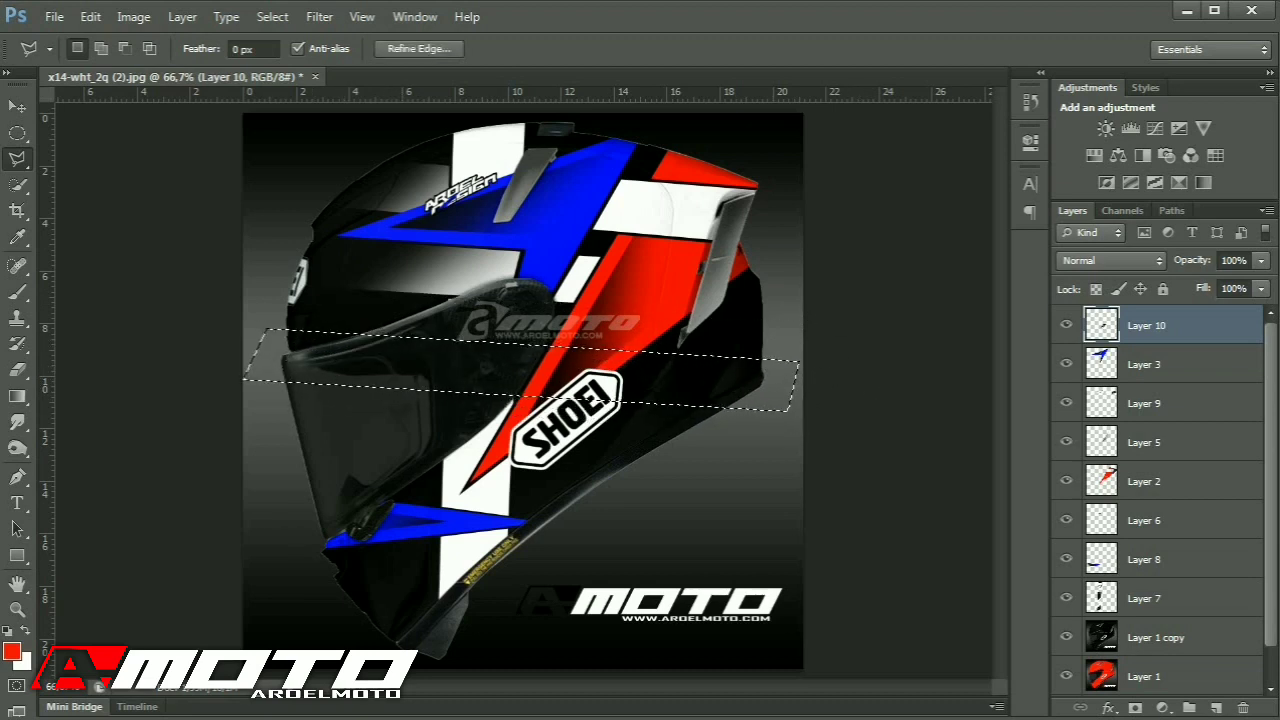
click(1146, 677)
key(ctrl+j)
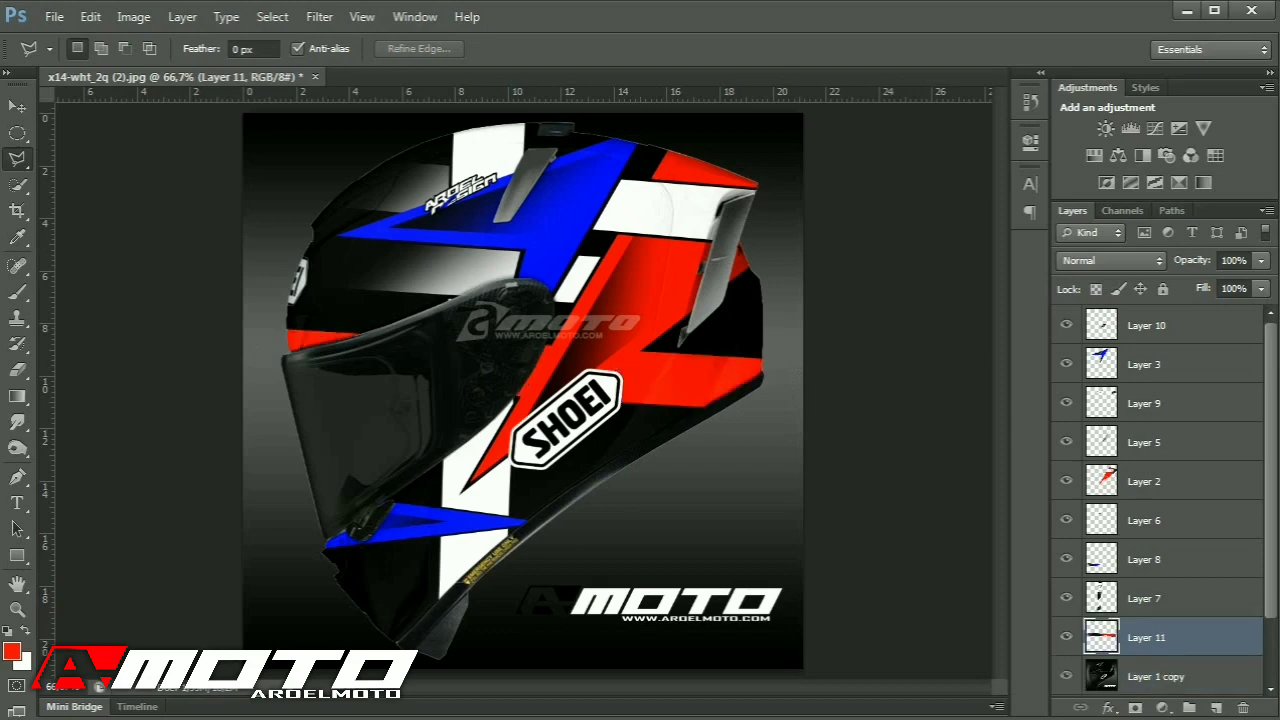
Turn the red band on Layer 11 white with Hue/Saturation by setting the Reds lightness to +100.
key(ctrl+u)
click(937, 523)
click(845, 560)
drag(987, 677, 1092, 677)
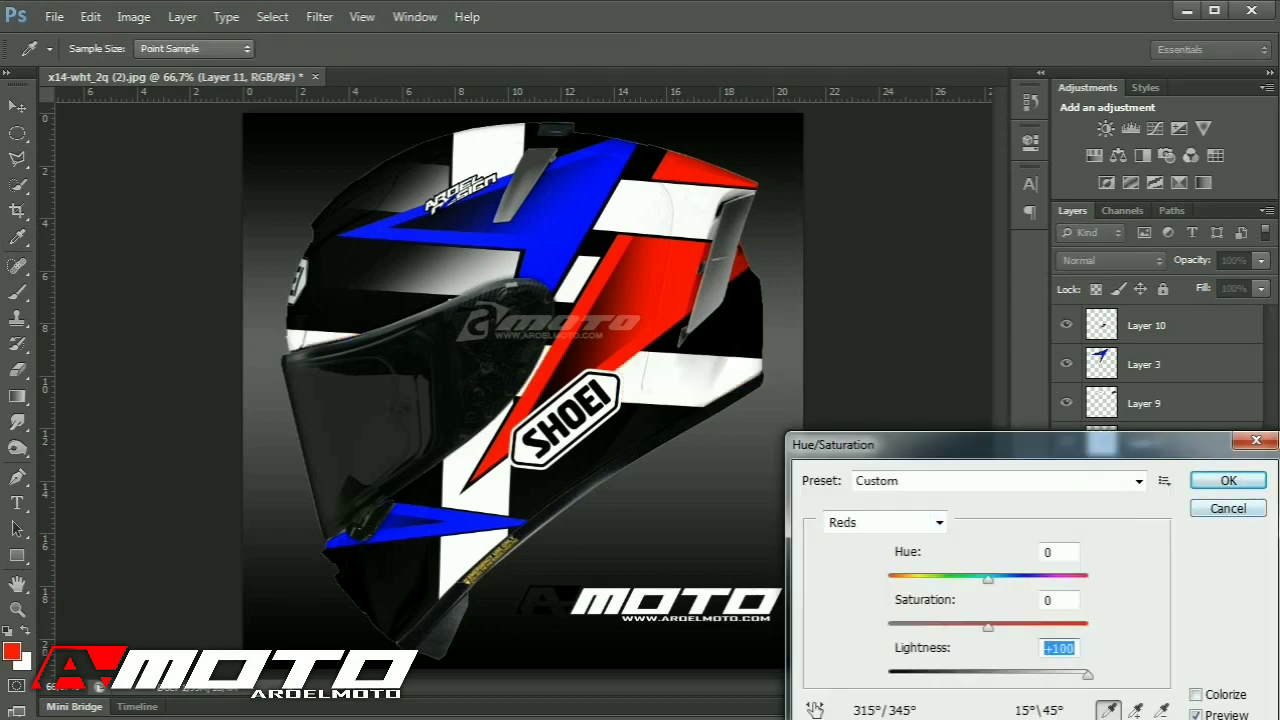
click(1226, 480)
Fade the lower part of the rear white band on Layer 11 into the black shell with the Eraser.
click(18, 370)
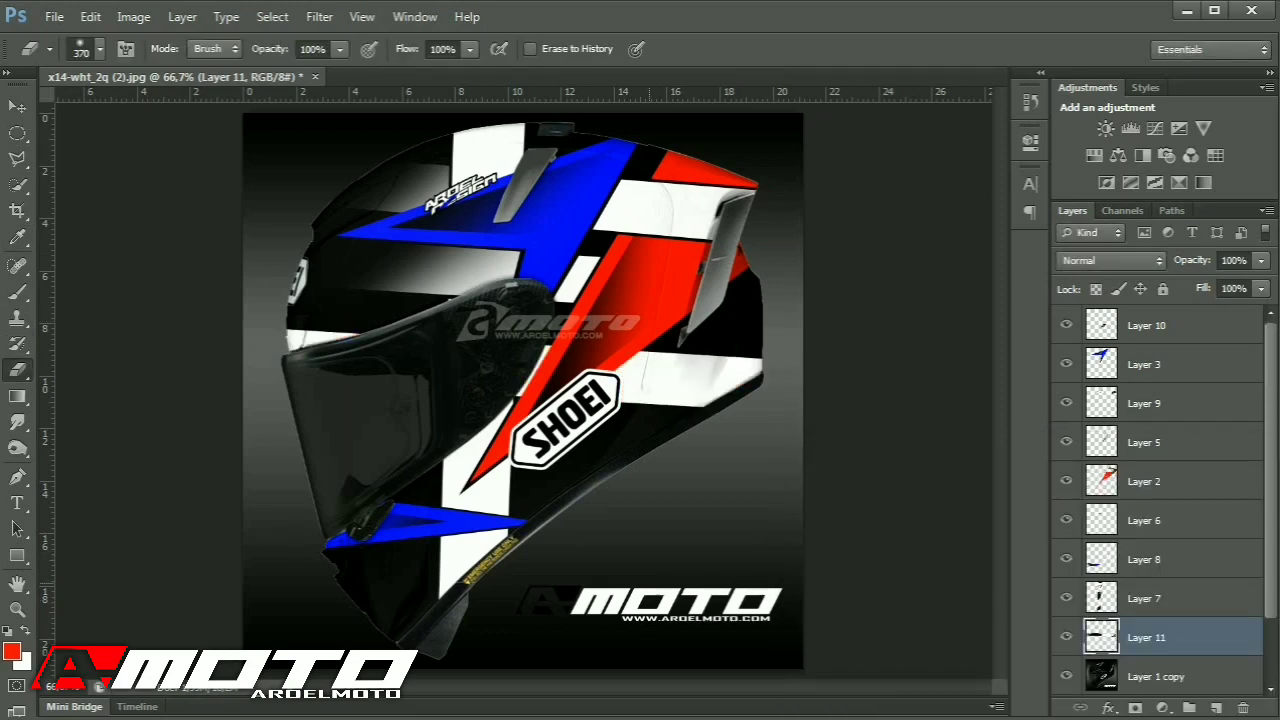
drag(500, 490, 874, 532)
key(ctrl+z)
drag(800, 455, 454, 500)
Outline the long red stripe with a slim margin, delete that area from the white band on Layer 11, and clear the selection.
click(18, 159)
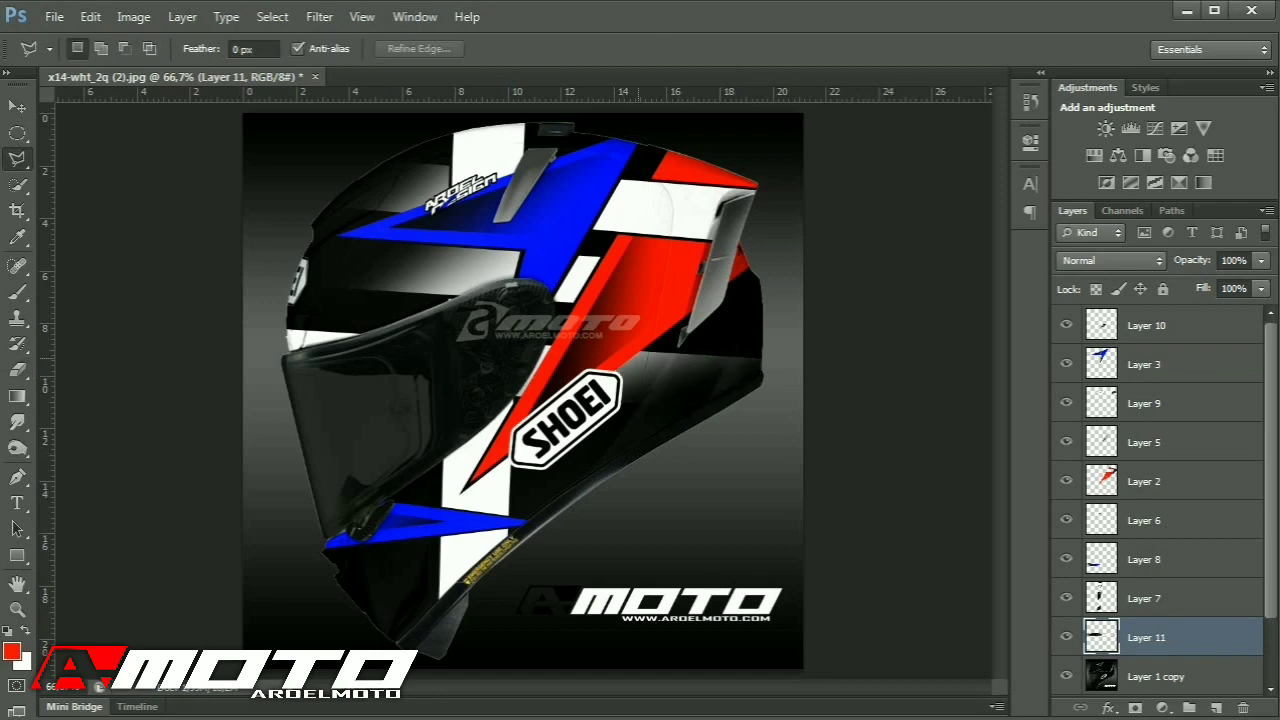
key(ctrl+plus)
key(ctrl+plus)
click(379, 625)
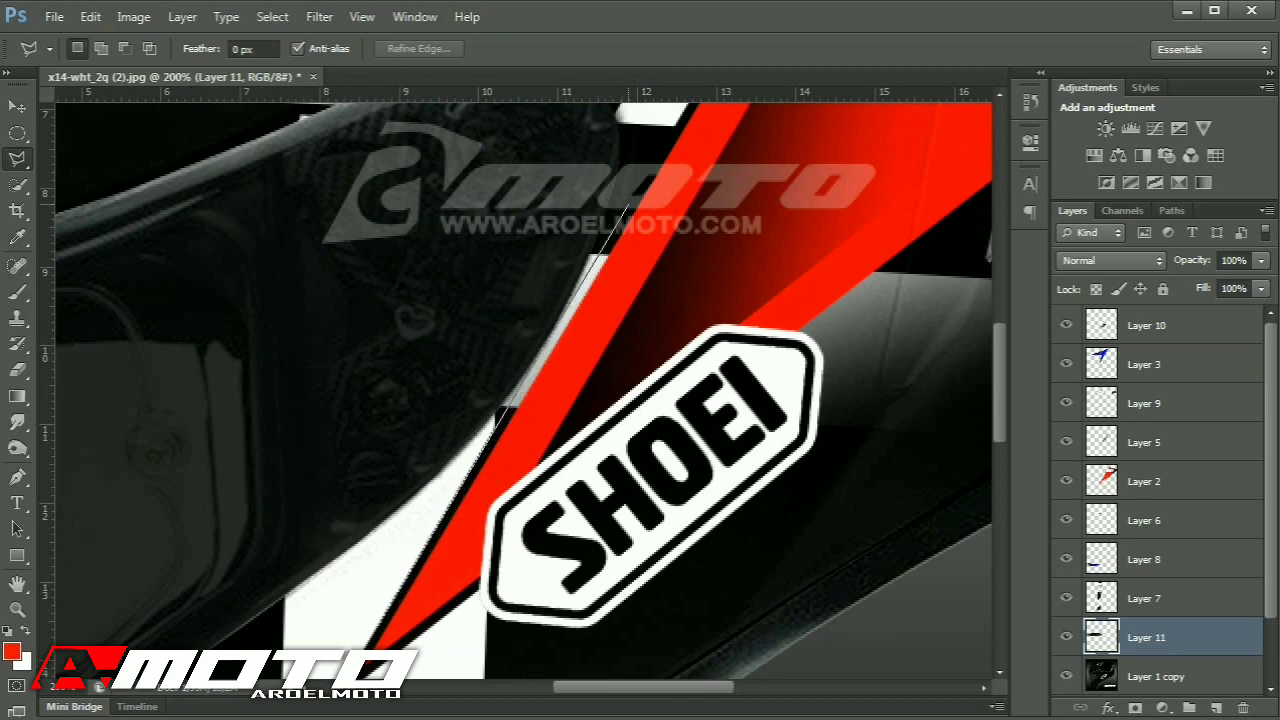
click(628, 207)
click(918, 248)
key(Escape)
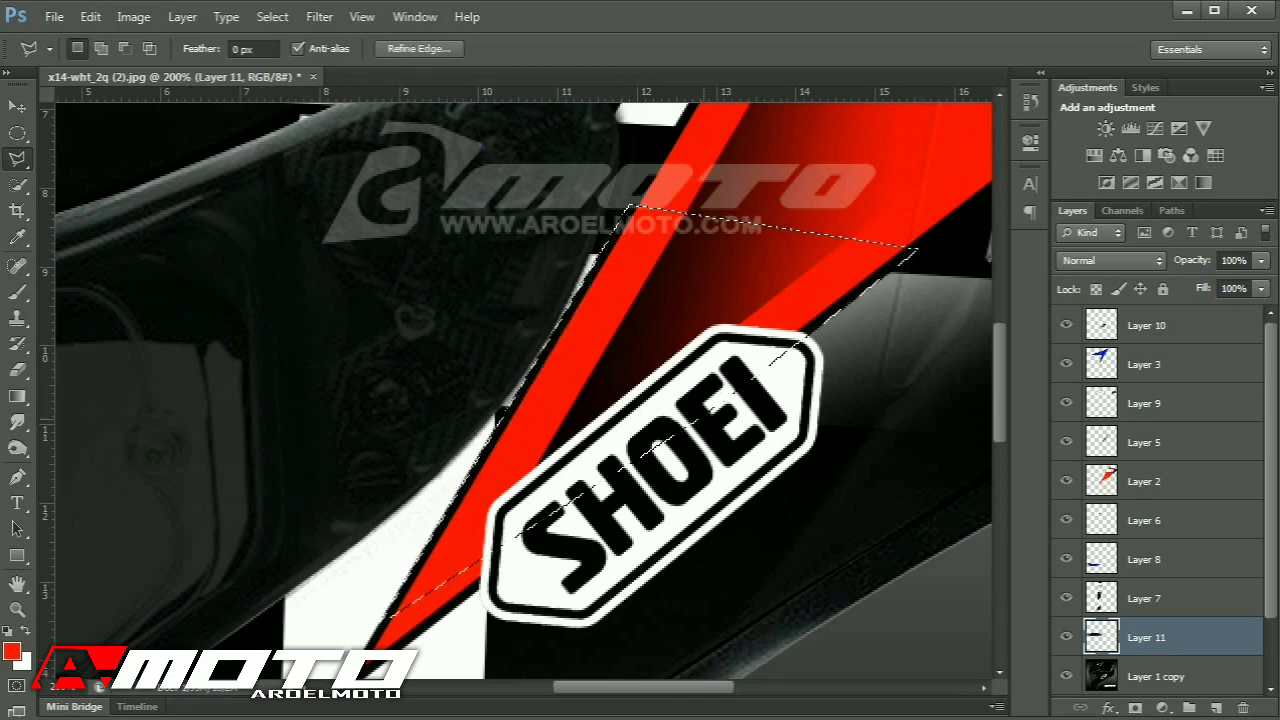
key(ctrl+minus)
key(ctrl+minus)
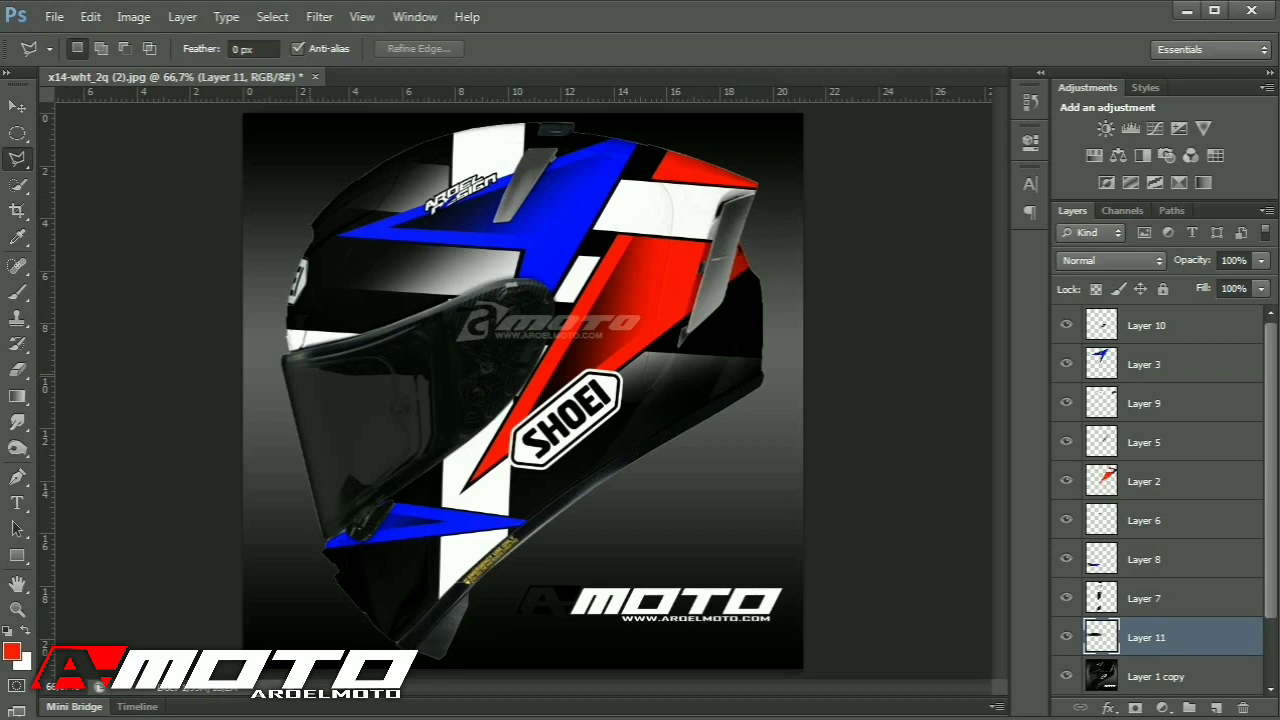
click(428, 131)
click(340, 320)
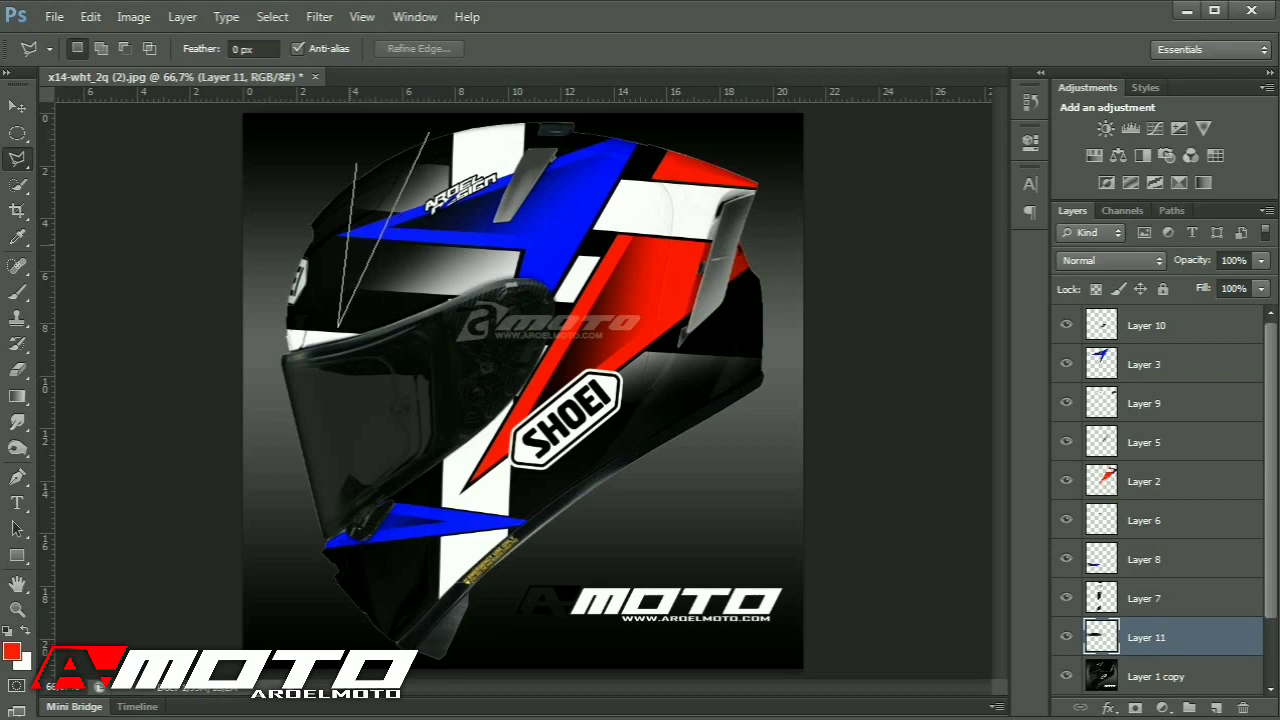
double_click(356, 131)
key(ctrl+d)
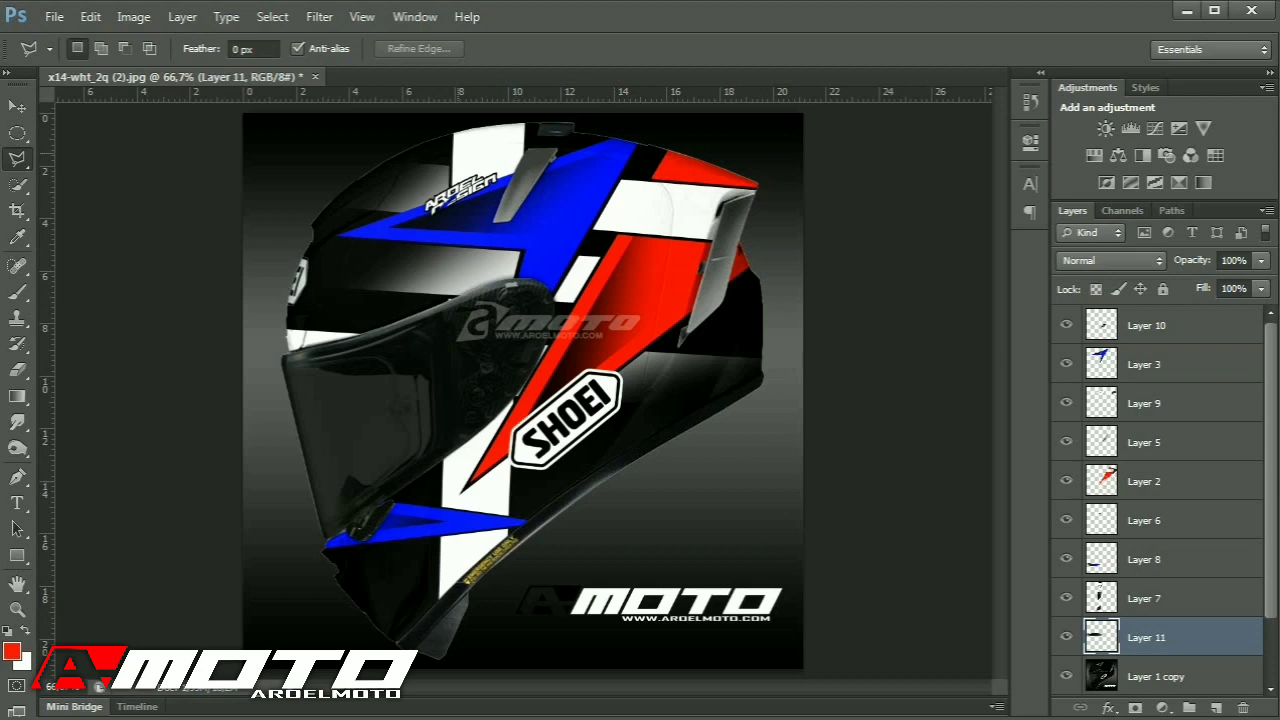
Outline an angular pointed shape, shift it down above the visor's front half, and copy that area of Layer 1 to a new layer.
click(541, 120)
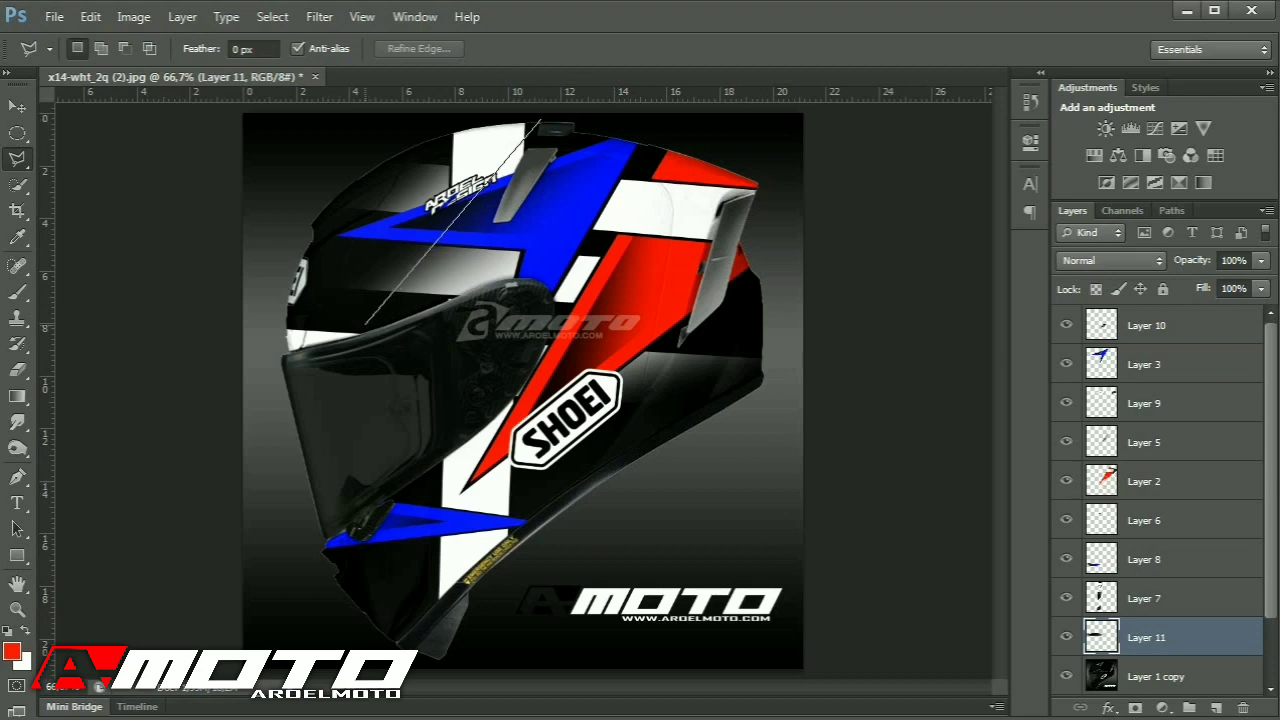
click(365, 323)
double_click(412, 167)
mouse_move(453, 164)
mouse_down()
mouse_move(426, 278)
mouse_move(418, 228)
mouse_move(420, 253)
mouse_move(400, 236)
mouse_up()
click(1156, 677)
scroll(1156, 670, down, 3)
click(1150, 638)
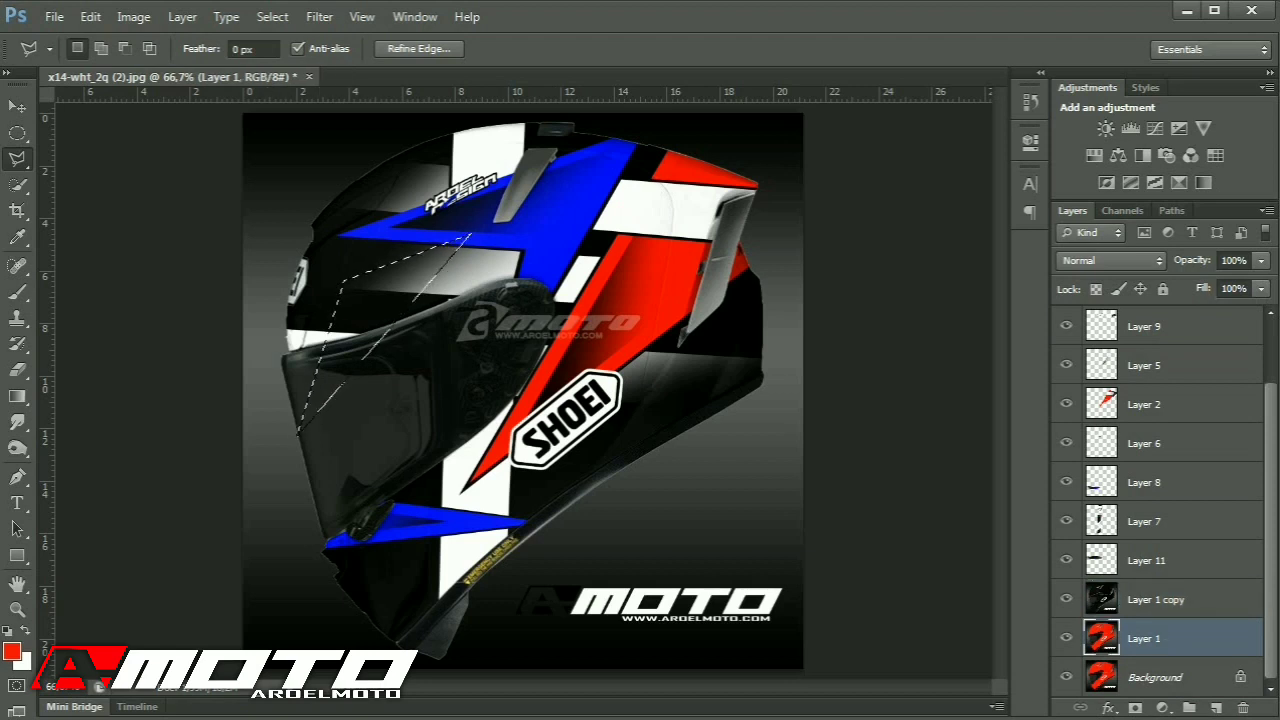
key(ctrl+j)
Move the new red shape's layer, Layer 12, to the top of the layer stack.
drag(1150, 638, 1150, 612)
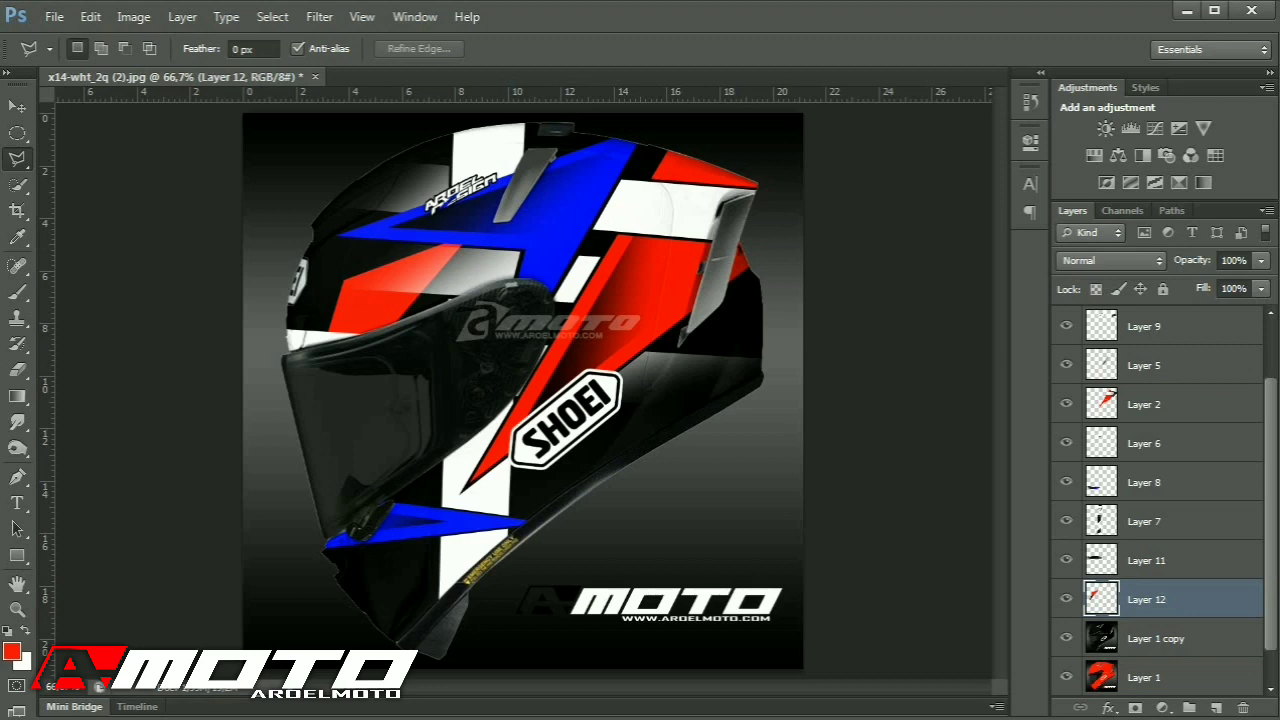
key(ctrl+bracketright)
key(ctrl+bracketright)
key(ctrl+bracketright)
key(ctrl+bracketright)
key(ctrl+bracketright)
key(ctrl+bracketright)
key(ctrl+bracketright)
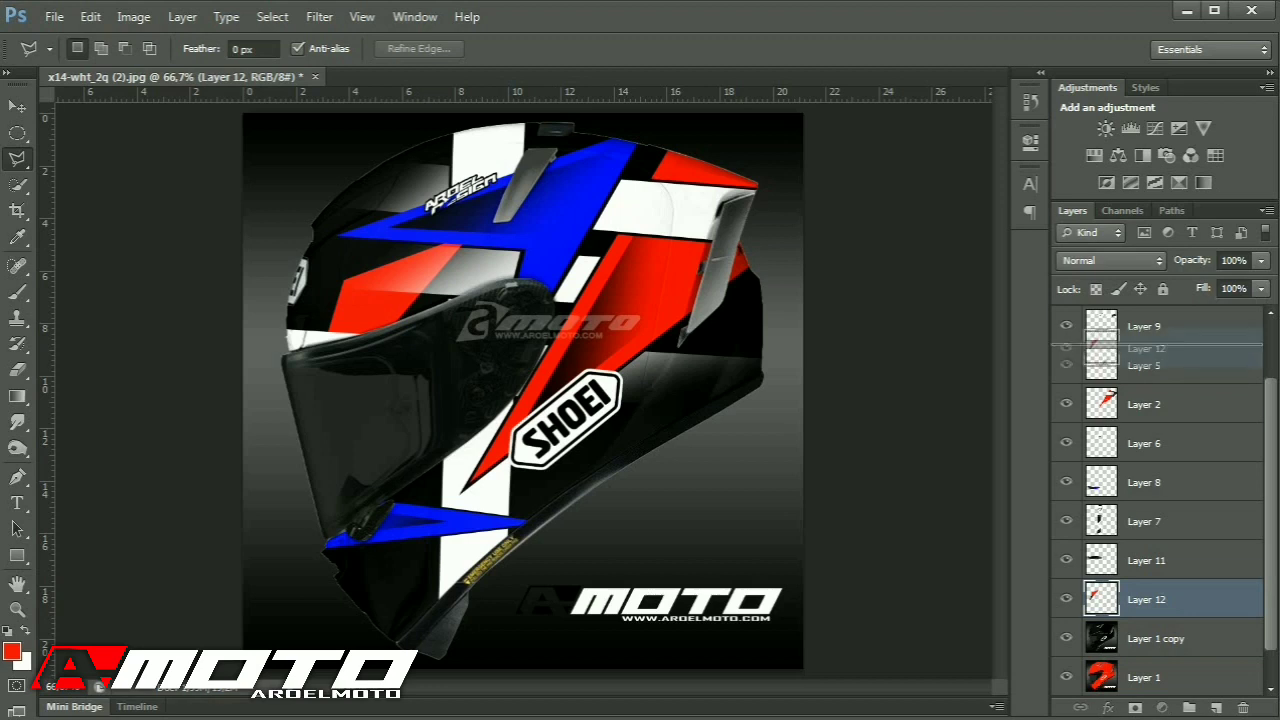
key(ctrl+bracketright)
key(ctrl+bracketright)
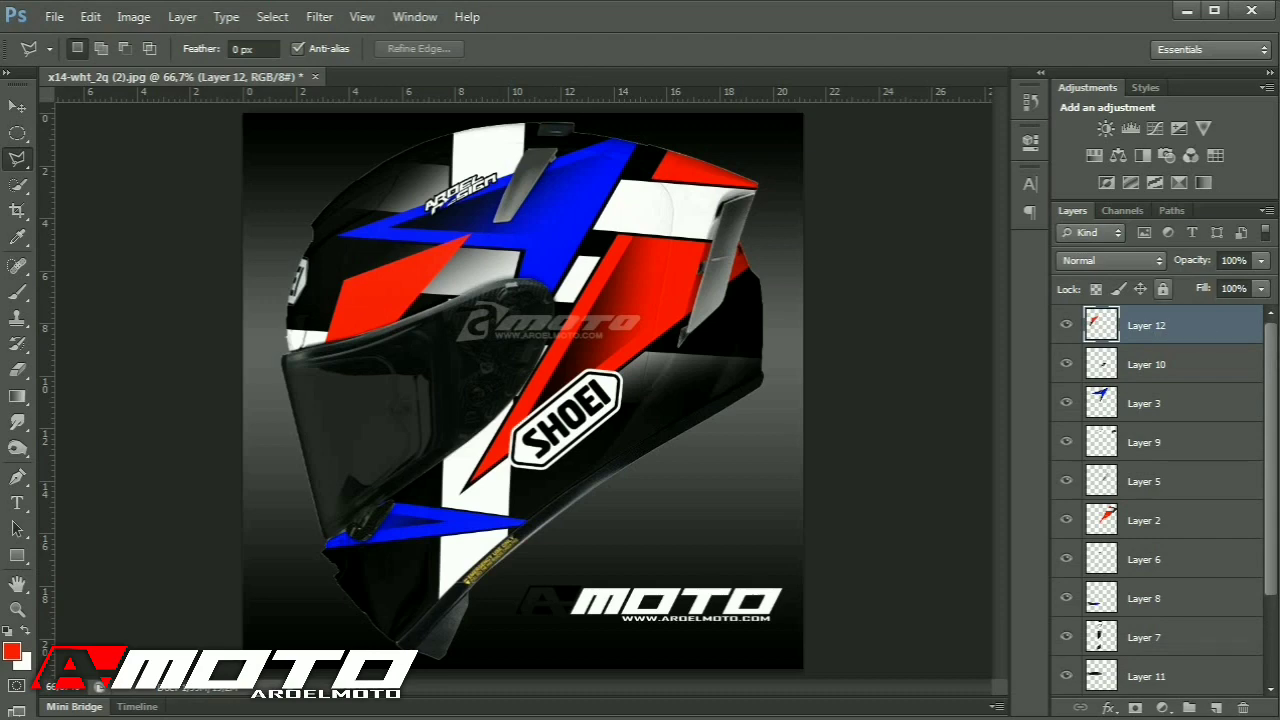
Outline a smaller inset shape inside the red shape on Layer 12 and copy that area to a new layer.
key(ctrl+plus)
drag(508, 227, 636, 388)
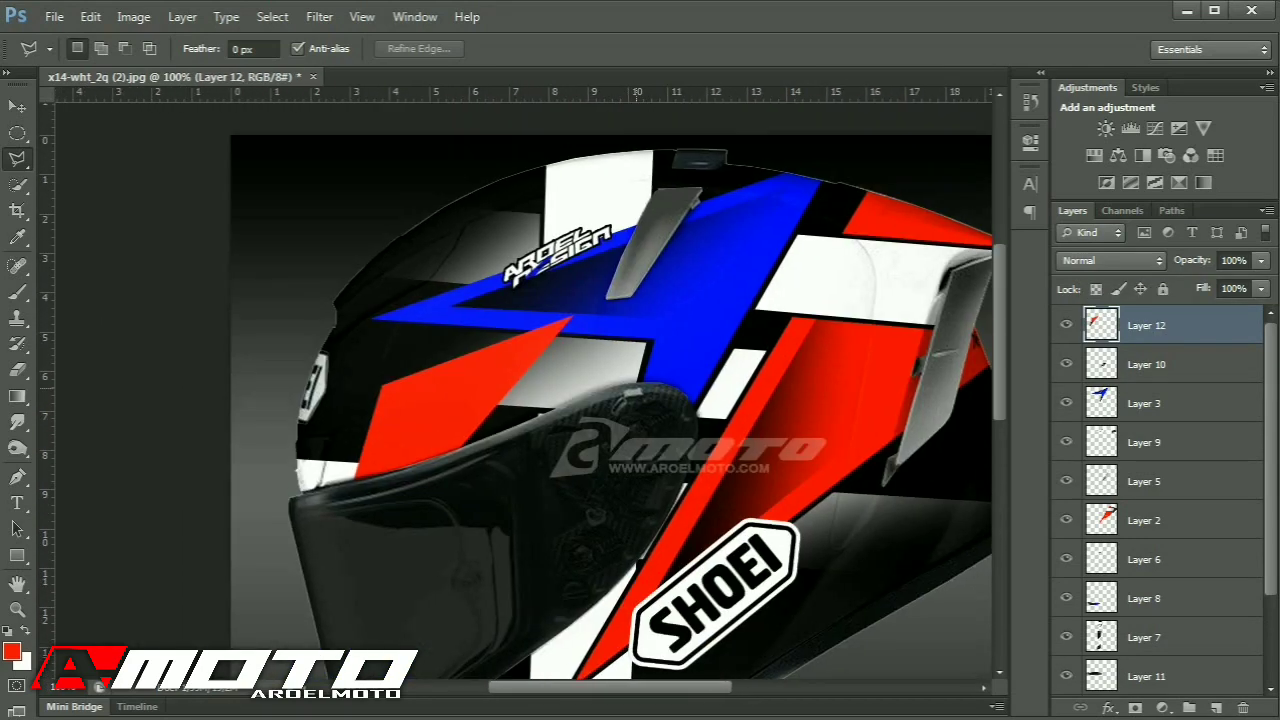
key(ctrl+plus)
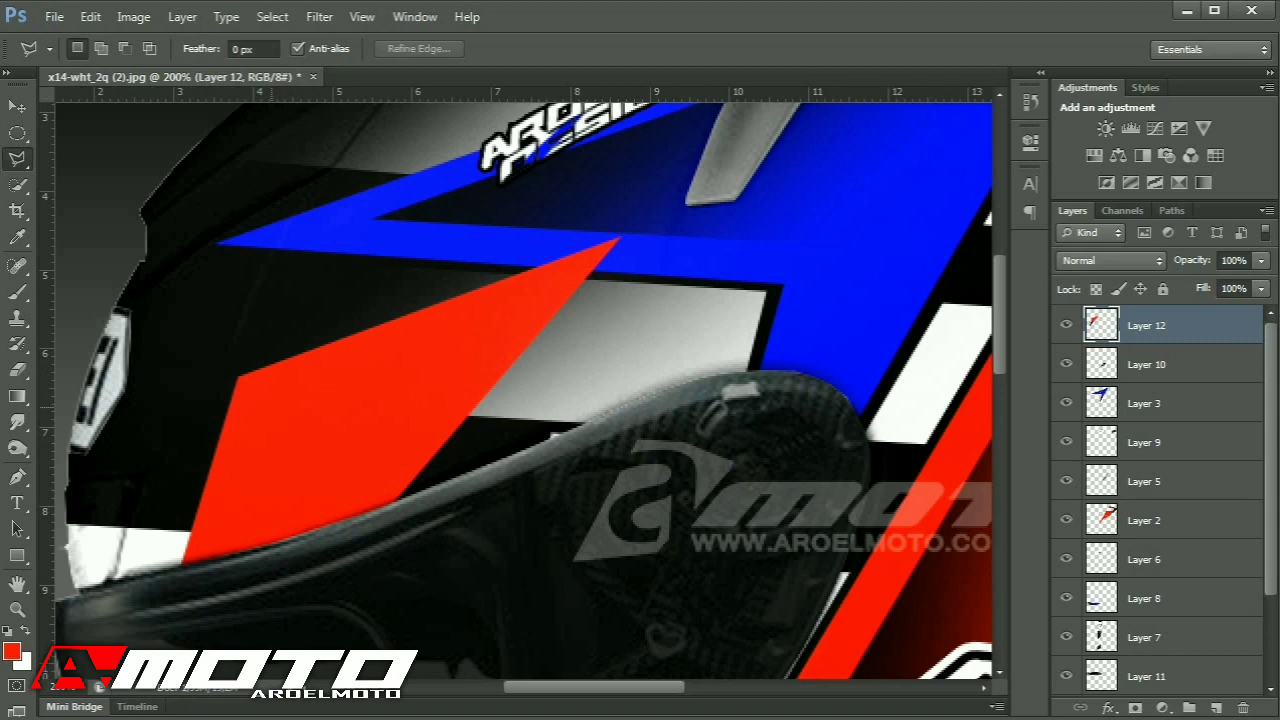
click(270, 408)
click(492, 326)
click(289, 565)
double_click(220, 568)
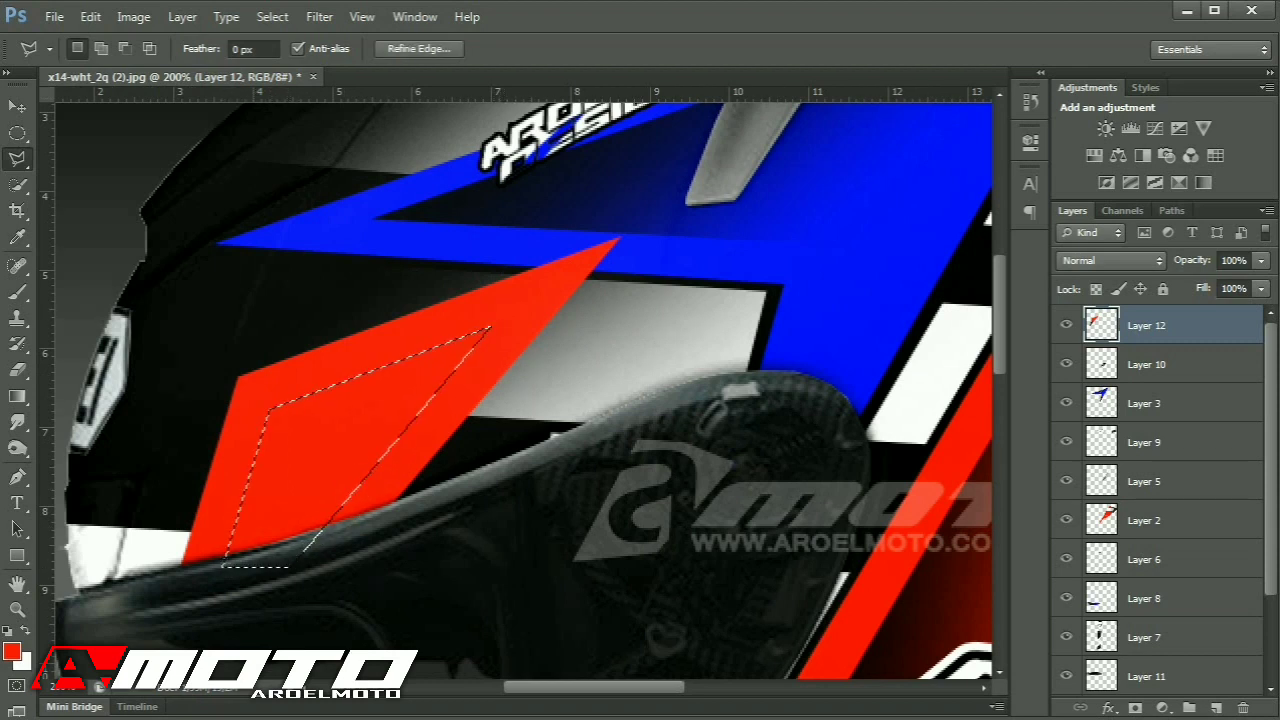
key(ctrl+j)
Darken the inset shape on Layer 13 to black by lowering its lightness fully in Hue/Saturation.
key(ctrl+u)
drag(988, 675, 888, 675)
click(1228, 481)
Fade the black inset on Layer 13 into the surrounding red from its lower front side with the Eraser.
key(e)
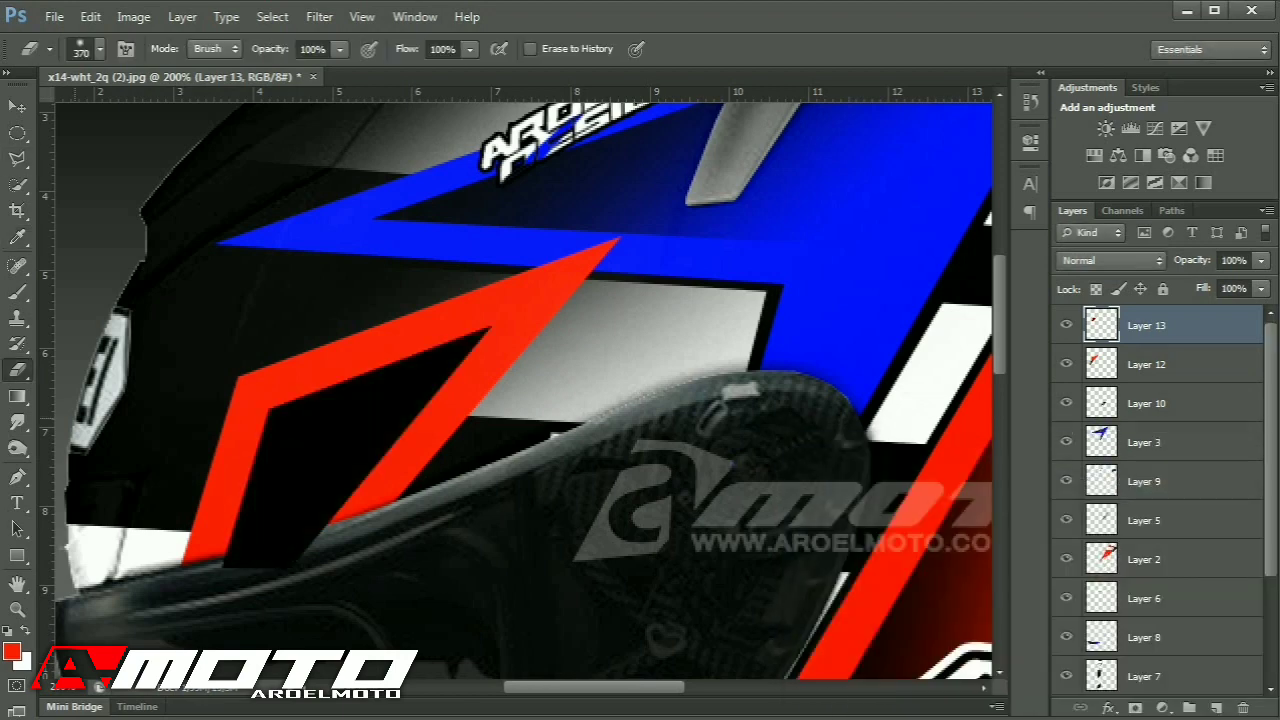
scroll(300, 400, down, 4)
drag(180, 450, 245, 390)
key(ctrl+minus)
key(ctrl+minus)
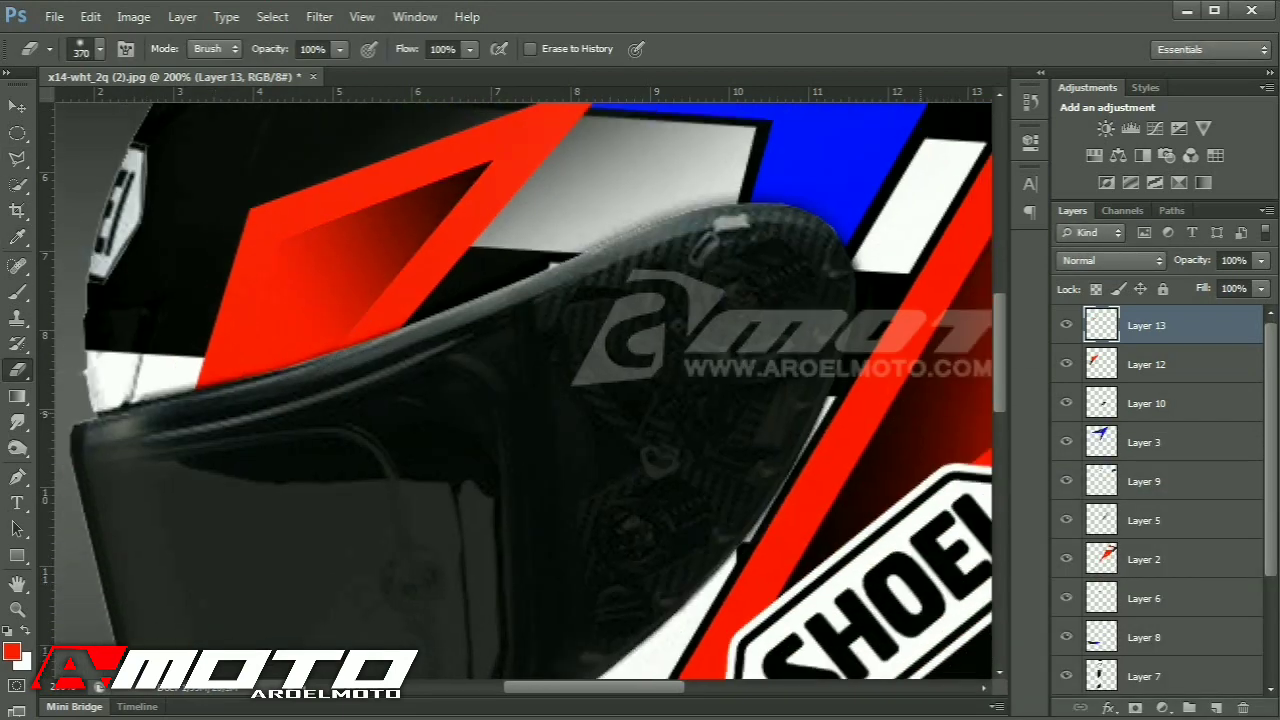
key(ctrl+plus)
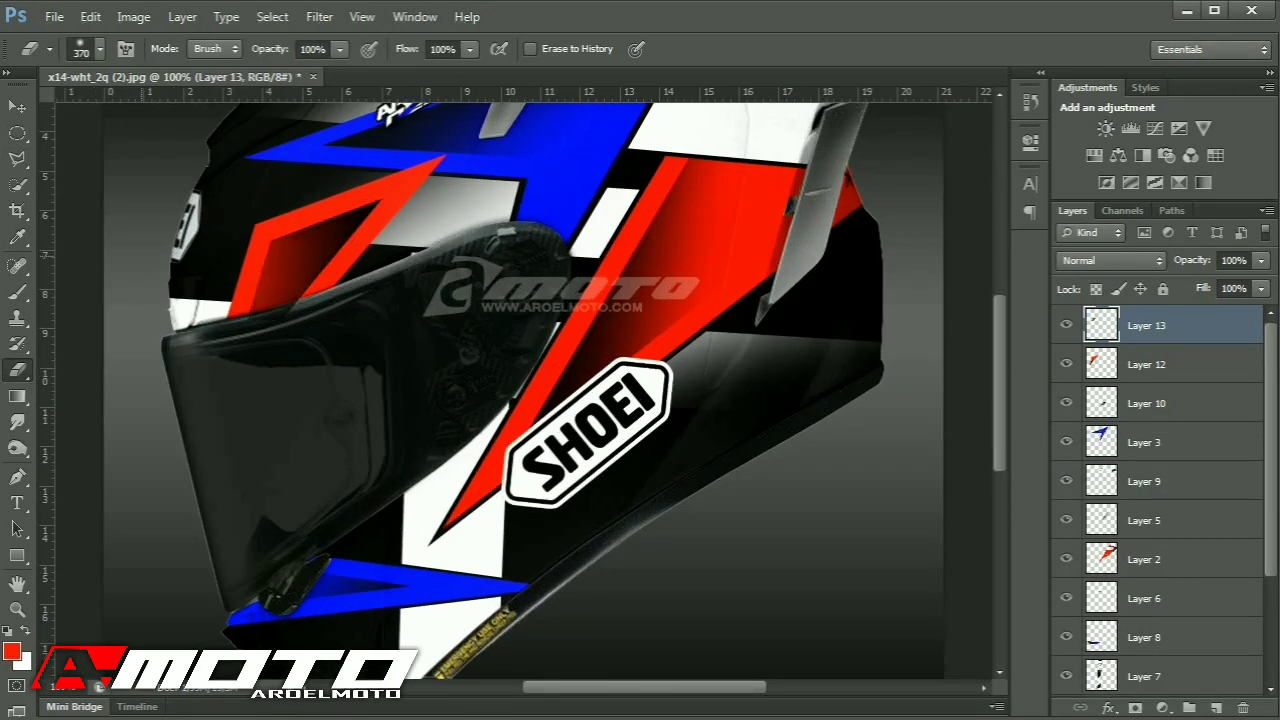
Outline the front red shape above the visor with a slim margin around its edges.
key(l)
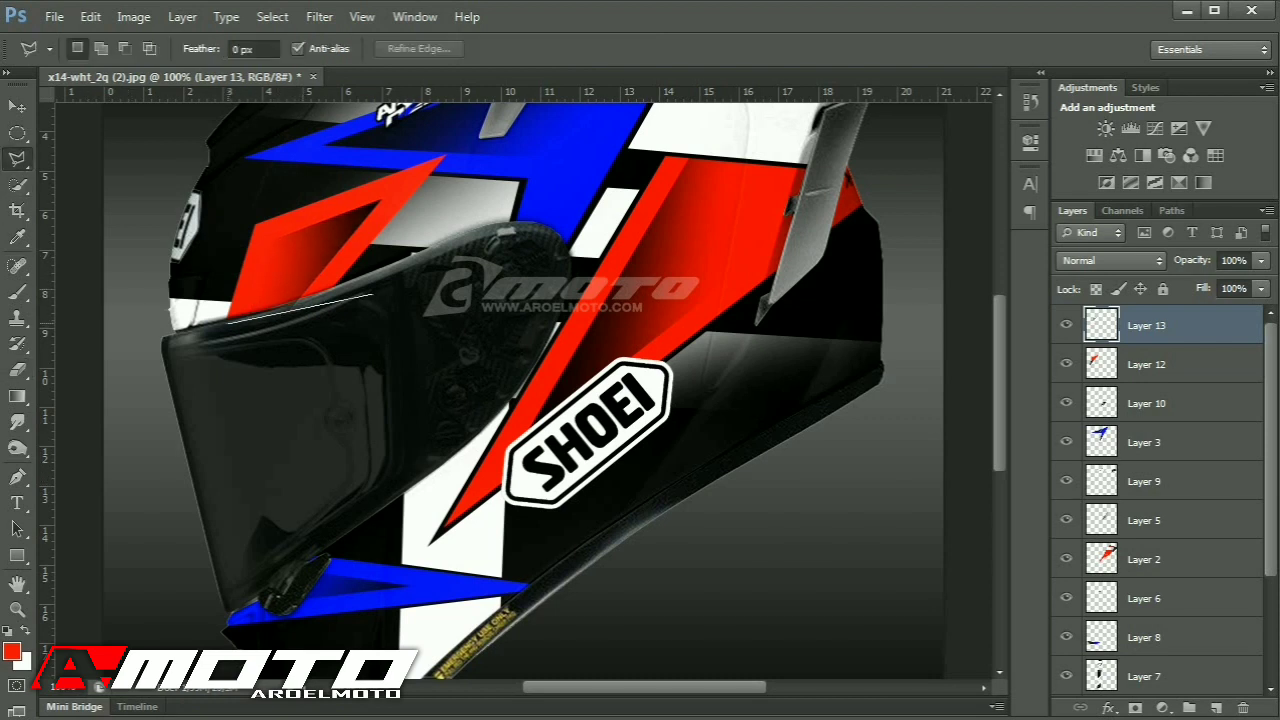
key(ctrl+d)
click(222, 323)
click(458, 148)
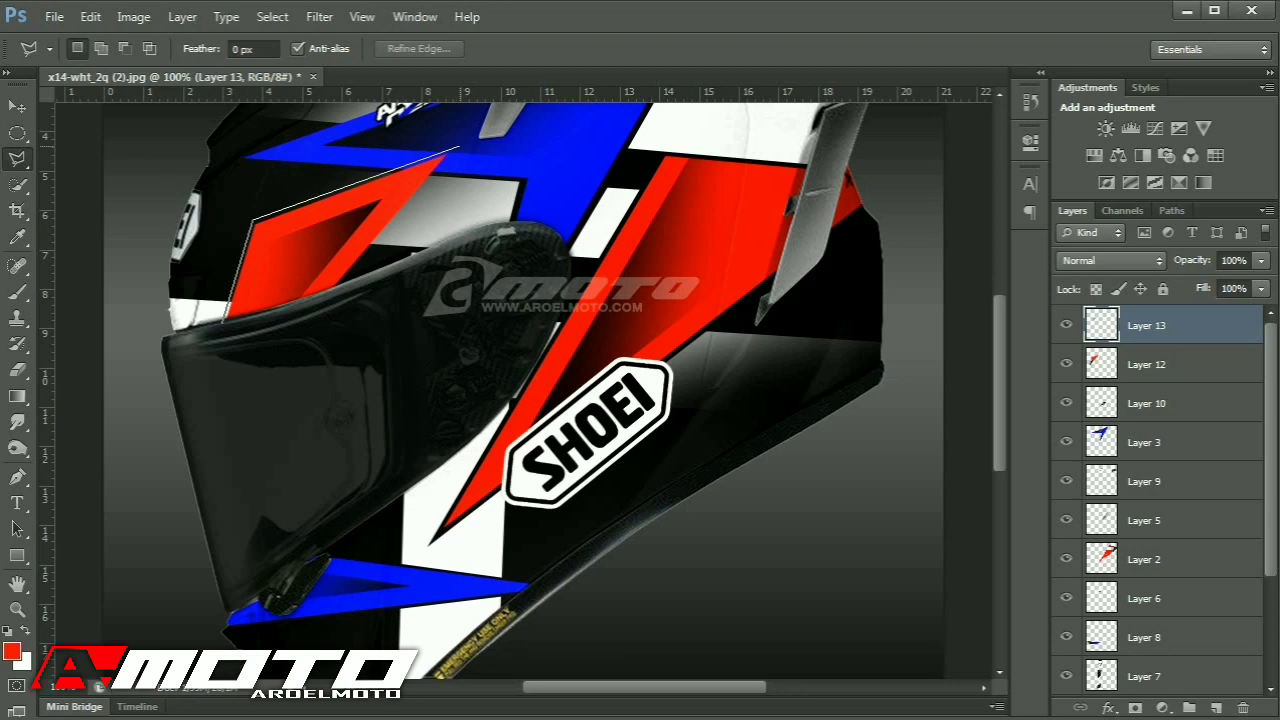
double_click(304, 330)
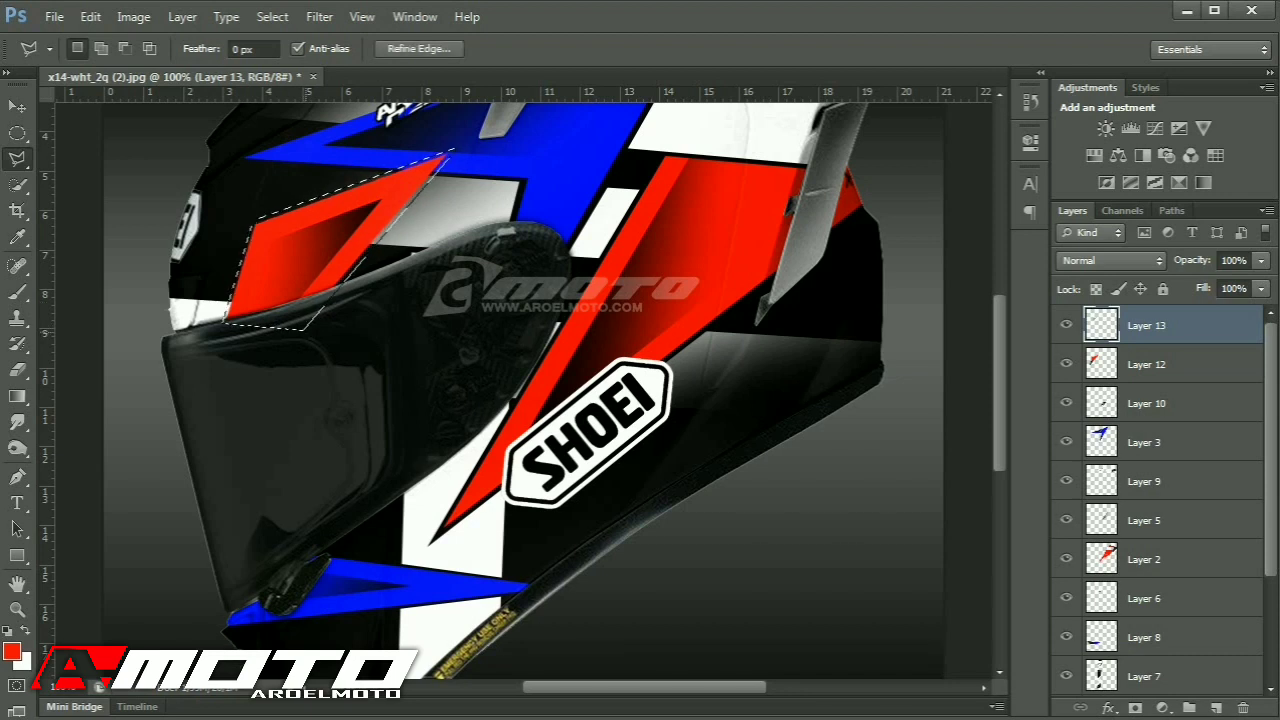
Delete the outlined area from the white bands beneath the front red shape, down to Layer 11, and clear the selection.
click(1146, 364)
click(1146, 403)
key(alt+bracketleft)
key(alt+bracketleft)
key(alt+bracketleft)
key(alt+bracketleft)
key(alt+bracketleft)
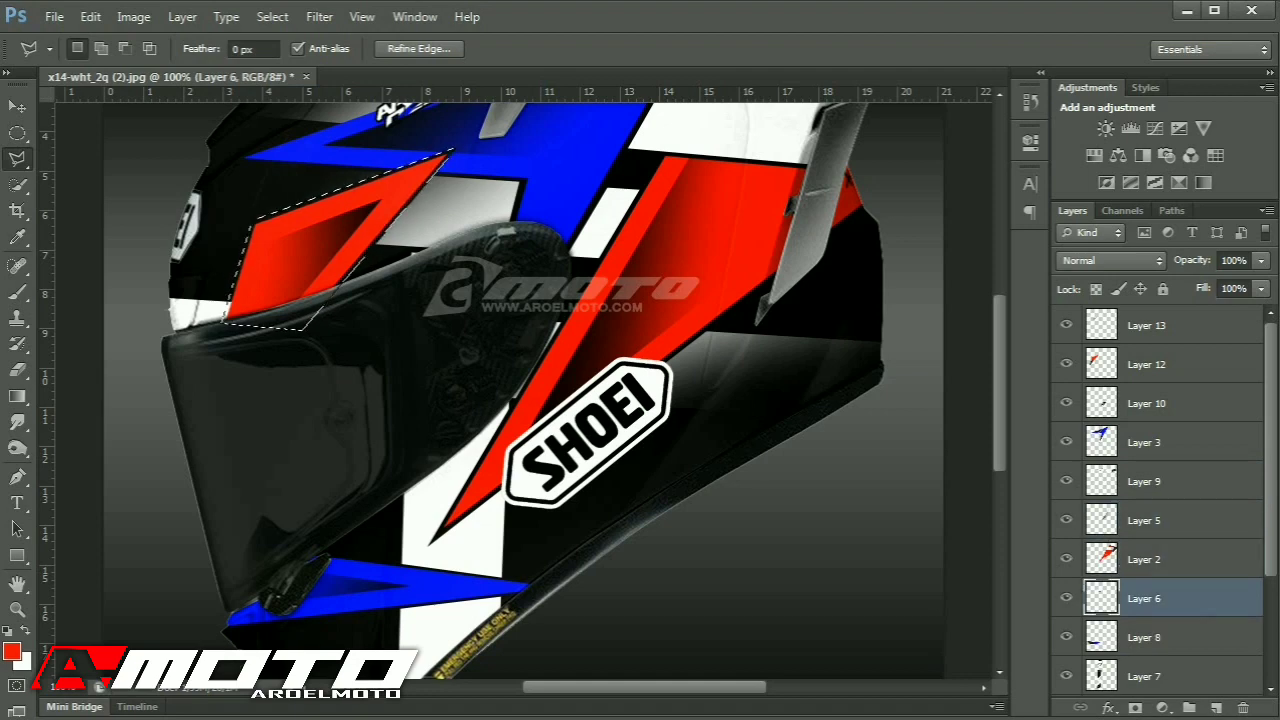
key(alt+bracketleft)
key(alt+bracketleft)
key(alt+bracketleft)
key(ctrl+d)
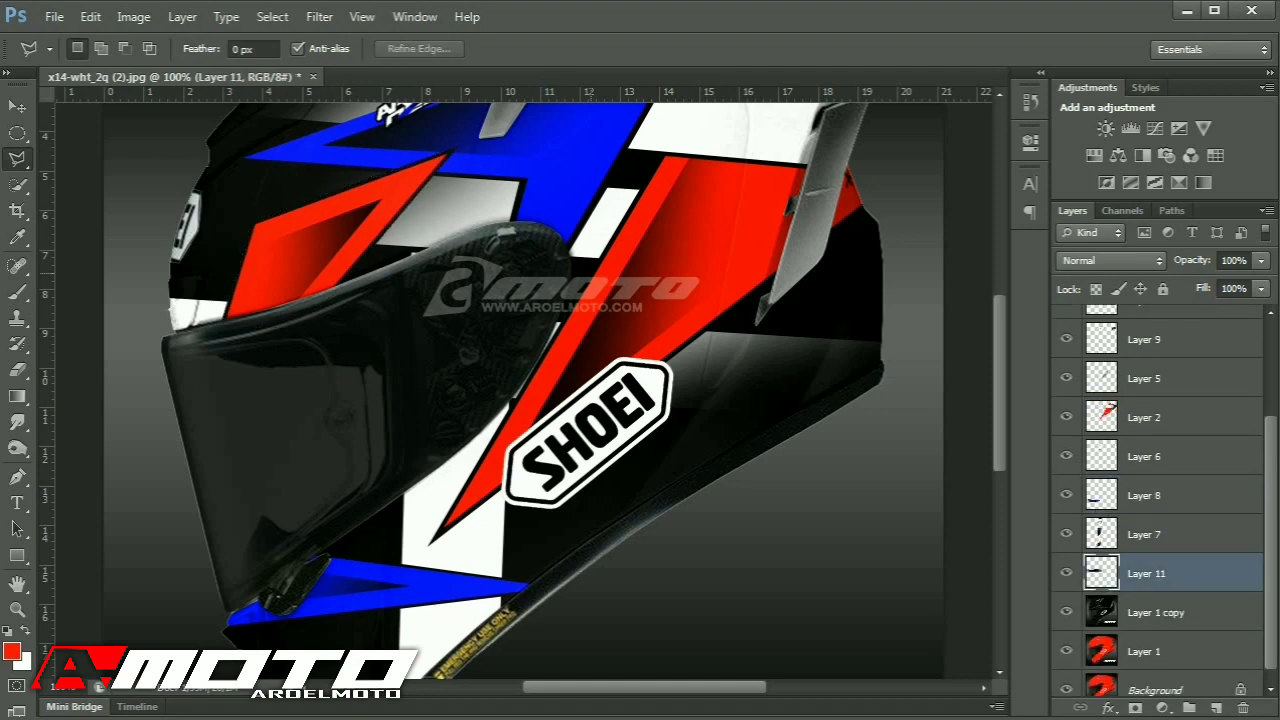
Outline a thin zigzag stripe across the helmet's lower rear and copy that area of Layer 1 to a new layer.
key(ctrl+minus)
key(ctrl+minus)
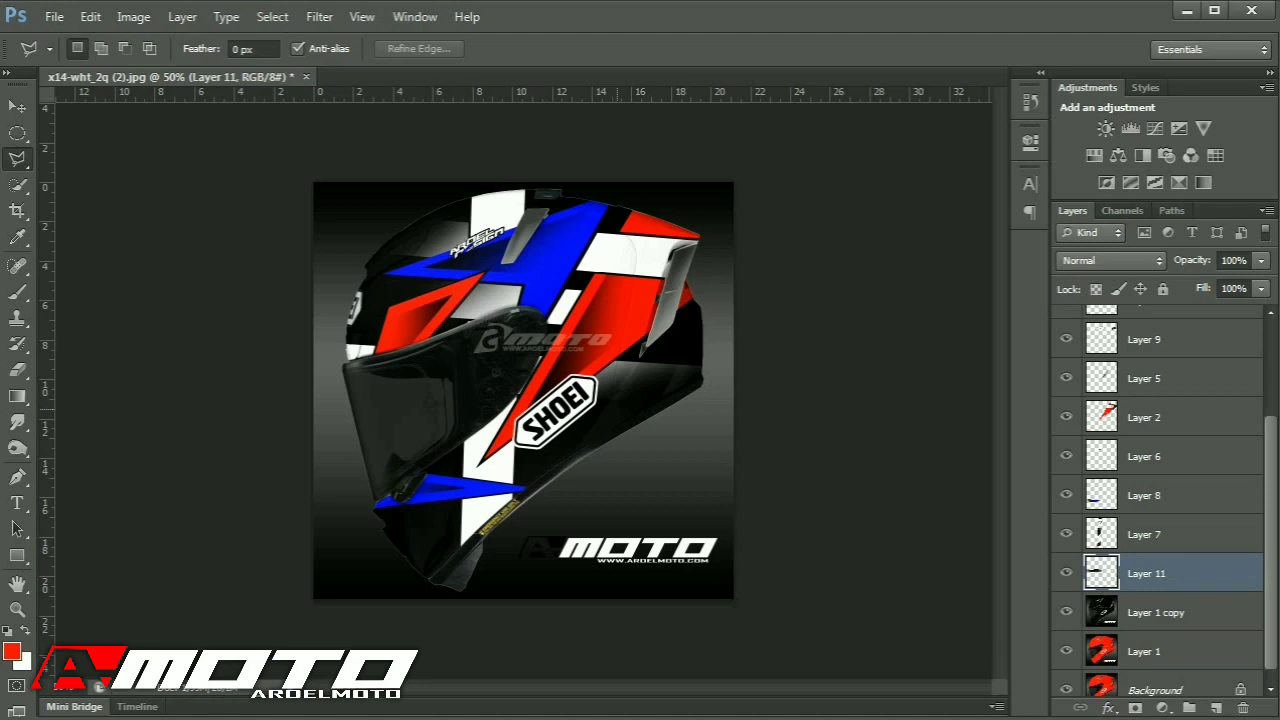
click(717, 287)
click(636, 400)
click(628, 318)
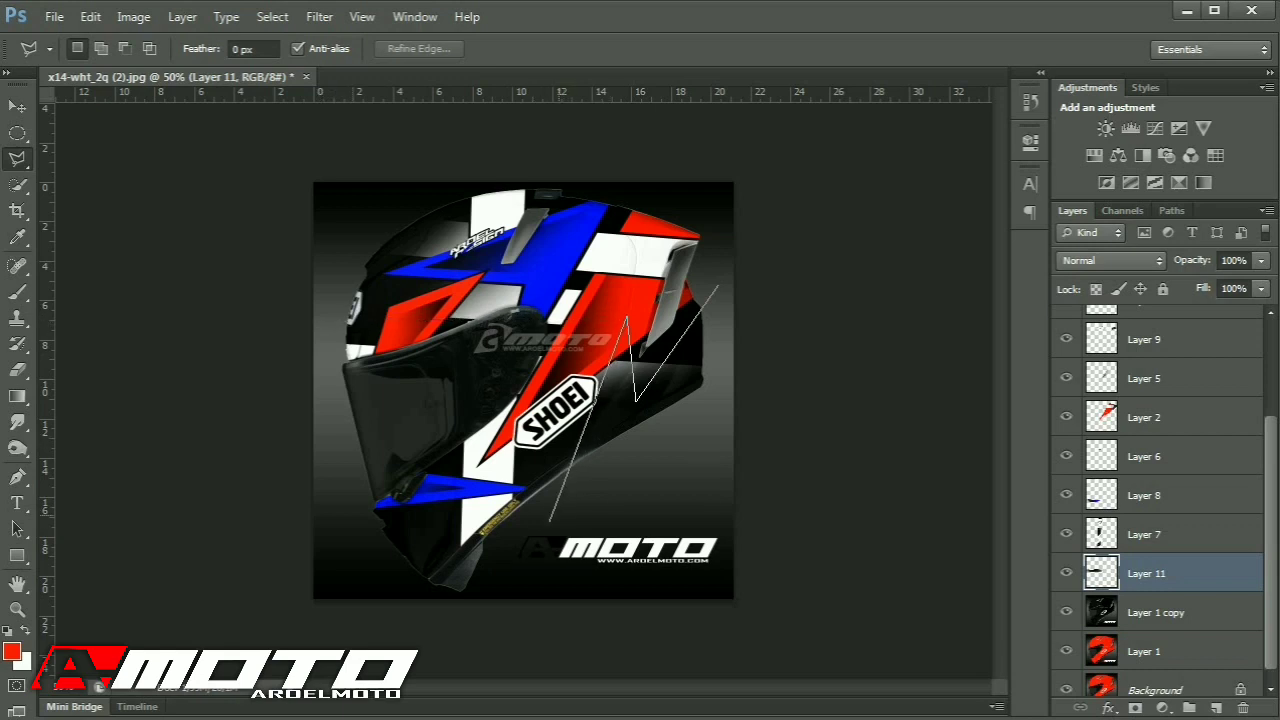
click(532, 530)
click(626, 328)
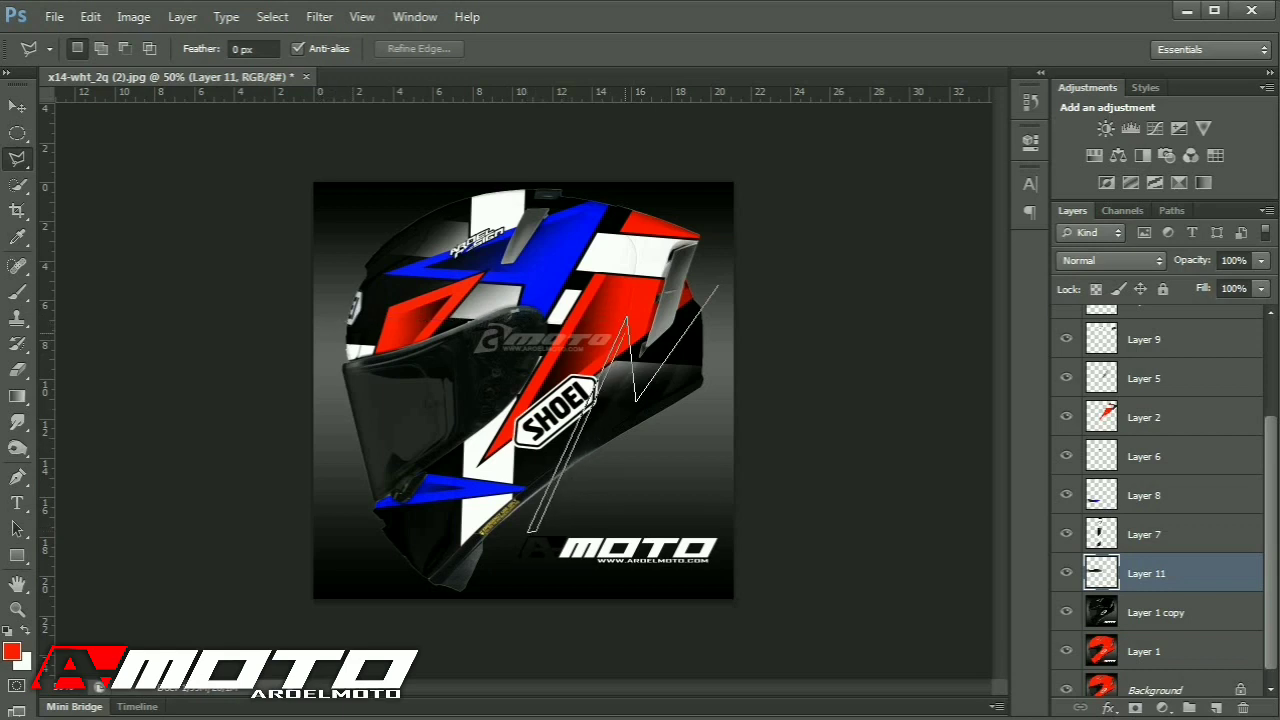
click(633, 418)
double_click(740, 261)
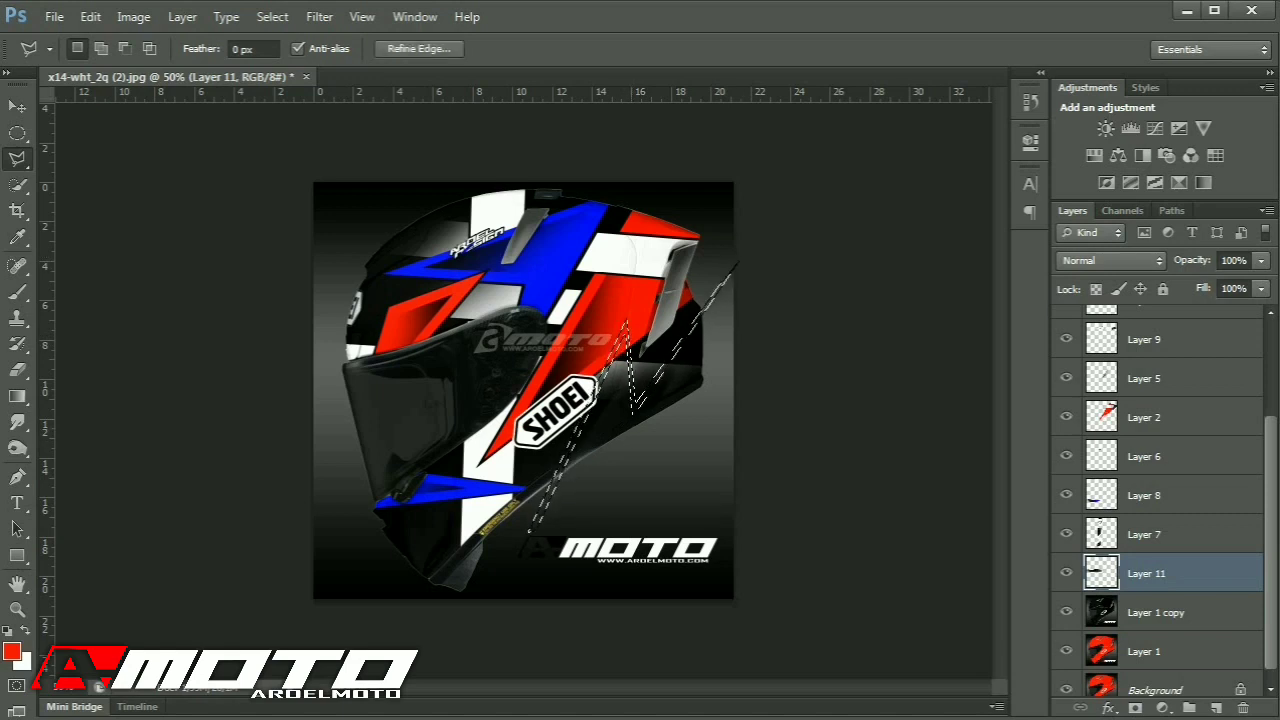
click(1155, 689)
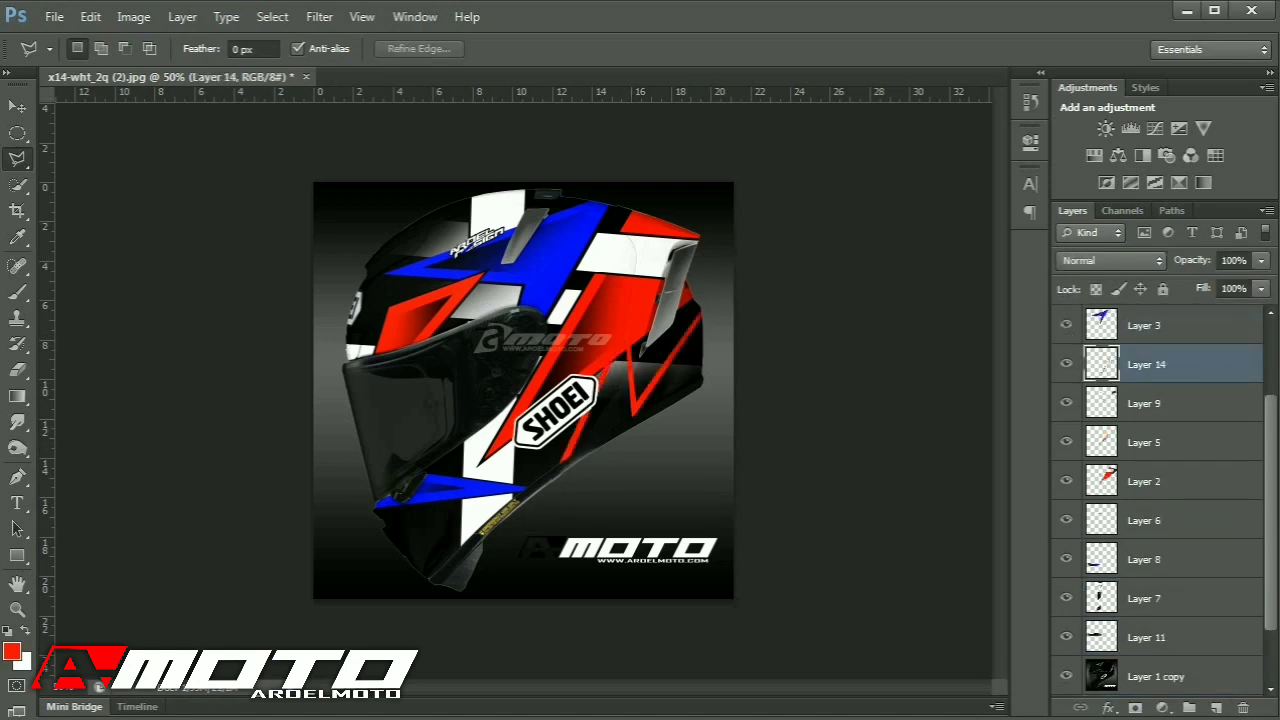
Move the zigzag stripe's layer, Layer 14, up the stack to directly beneath Layer 10.
scroll(1150, 470, up, 3)
drag(1150, 472, 1150, 310)
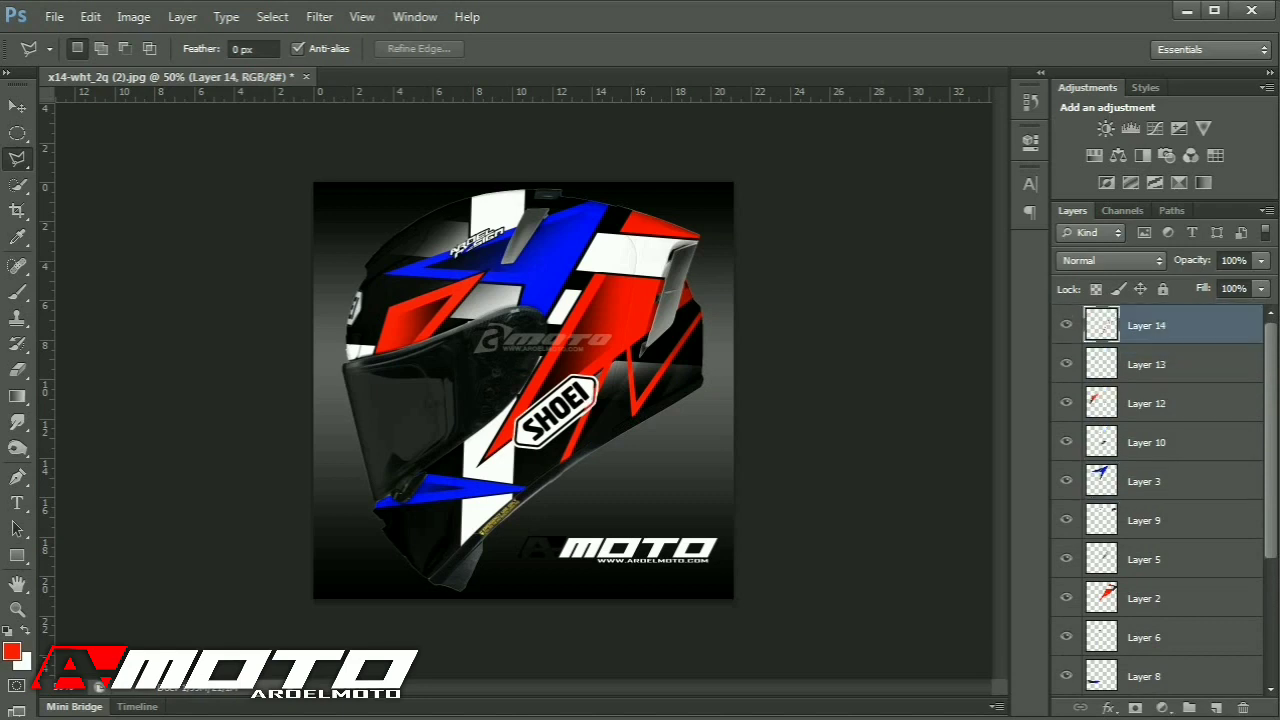
key(ctrl+bracketleft)
key(ctrl+bracketleft)
key(ctrl+bracketleft)
Turn the rear zigzag stripe white by setting its Reds to saturation -100 and lightness +100.
key(ctrl+u)
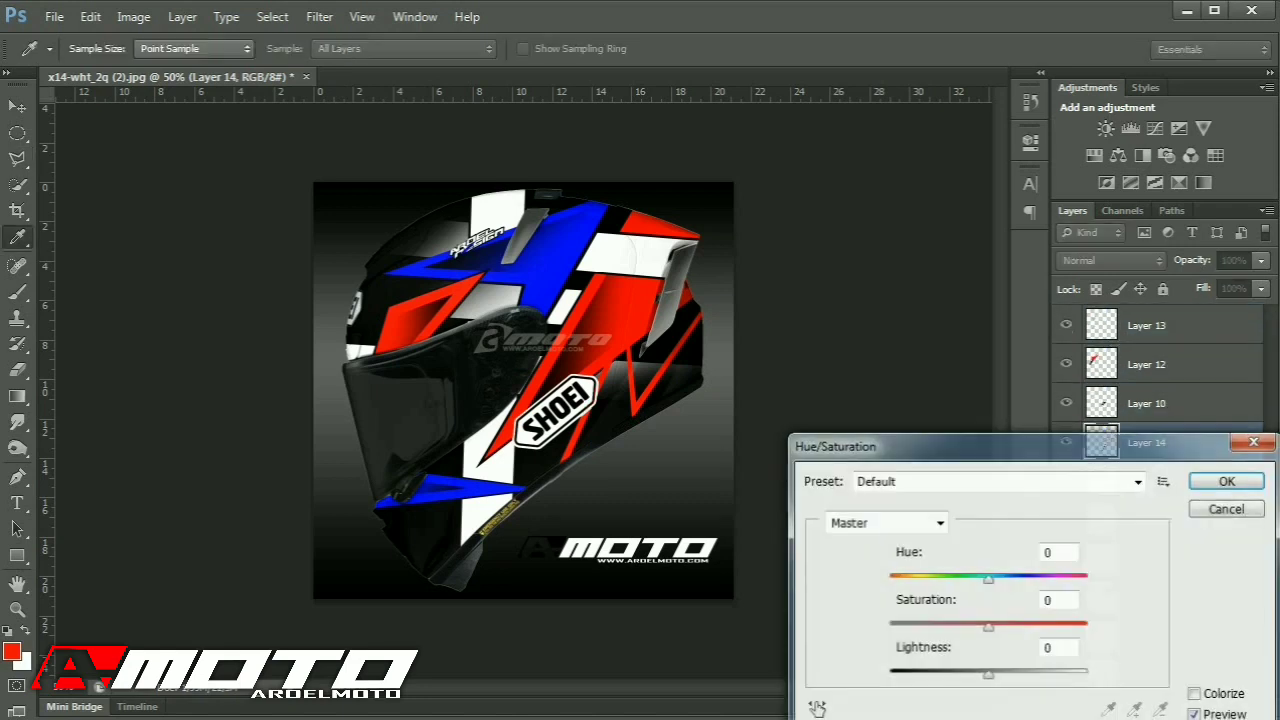
key(alt+3)
drag(988, 627, 888, 627)
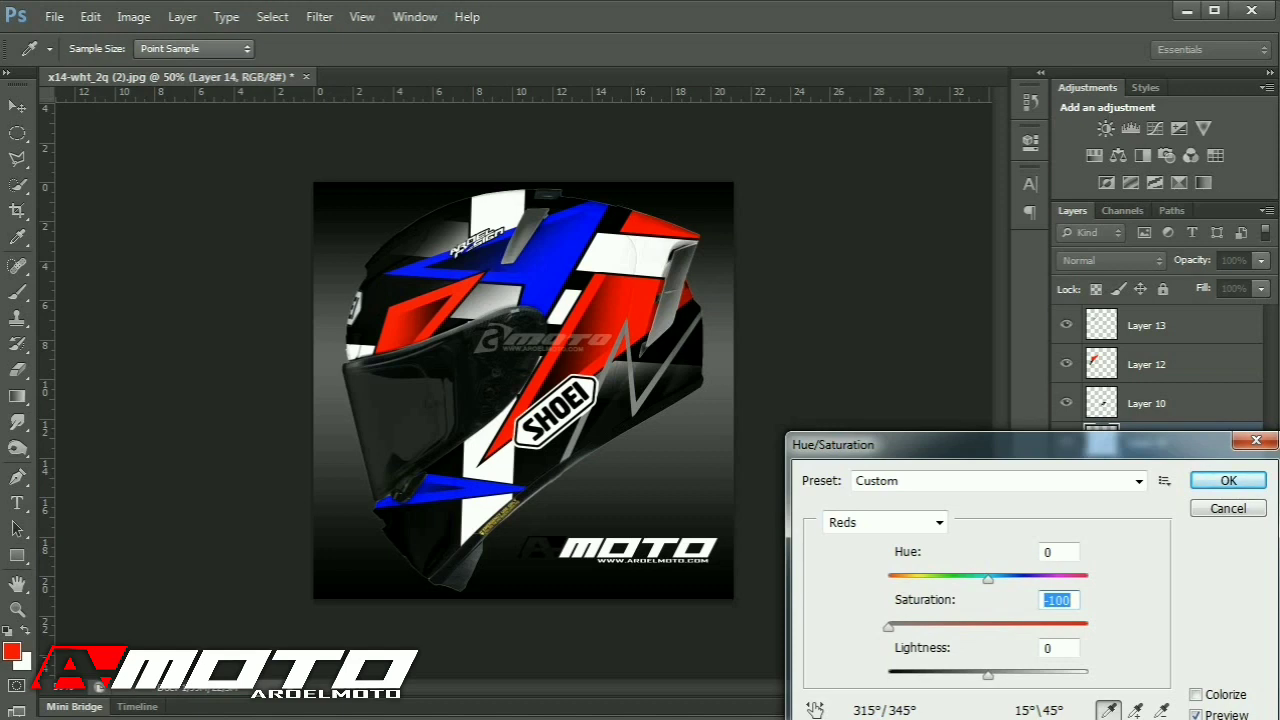
drag(988, 675, 1090, 675)
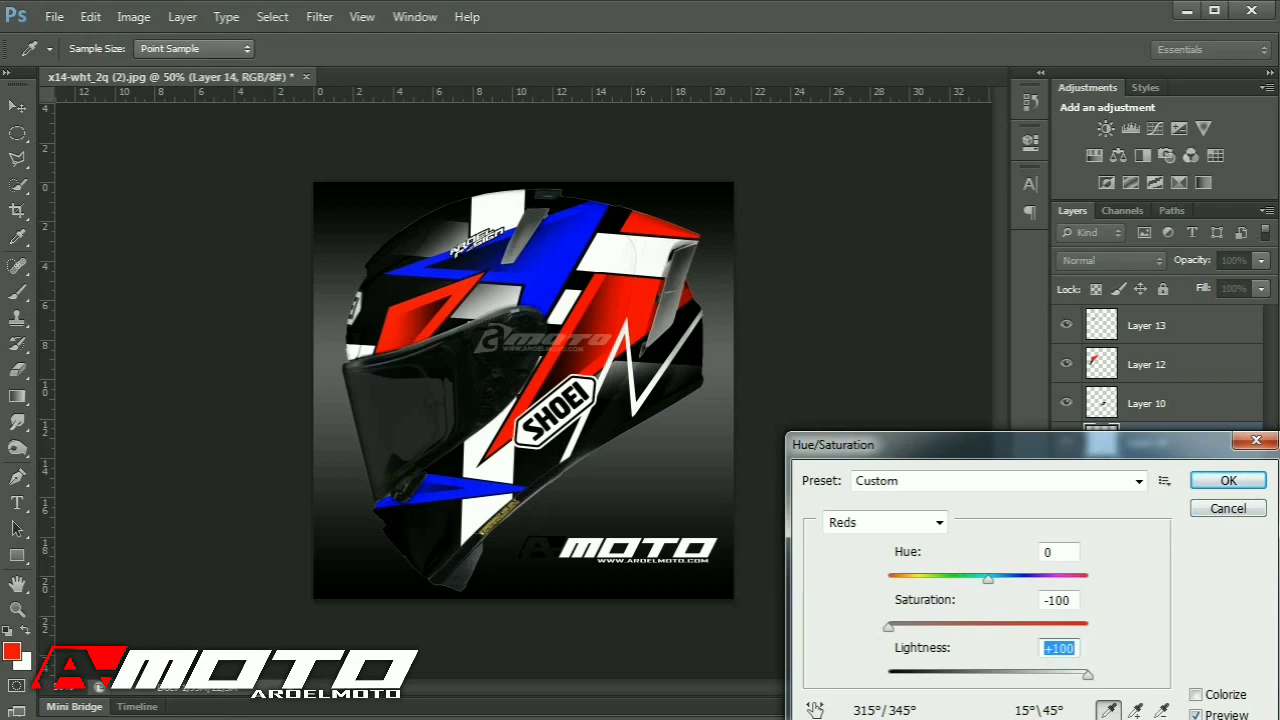
key(Return)
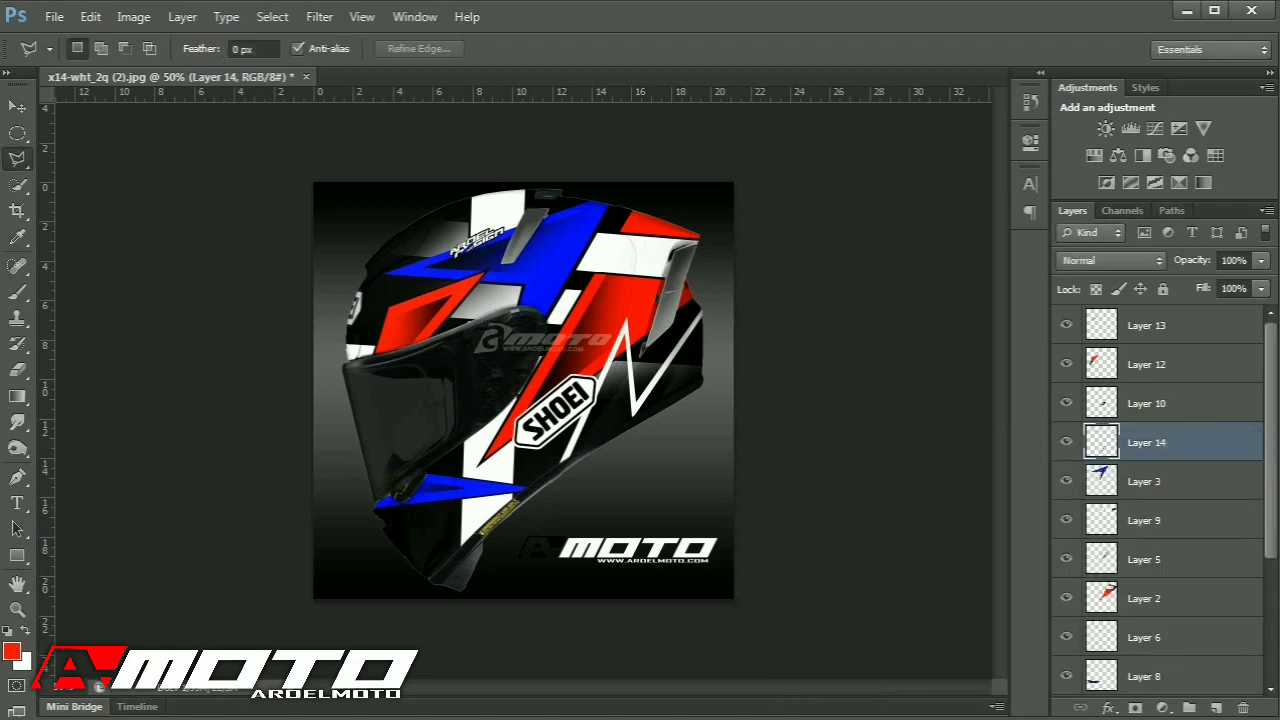
Duplicate the rear stripe's layer, apply a 15 px Field Blur to the copy as a glow, and merge it down into Layer 14.
key(ctrl+j)
click(319, 17)
mouse_move(340, 214)
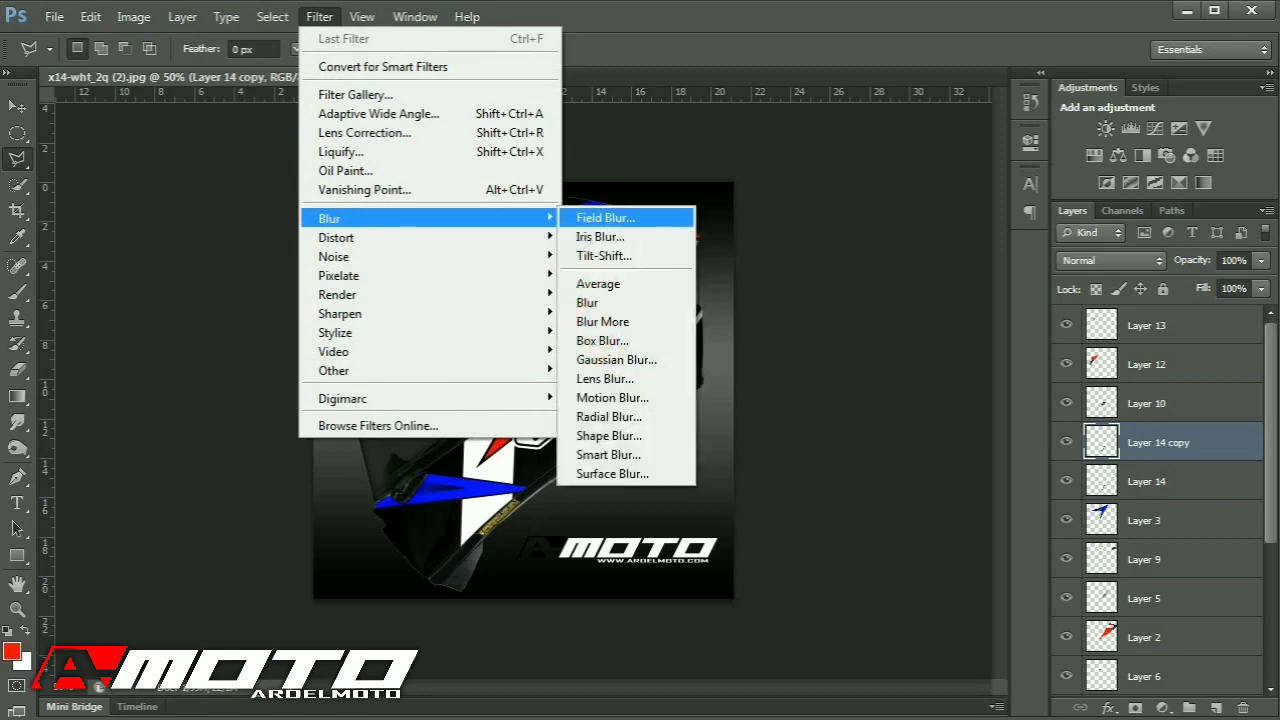
click(595, 214)
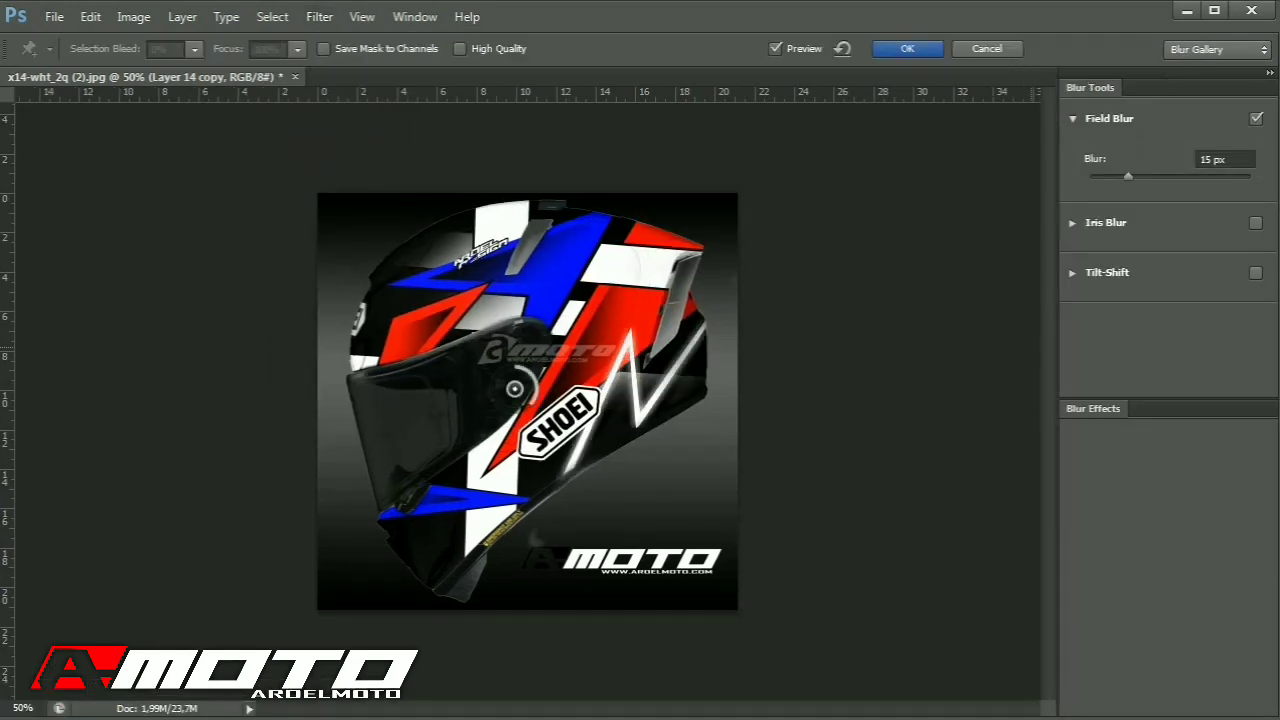
key(Return)
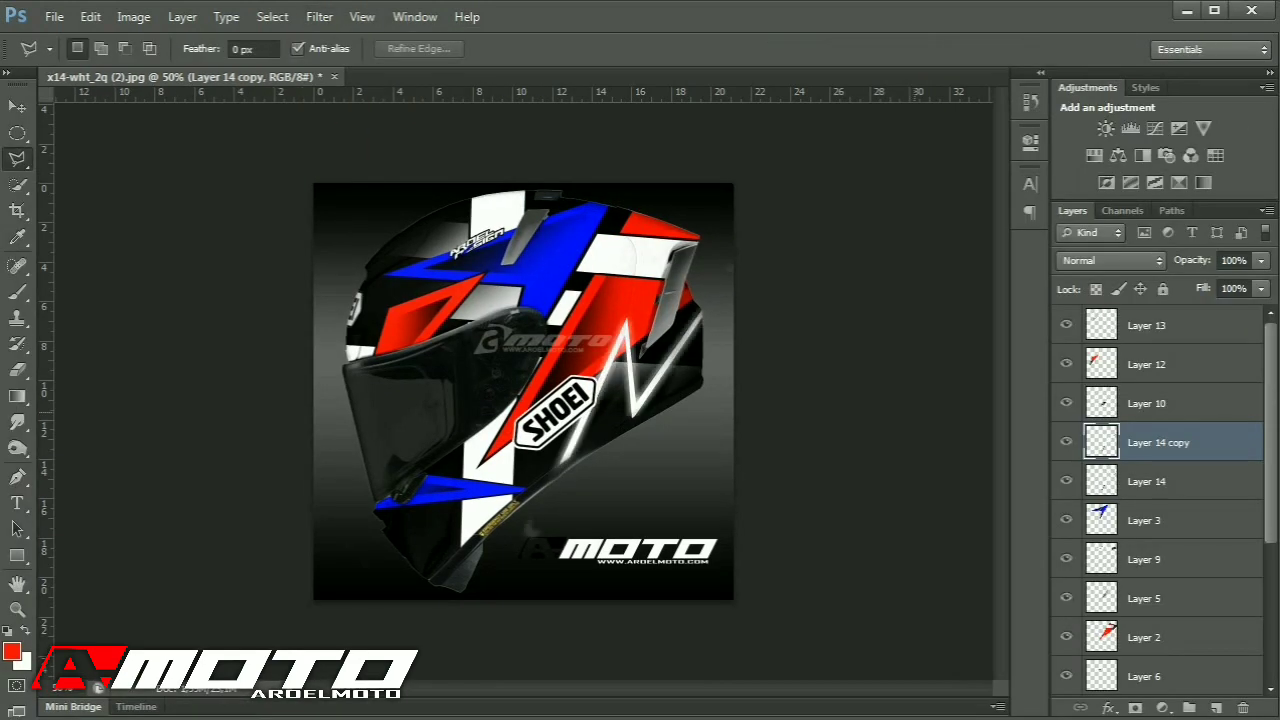
key(ctrl+plus)
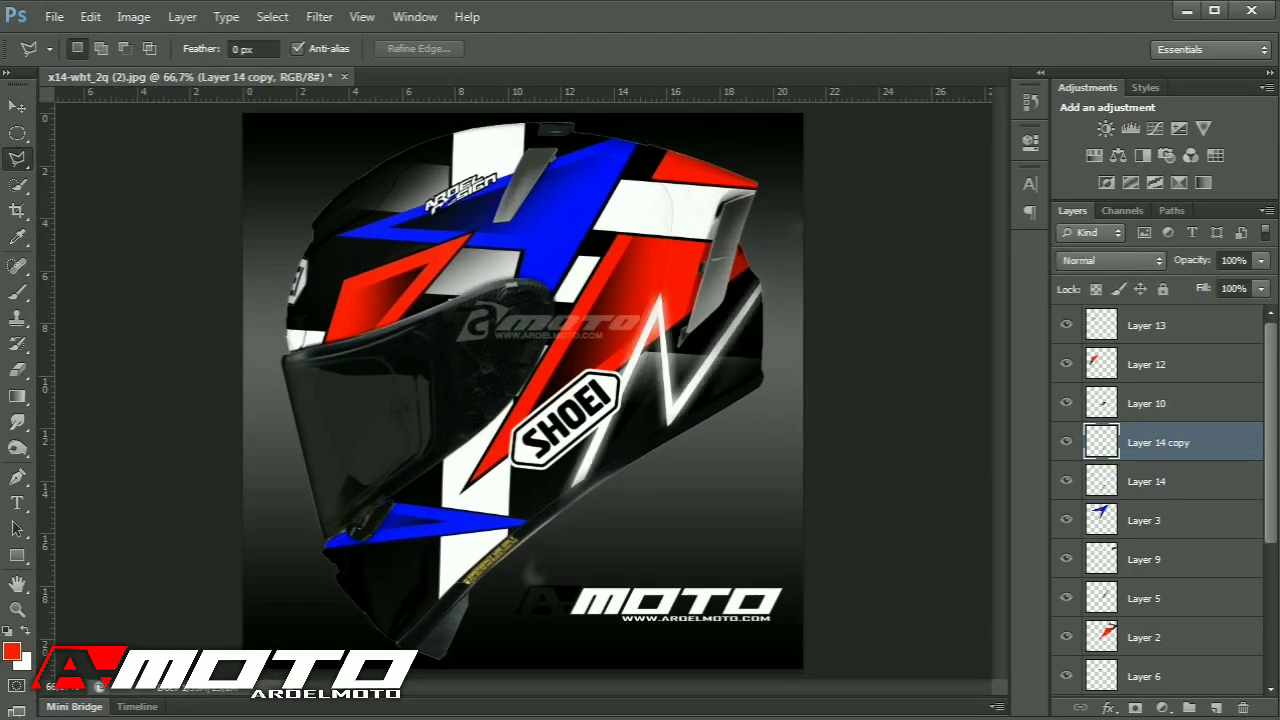
key(ctrl+e)
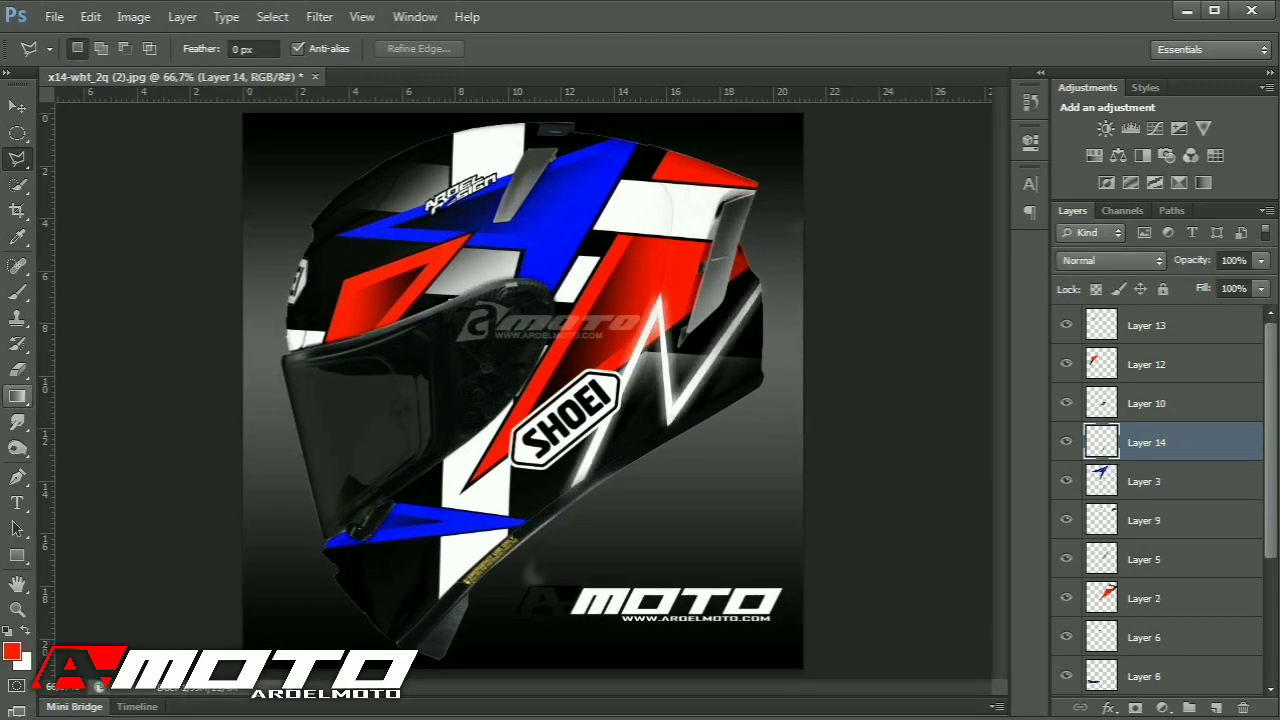
Erase the stray glow beyond the rear stripe's lower end with a soft 370 px Eraser brush.
click(17, 370)
right_click(621, 572)
click(655, 708)
click(599, 585)
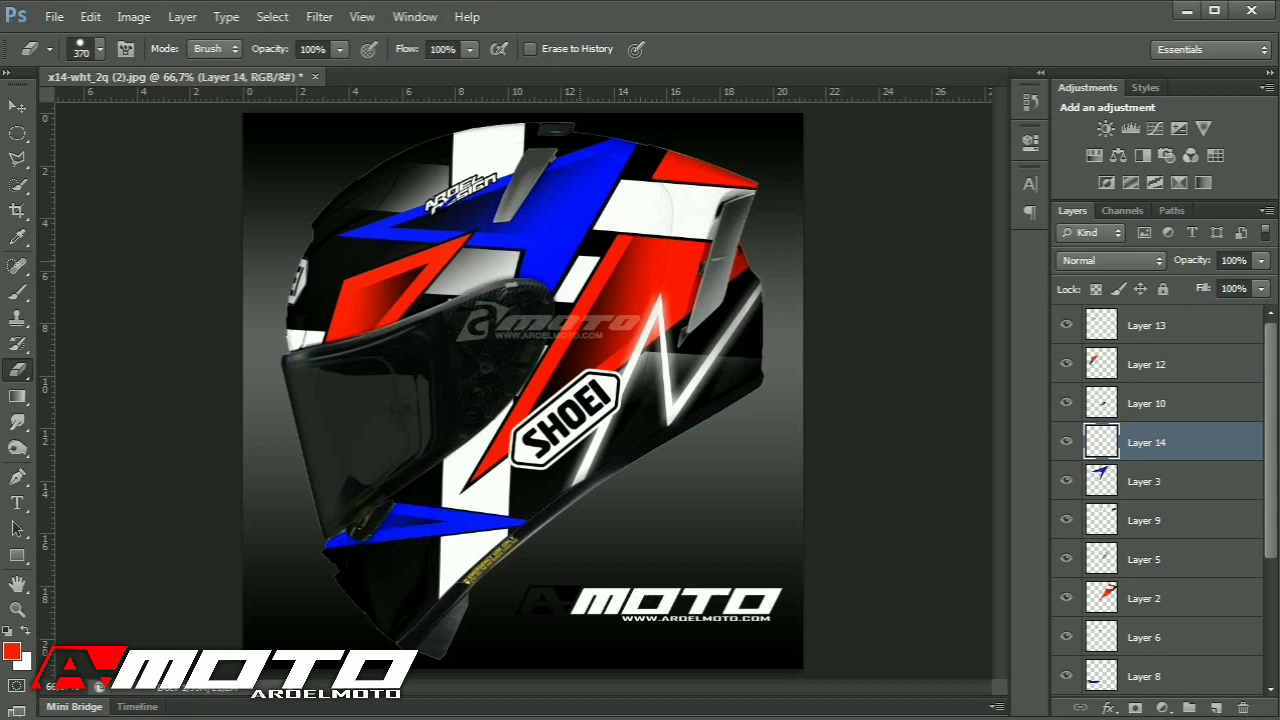
Outline a thin zigzag stripe across the helmet's forehead, running down to the front edge above the visor.
key(l)
click(404, 140)
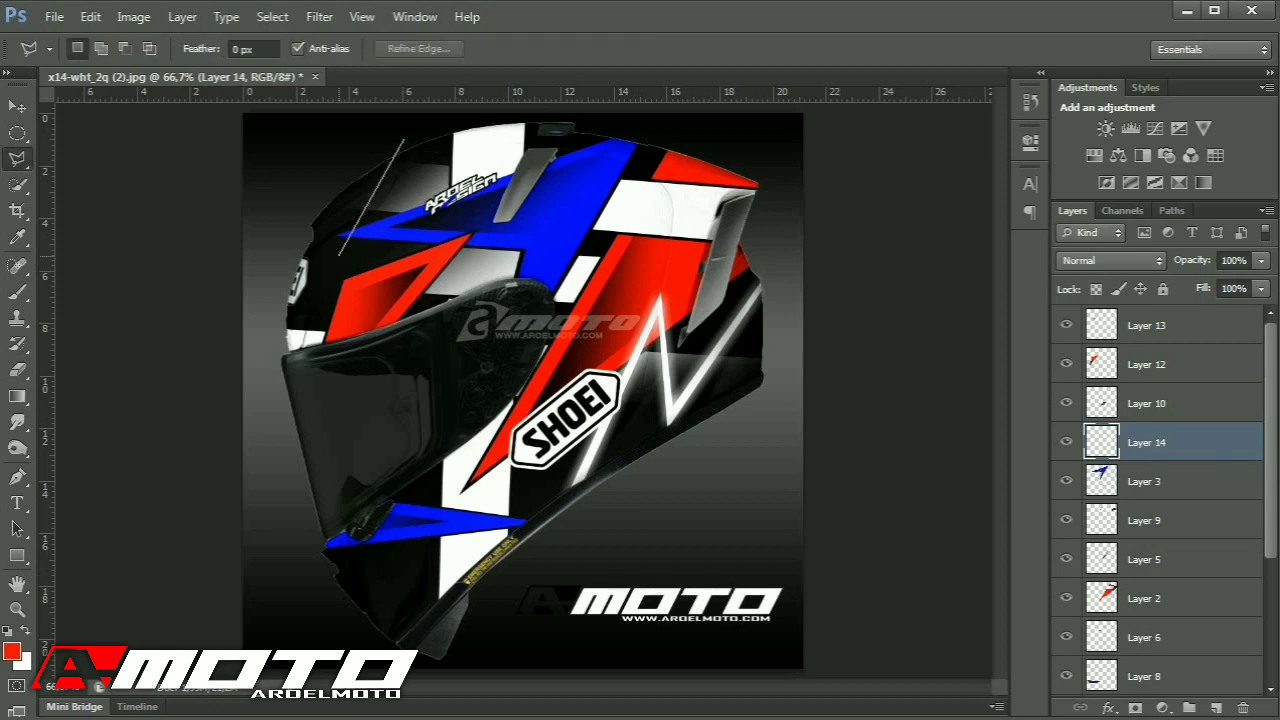
click(328, 258)
click(480, 272)
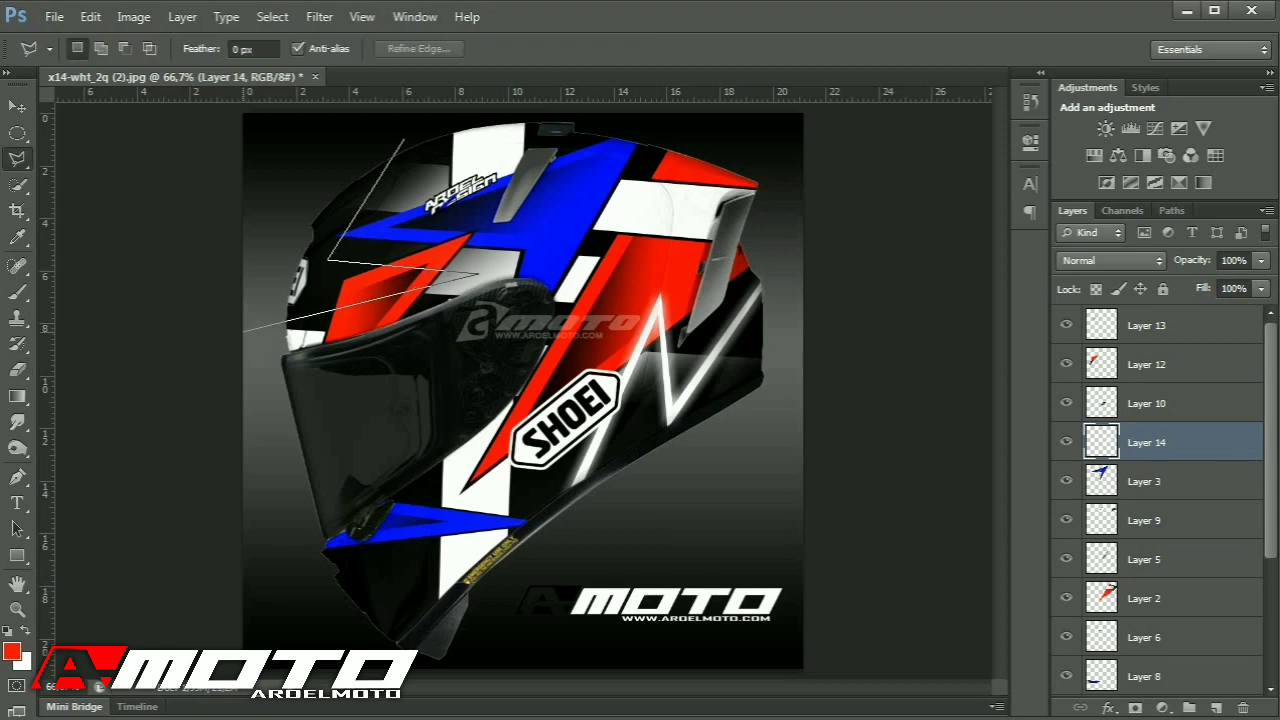
click(243, 346)
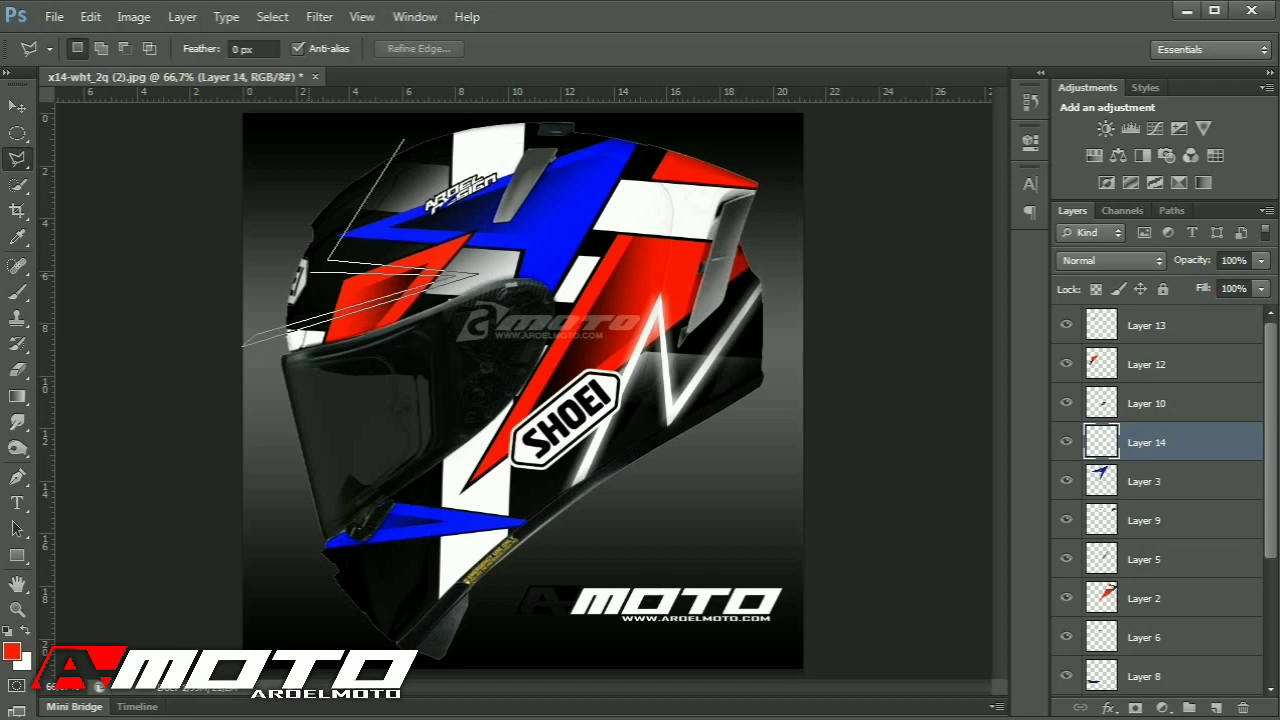
click(404, 140)
scroll(1160, 500, down, 3)
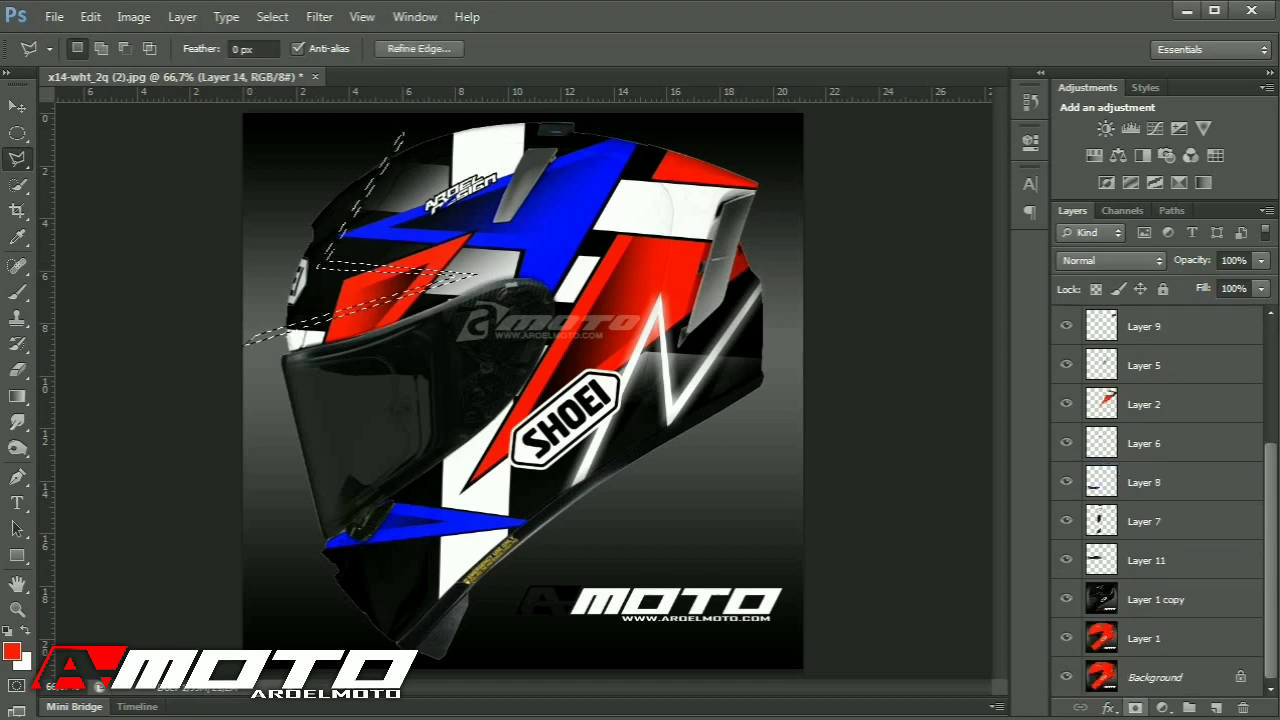
click(1135, 707)
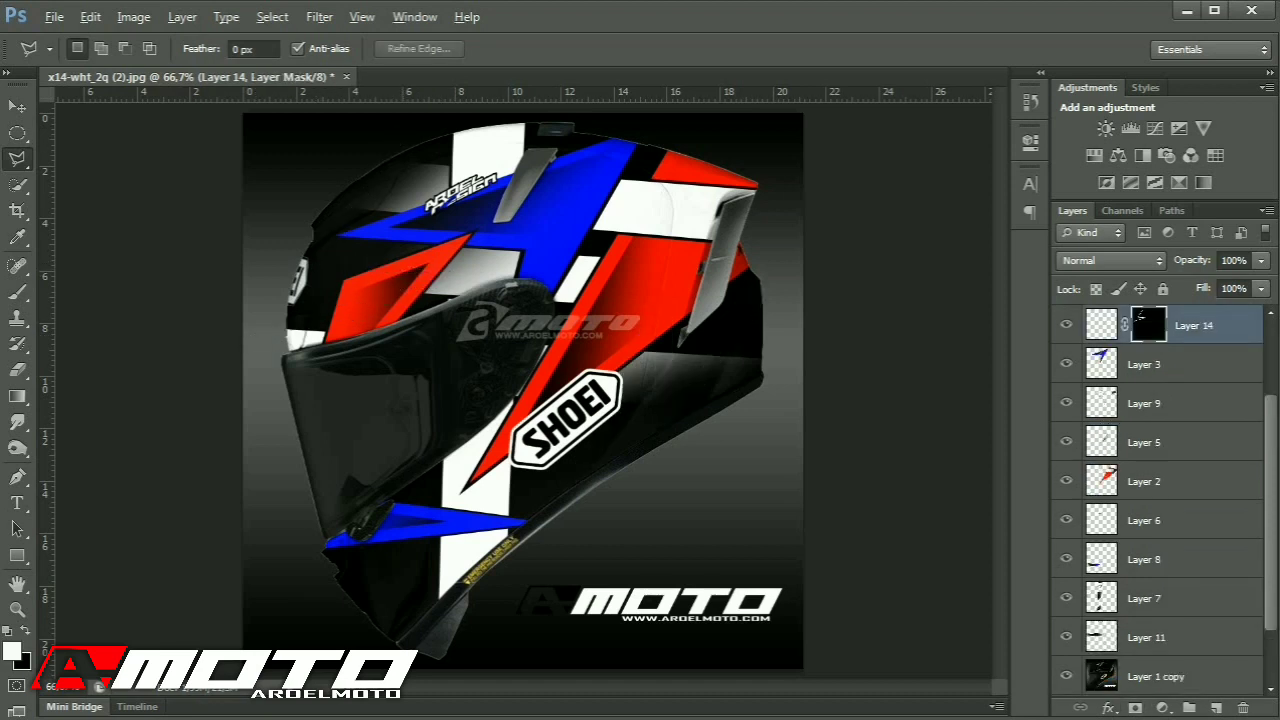
key(ctrl+z)
Copy the outlined area of Layer 1 to a new layer and move it to the top of the layer stack.
scroll(1160, 500, down, 3)
click(1155, 677)
click(1216, 708)
key(alt+Delete)
key(ctrl+d)
drag(1147, 677, 1147, 308)
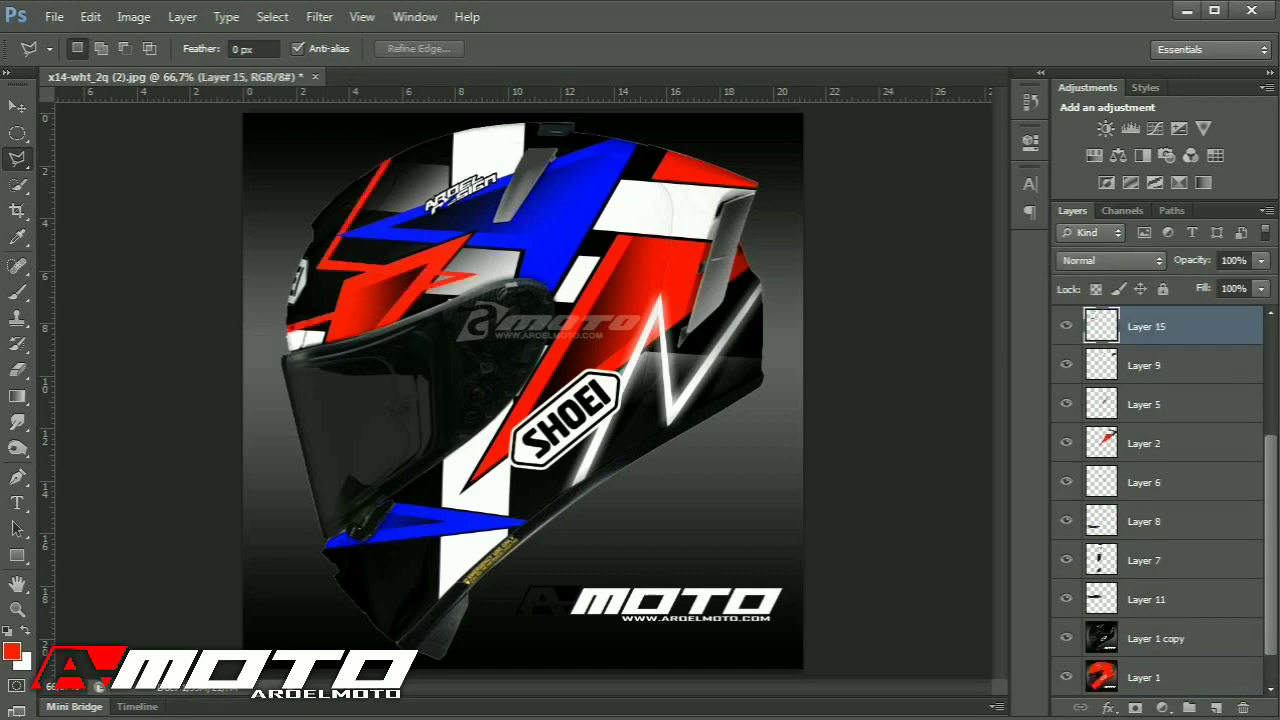
scroll(1147, 500, up, 3)
drag(1147, 520, 1147, 308)
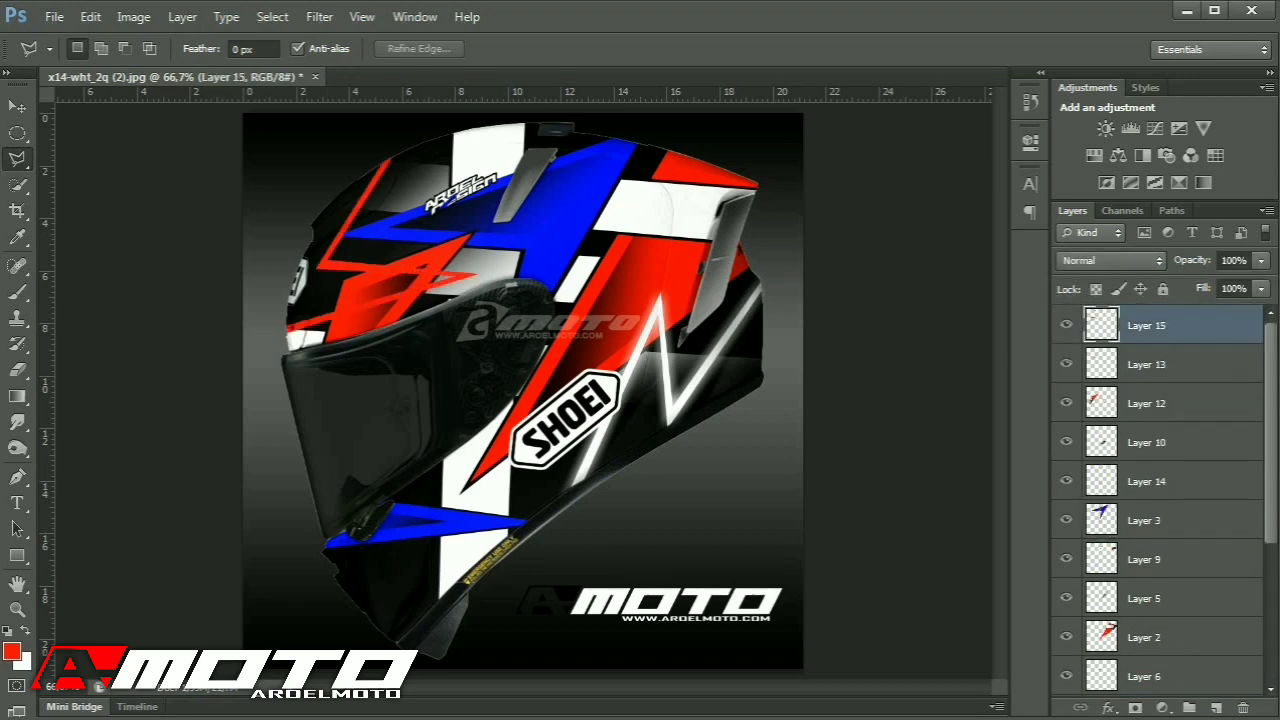
Turn the front zigzag stripe on Layer 15 white by raising the lightness of its Reds to the maximum.
key(ctrl+u)
click(885, 522)
click(850, 556)
drag(988, 675, 1088, 675)
click(1228, 481)
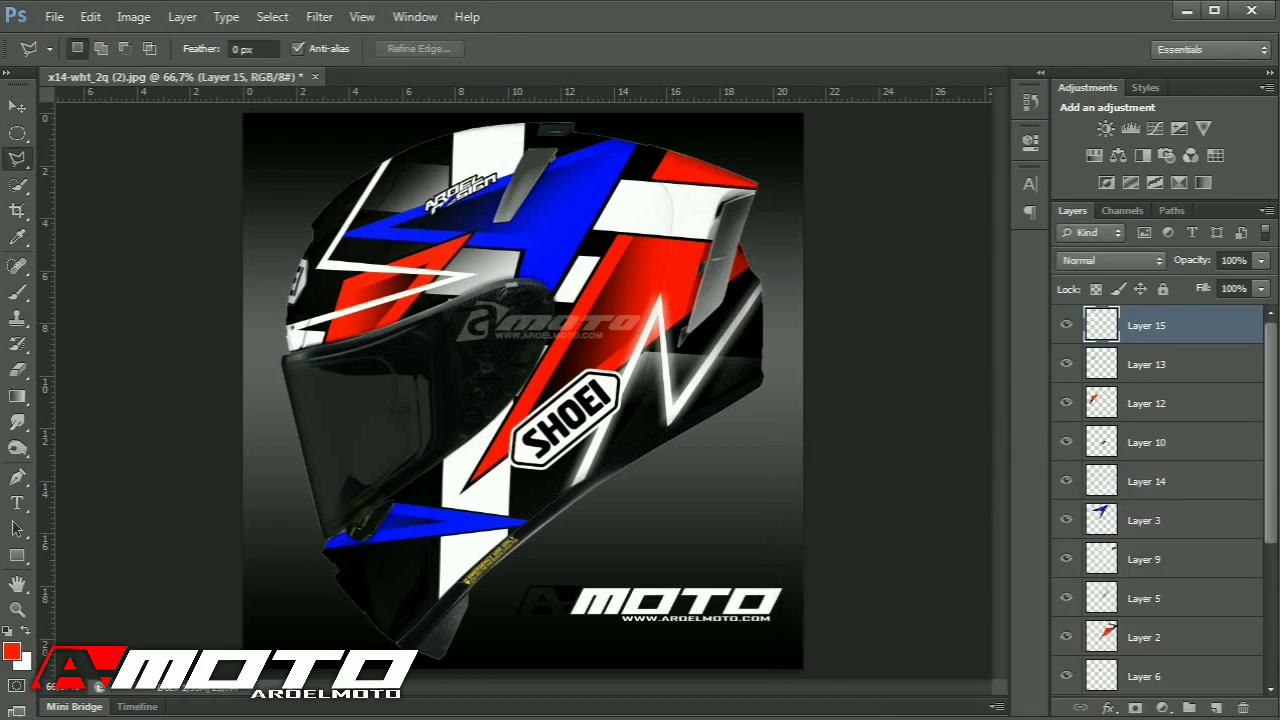
Duplicate the front stripe's layer and apply a Field Blur to the copy for a glow.
key(ctrl+j)
click(319, 17)
mouse_move(330, 217)
click(600, 217)
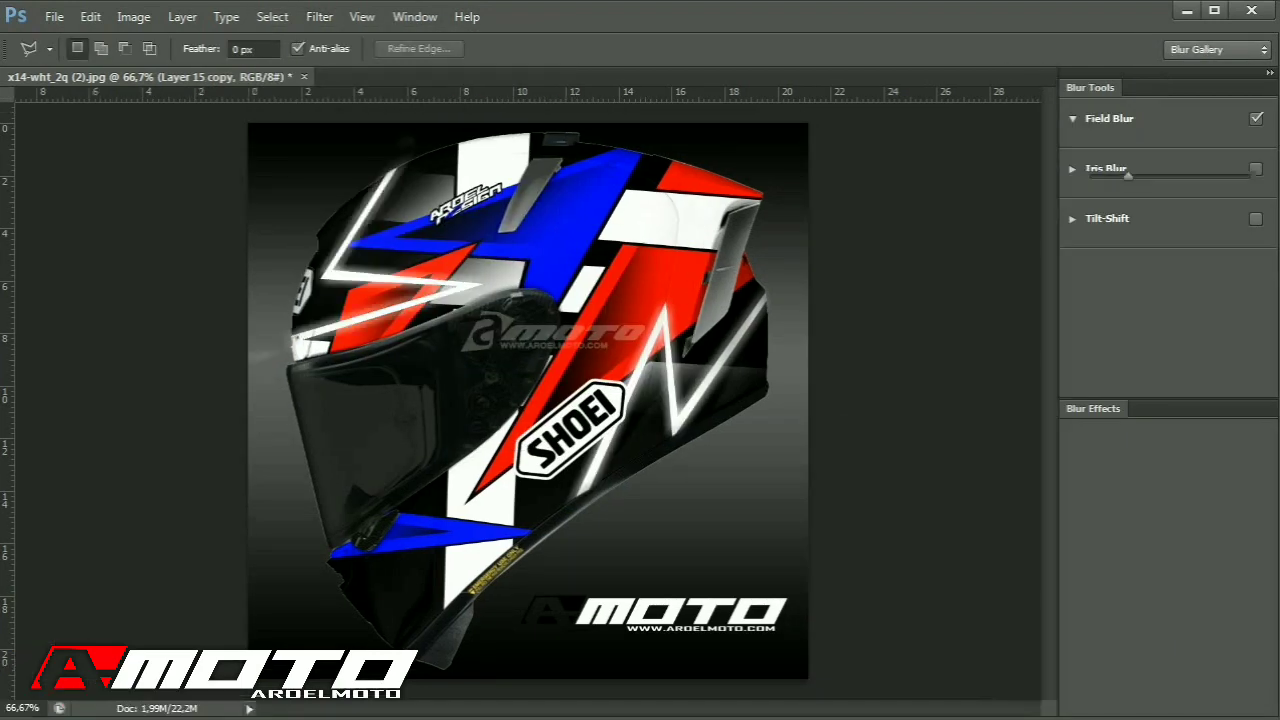
click(908, 49)
Erase the glow spilling outside the helmet's front edge and merge the blurred copy down into Layer 15.
key(e)
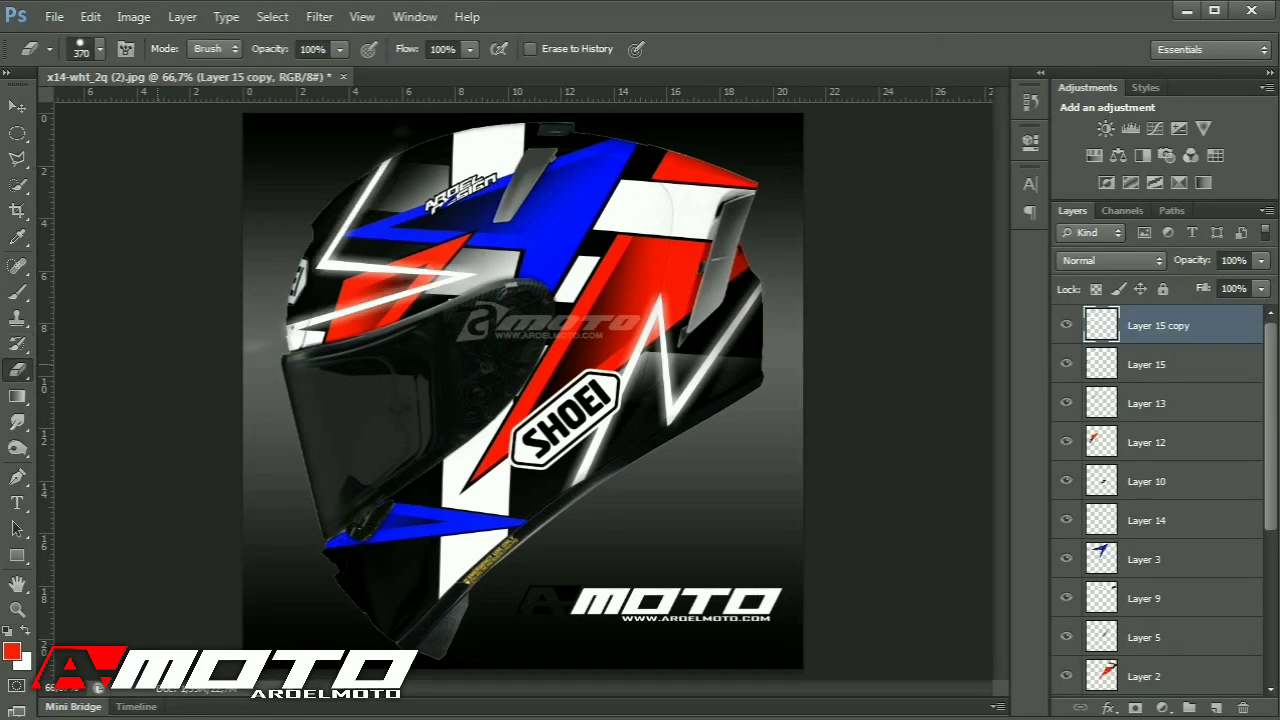
key(ctrl+minus)
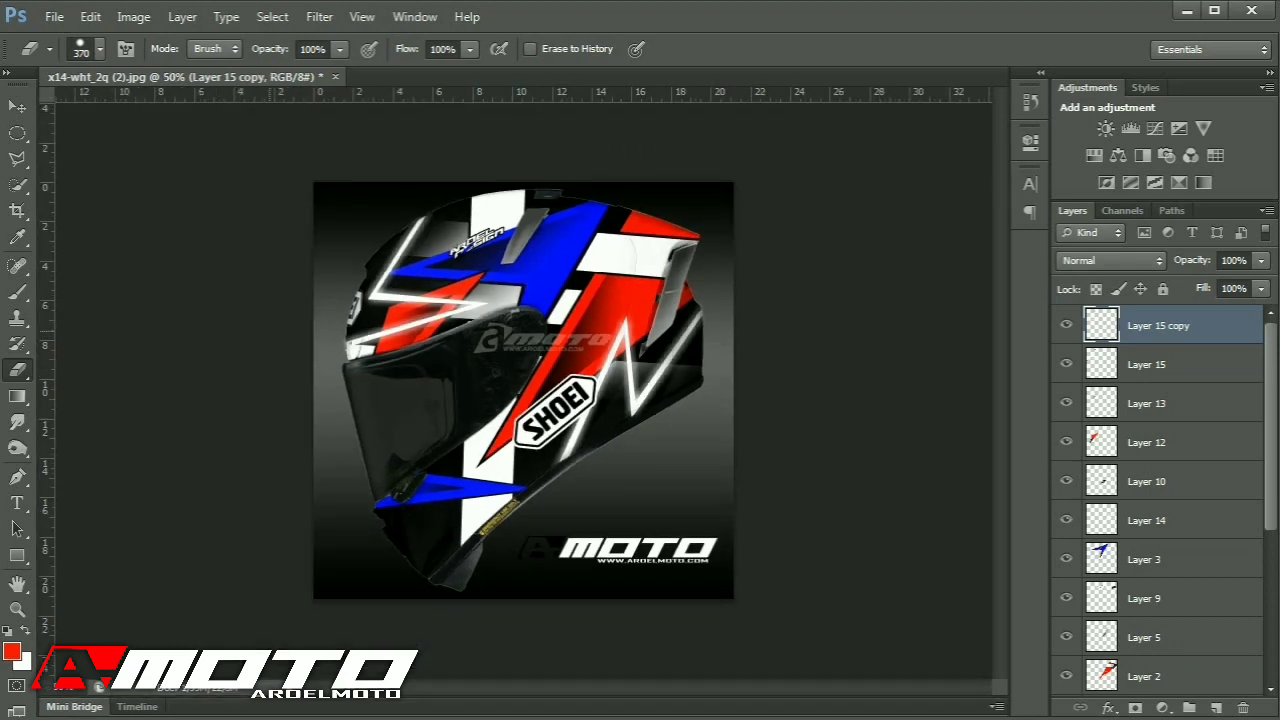
key(ctrl+e)
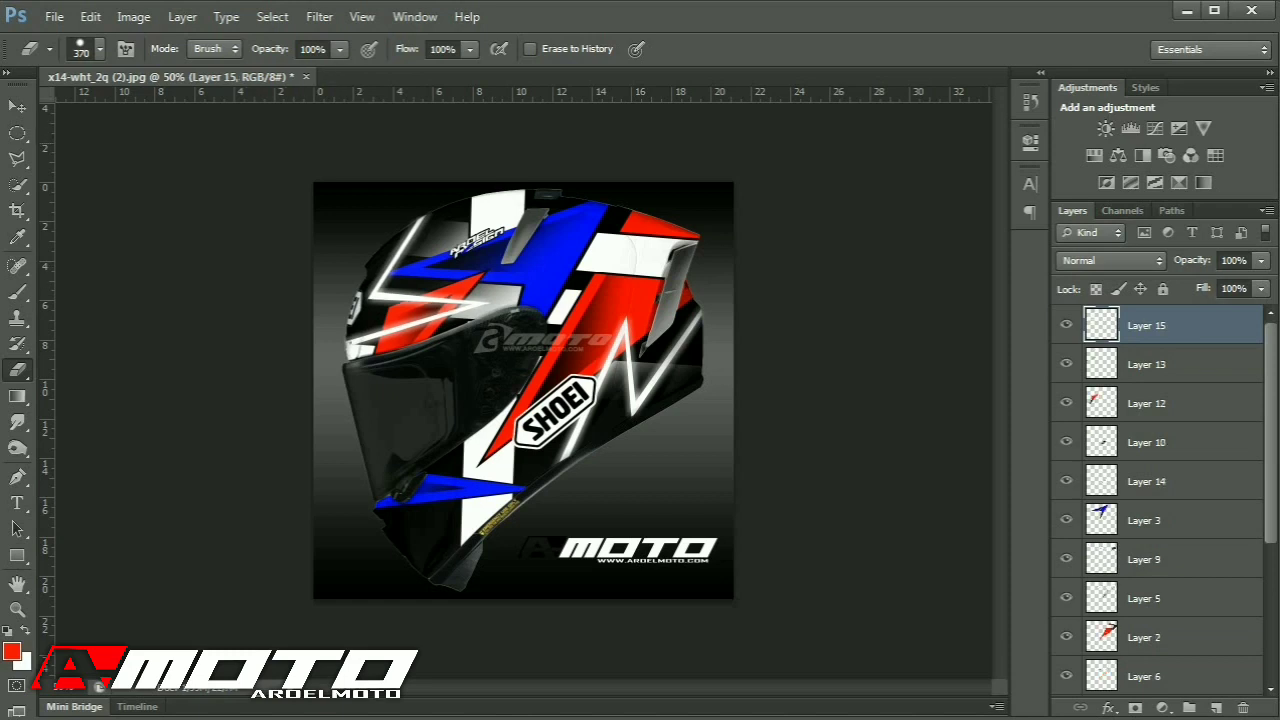
Outline a thin slanted stripe across the chin bar, from the visor's lower edge down to the helmet's bottom rim.
key(l)
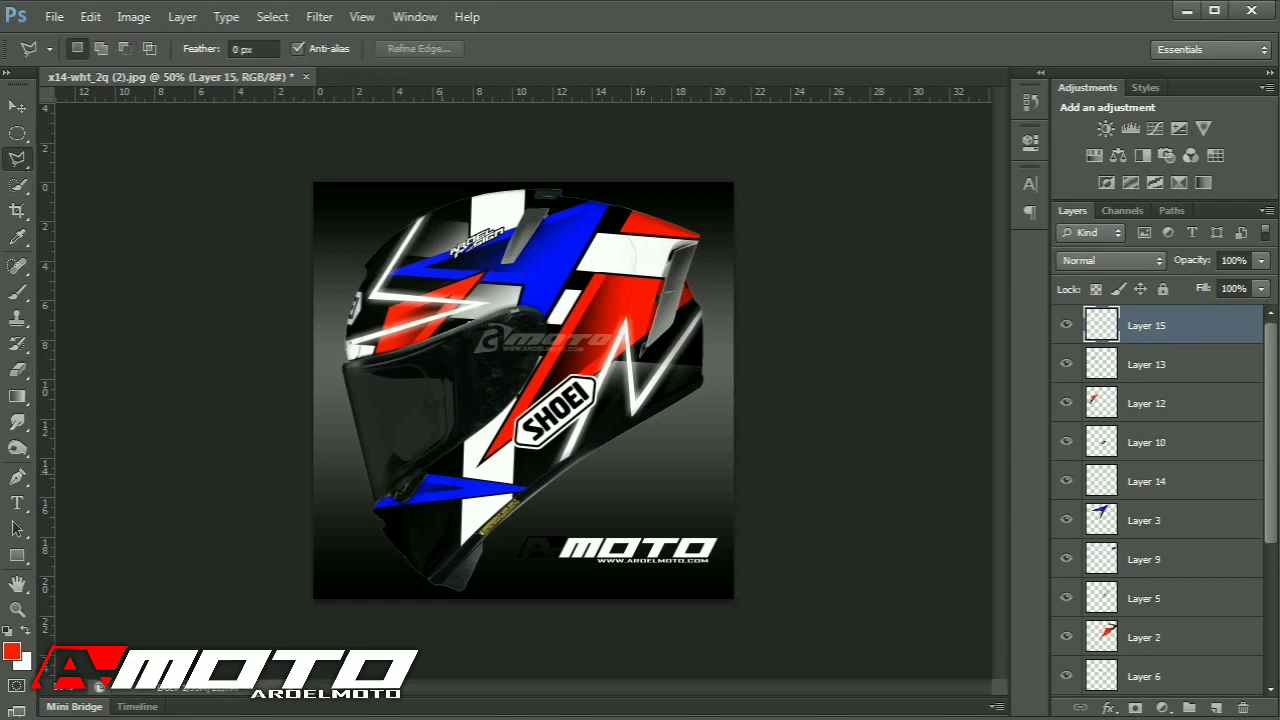
click(472, 418)
click(421, 556)
click(470, 418)
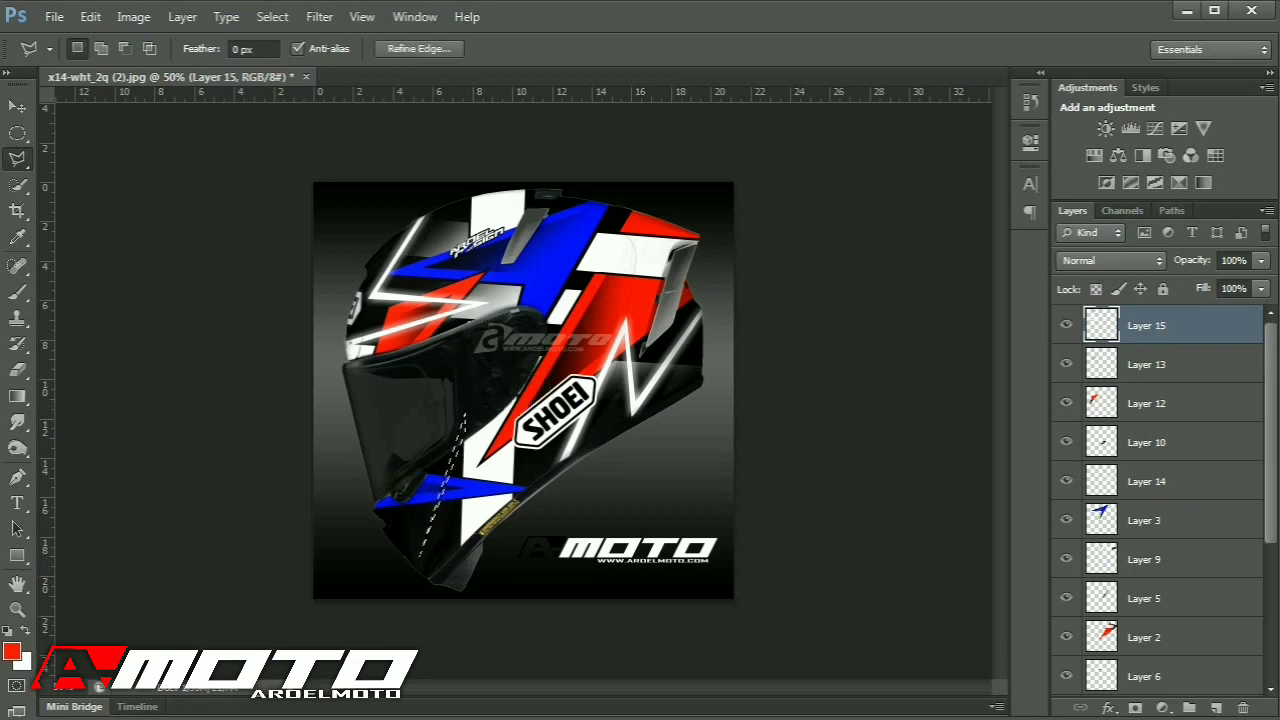
Copy the outlined chin area of Layer 1 to a new layer and place it directly beneath Layer 9.
scroll(1150, 600, down, 5)
click(1150, 638)
key(ctrl+j)
drag(1146, 638, 1146, 347)
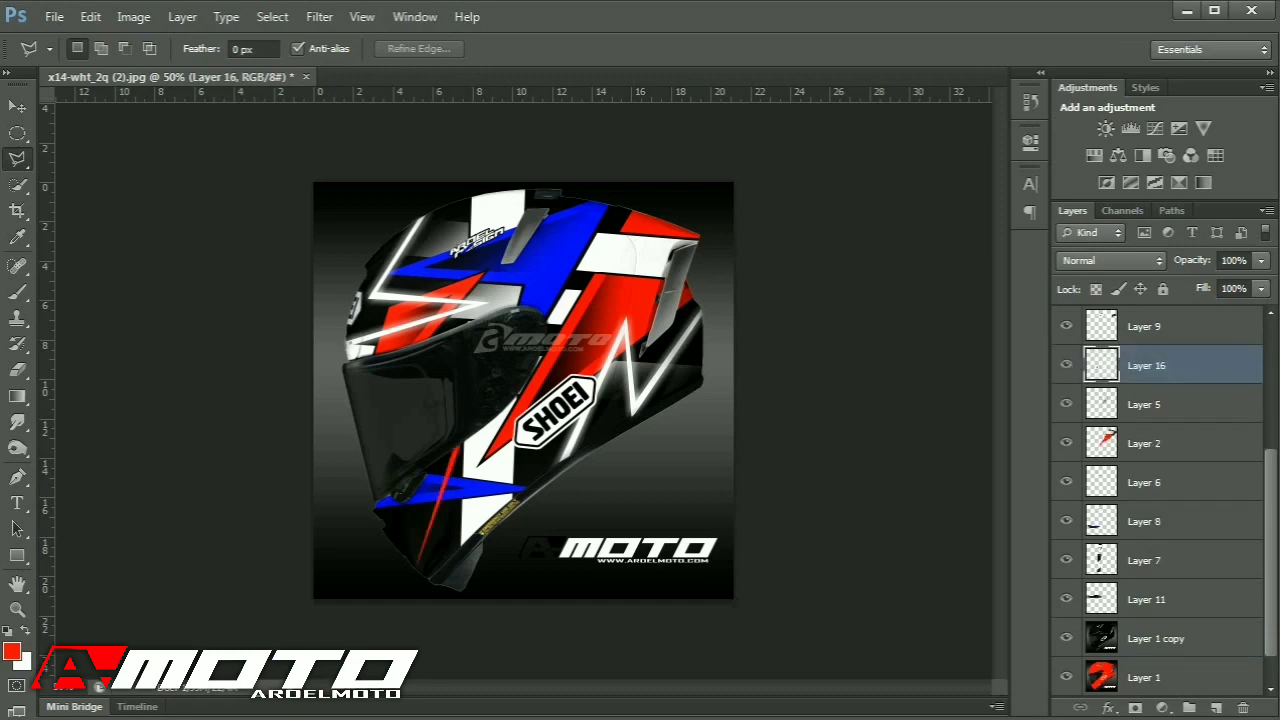
Turn the chin stripe on Layer 16 white by raising the lightness of its Reds to the maximum.
key(ctrl+u)
click(885, 522)
click(860, 558)
drag(988, 675, 1088, 675)
key(Return)
Duplicate the chin stripe's layer, apply a 15 px Field Blur to the copy, and merge it down into Layer 16.
key(ctrl+j)
click(319, 17)
mouse_move(429, 214)
click(600, 214)
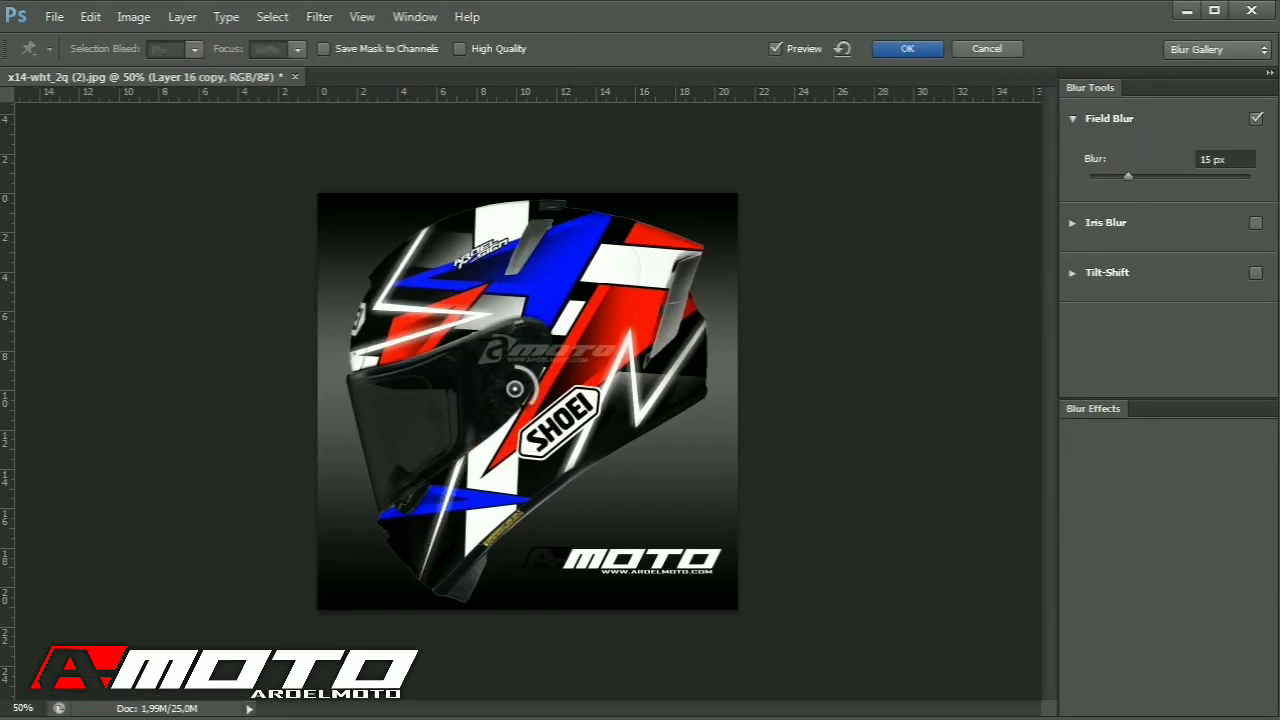
key(Return)
key(e)
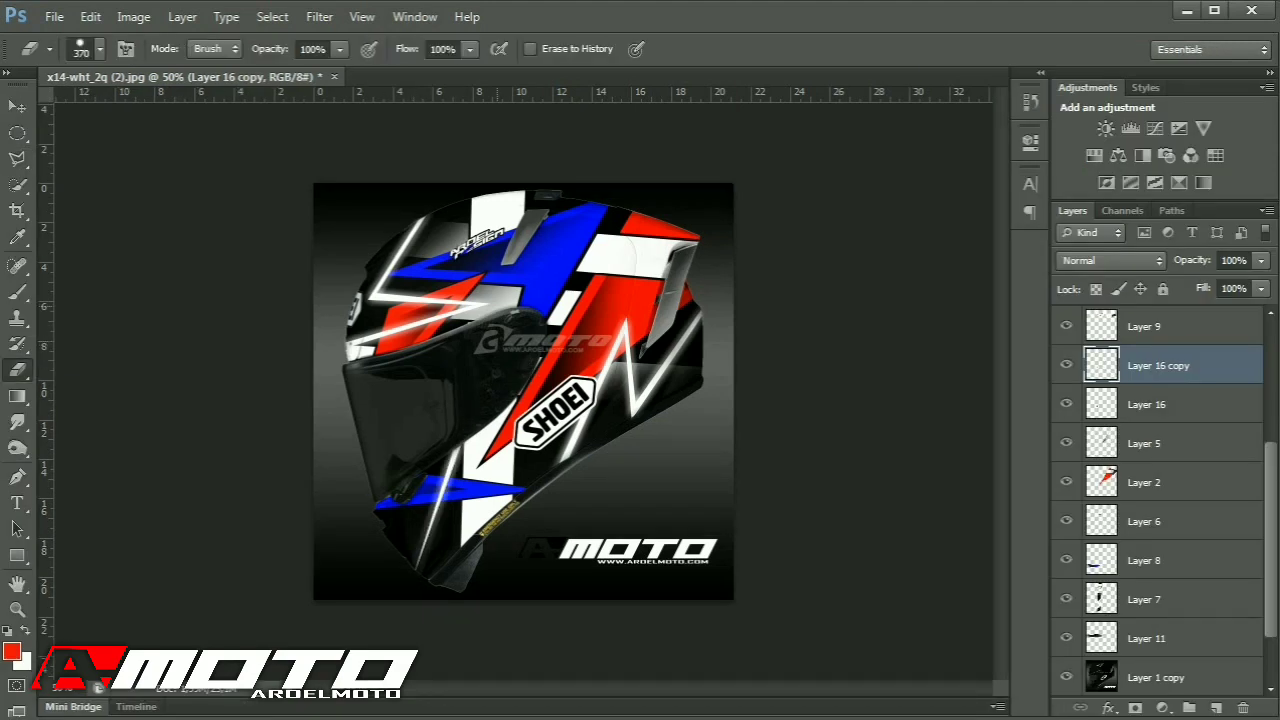
key(ctrl+e)
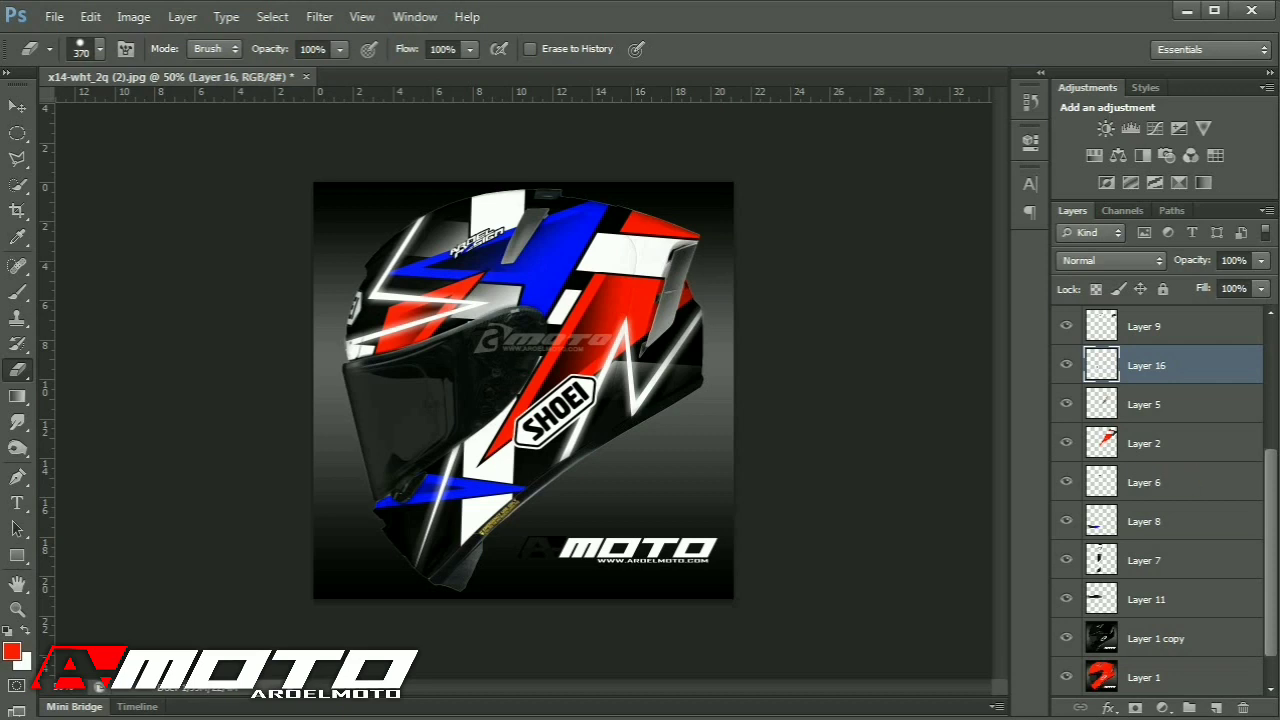
key(l)
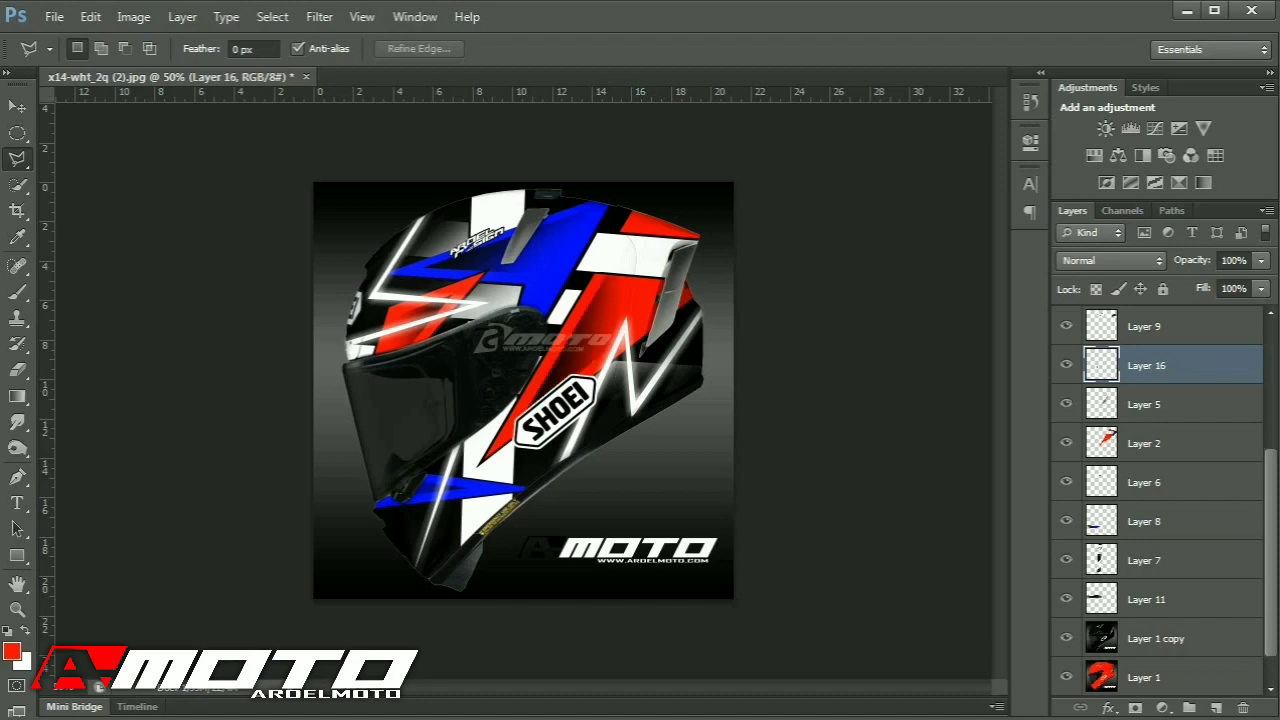
Save the layered design in Photoshop format as "x14-wht_2q vv" in the x4 folder.
click(54, 17)
click(86, 257)
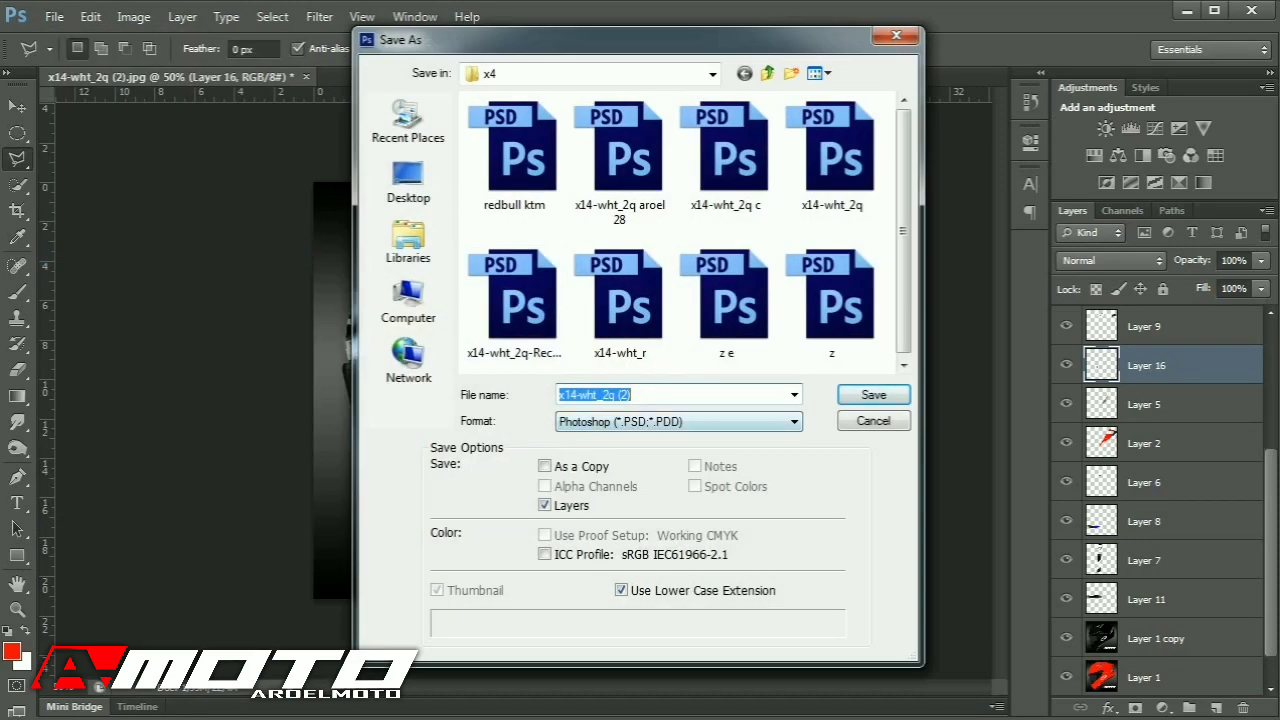
click(680, 422)
key(BackSpace)
key(BackSpace)
key(BackSpace)
text(vv)
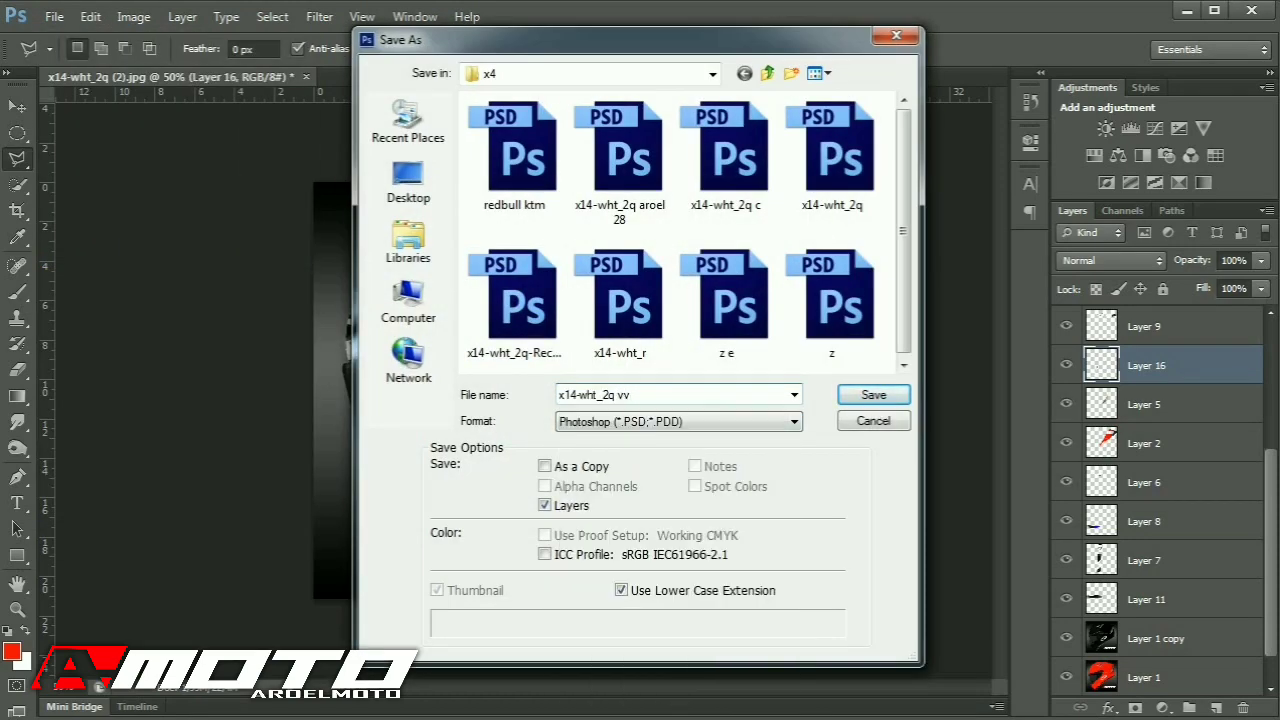
key(Return)
key(Return)
Select Layer 7, which holds the white band beside the Shoei logo.
key(v)
right_click(495, 461)
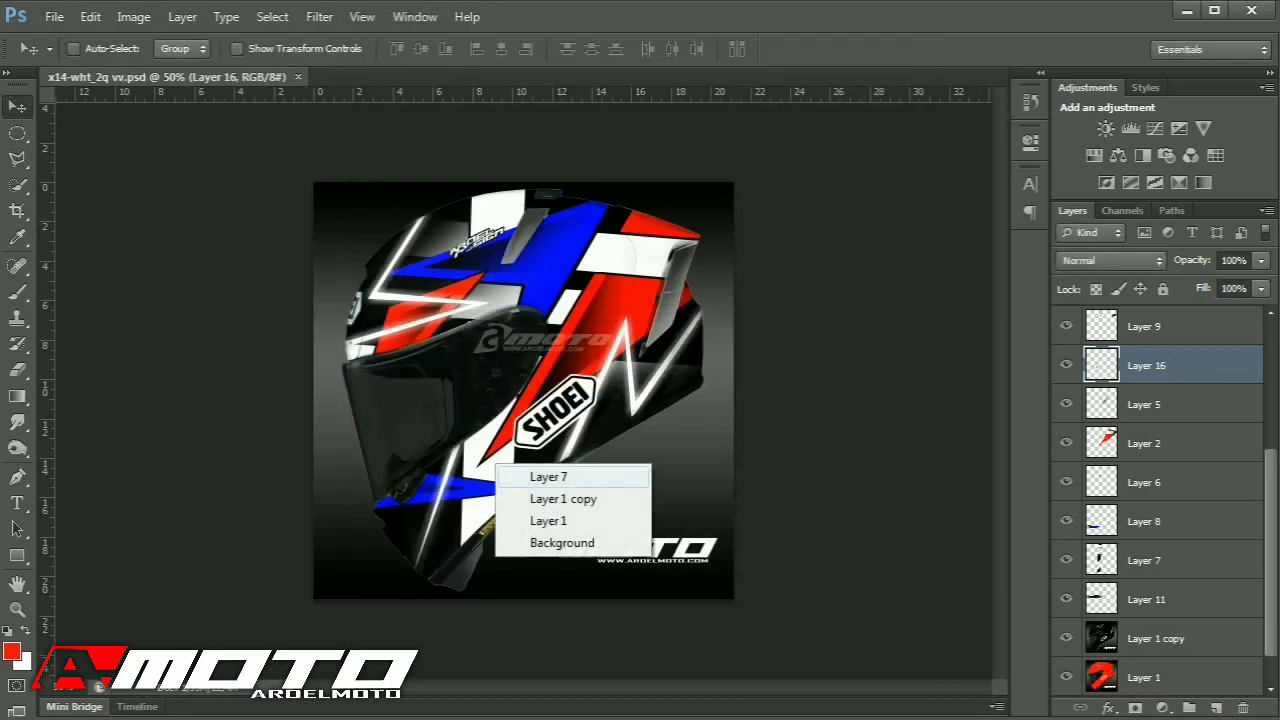
click(535, 474)
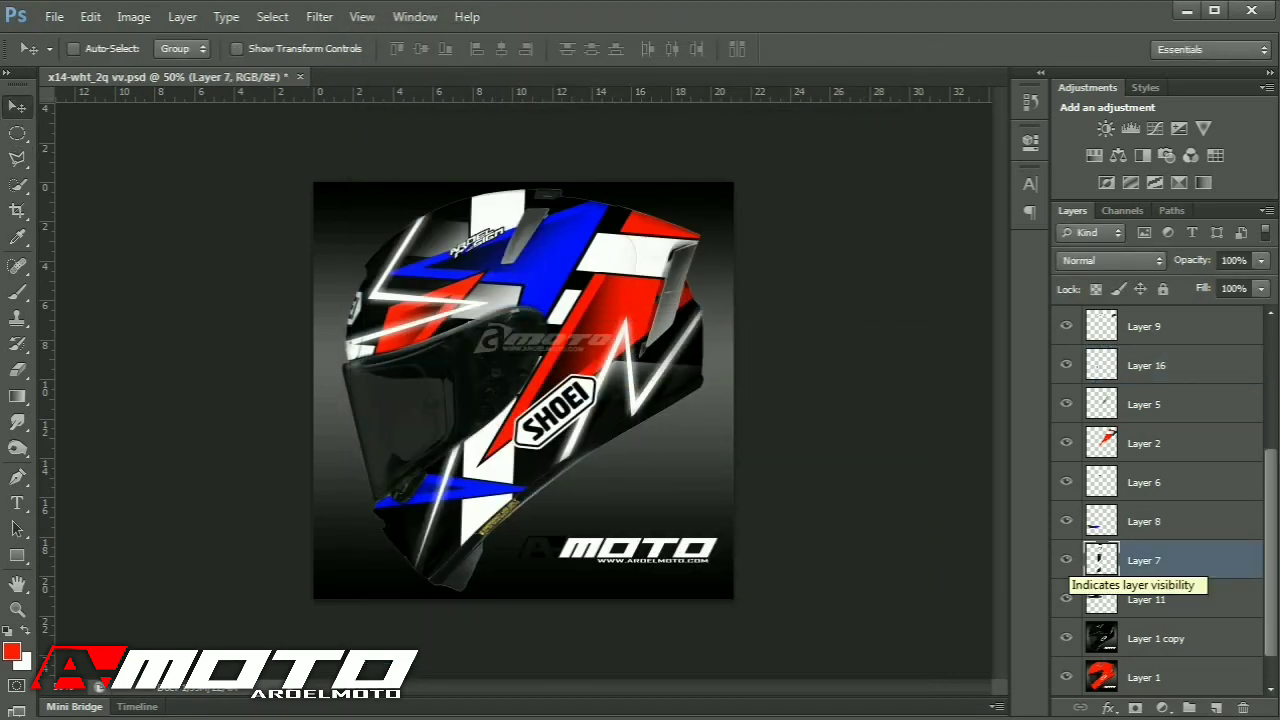
key(ctrl+l)
mouse_move(773, 699)
mouse_down()
mouse_move(825, 699)
mouse_move(772, 699)
mouse_up()
click(1099, 537)
key(ctrl+u)
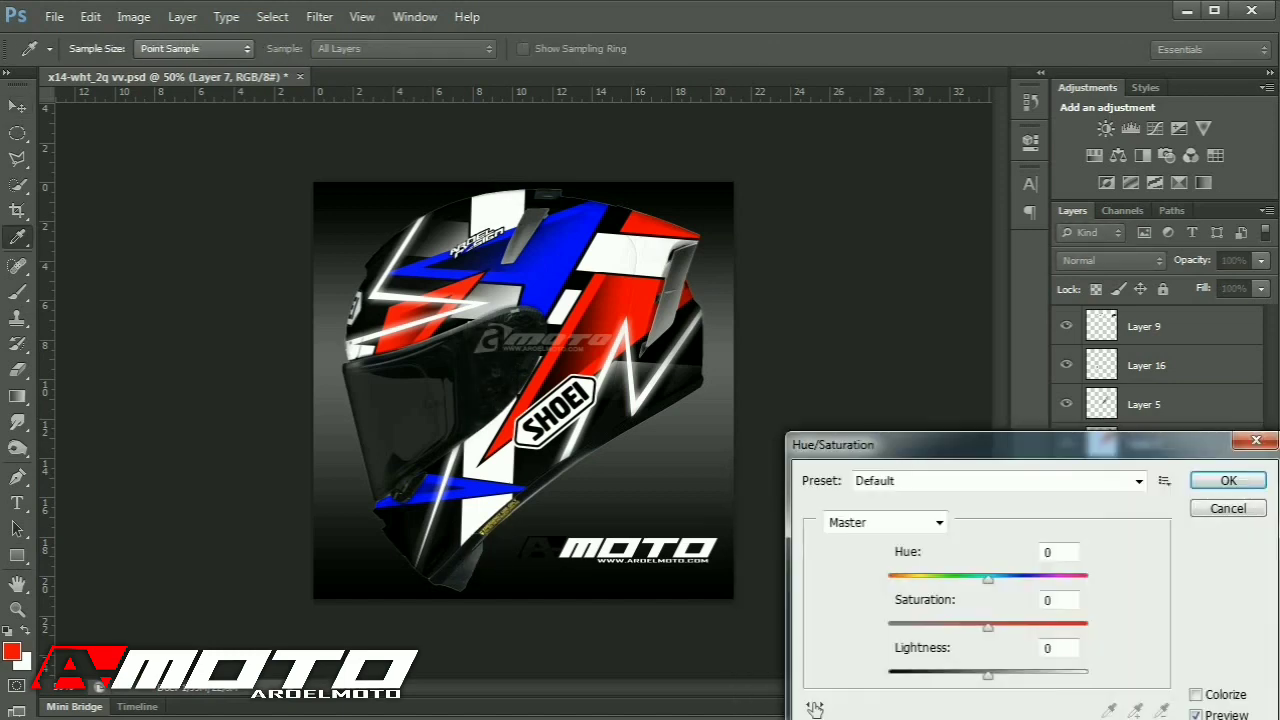
drag(988, 675, 914, 675)
click(1228, 508)
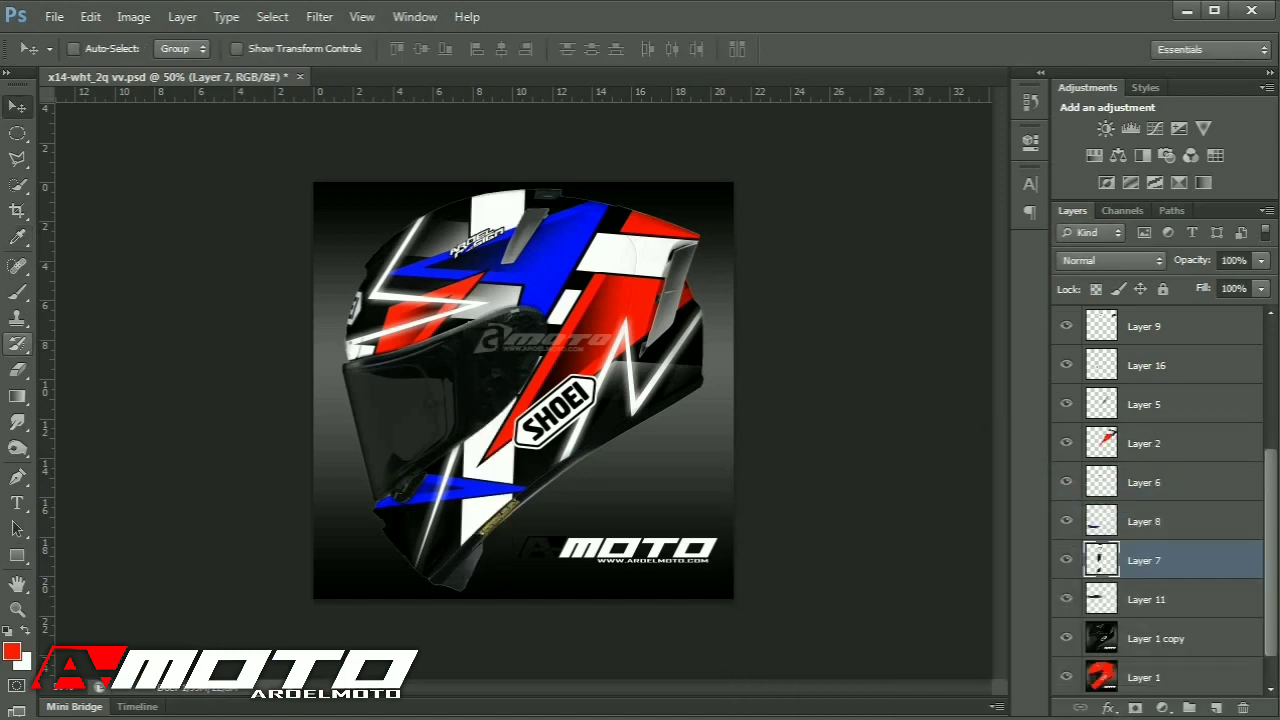
Duplicate Layer 16 with the chin stripe and fade the white band on Layer 7 using the soft 370 px Eraser.
click(17, 370)
ctrl+click(634, 433)
right_click(633, 434)
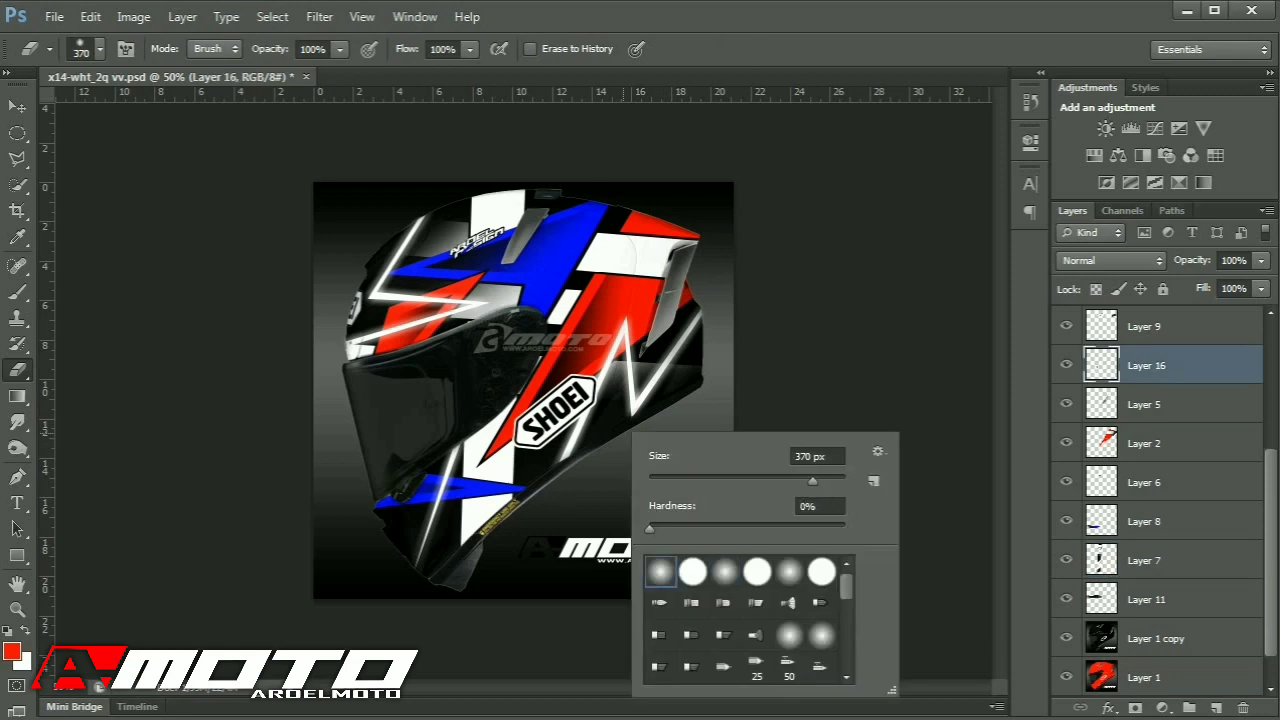
key(Escape)
click(1140, 562)
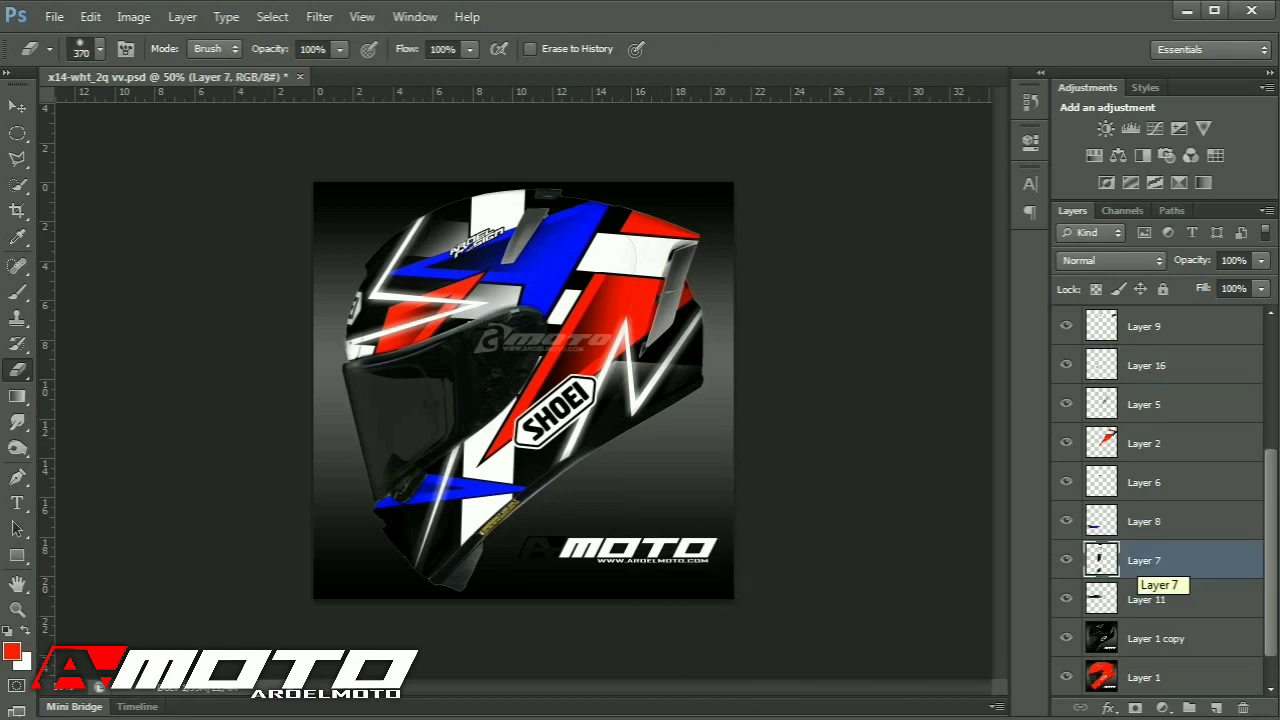
click(1147, 366)
key(ctrl+j)
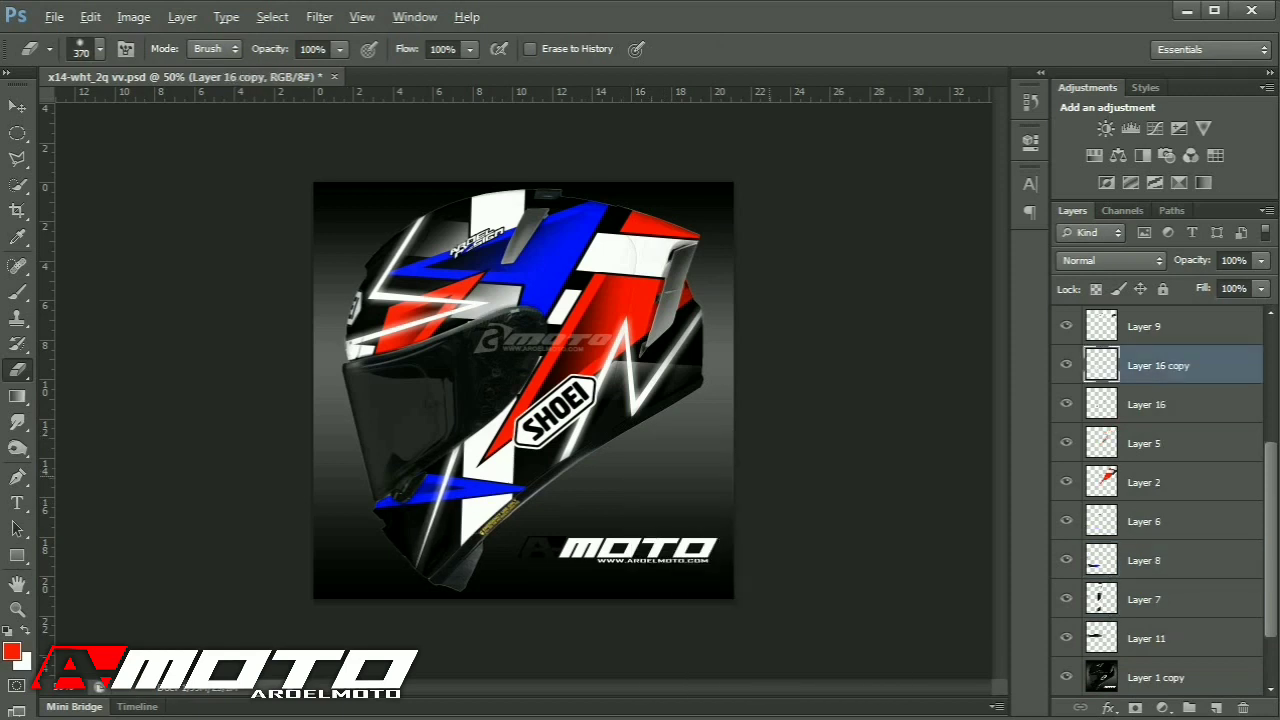
click(1144, 599)
mouse_move(556, 464)
mouse_down()
mouse_move(562, 492)
mouse_move(575, 430)
mouse_up()
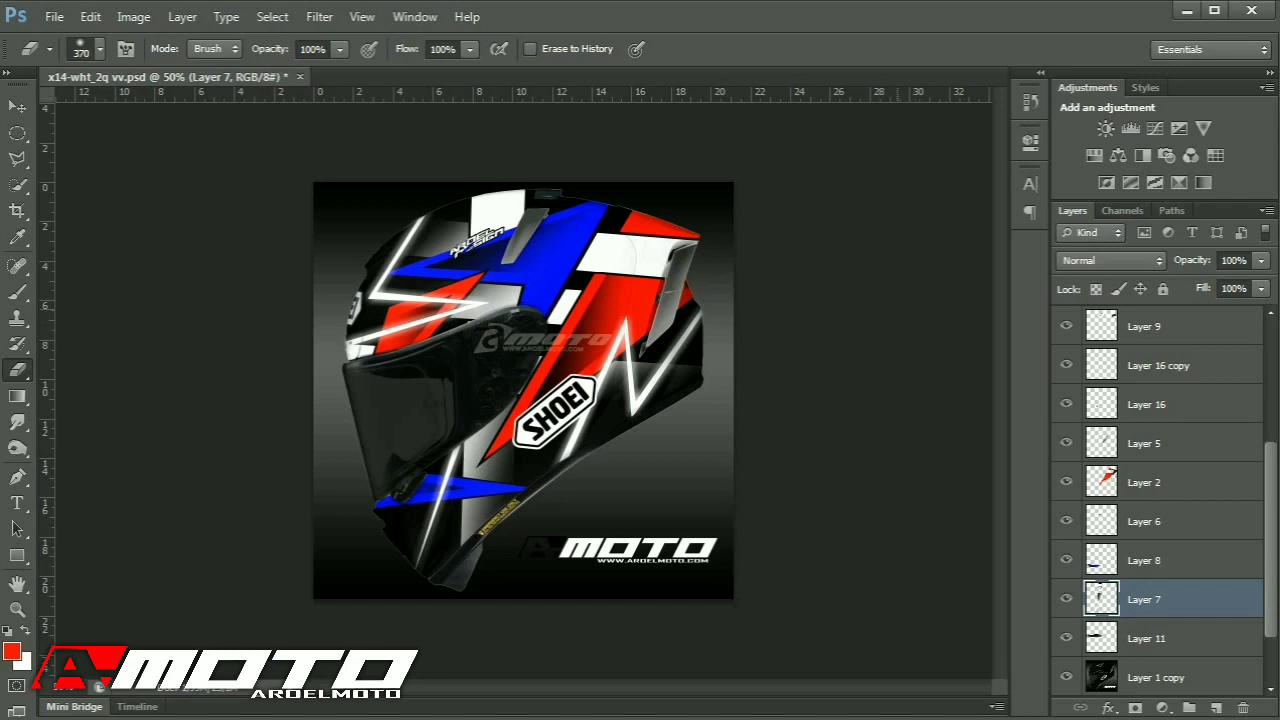
Outline a sharp zigzag stripe across the blue and red shapes at the helmet's upper rear with the Polygonal Lasso.
key(l)
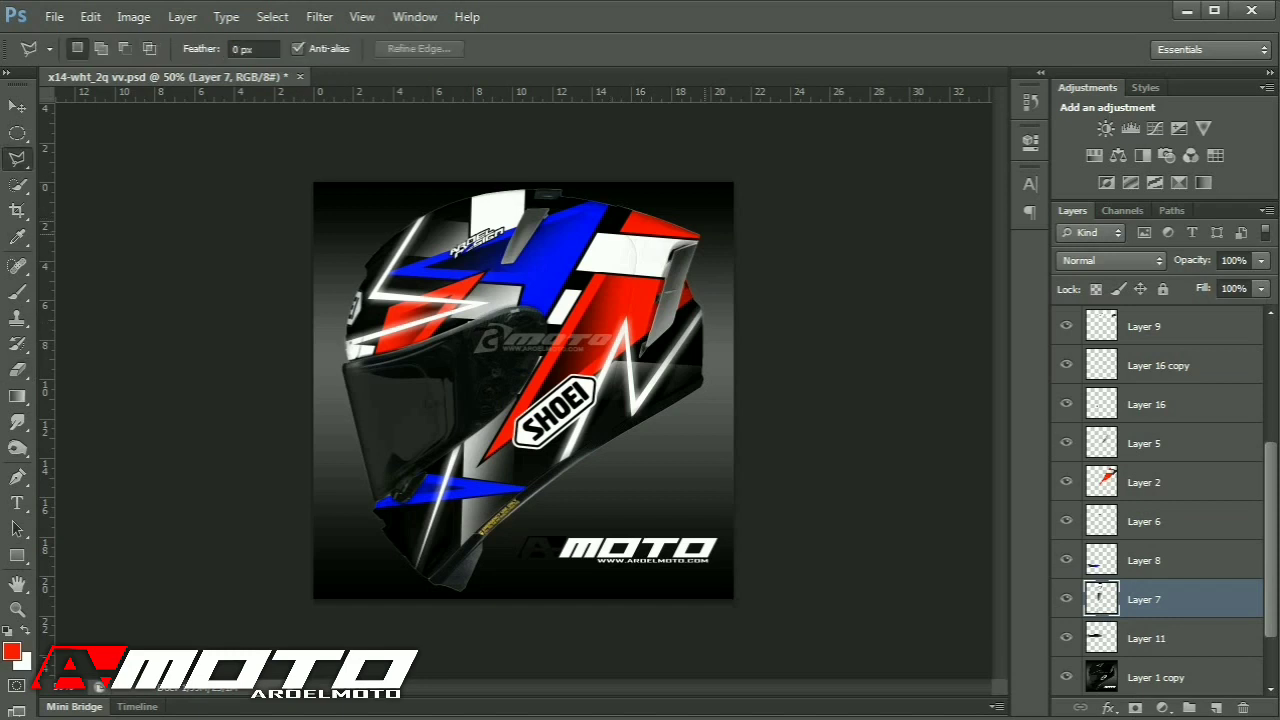
click(583, 181)
click(556, 237)
double_click(737, 207)
click(678, 195)
click(600, 191)
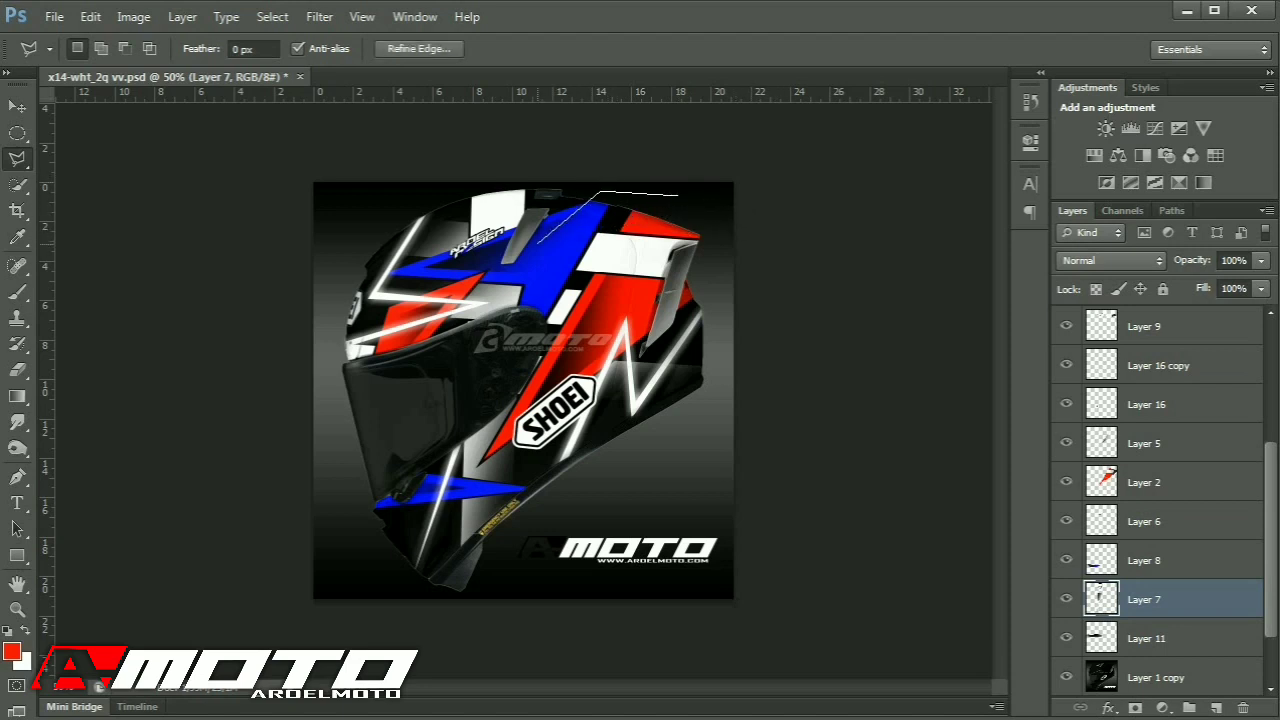
click(538, 243)
click(721, 215)
click(555, 236)
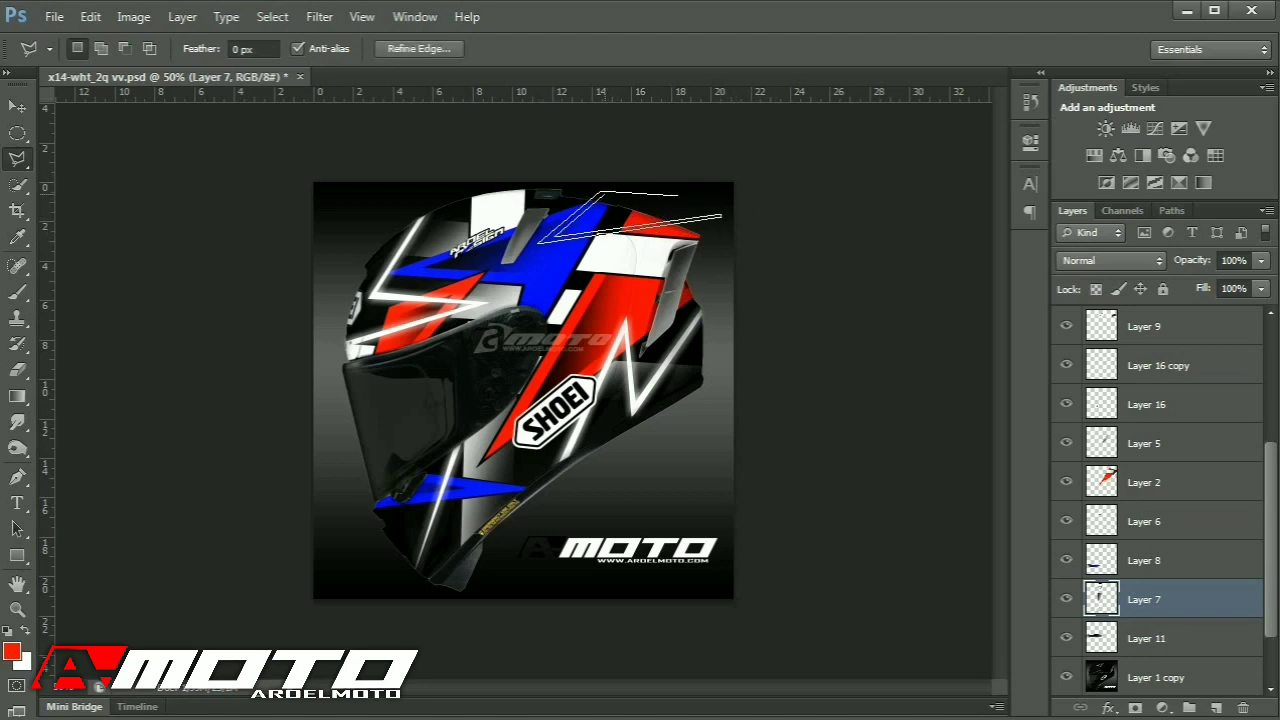
double_click(605, 197)
Copy the outlined zigzag from Layer 1 onto a new layer and move that layer to the top of the stack.
scroll(1150, 620, down, 2)
click(1150, 638)
key(ctrl+j)
drag(1150, 638, 1146, 325)
Turn the zigzag stripe on Layer 17 white by raising the lightness of its Reds to the maximum.
key(ctrl+u)
click(940, 523)
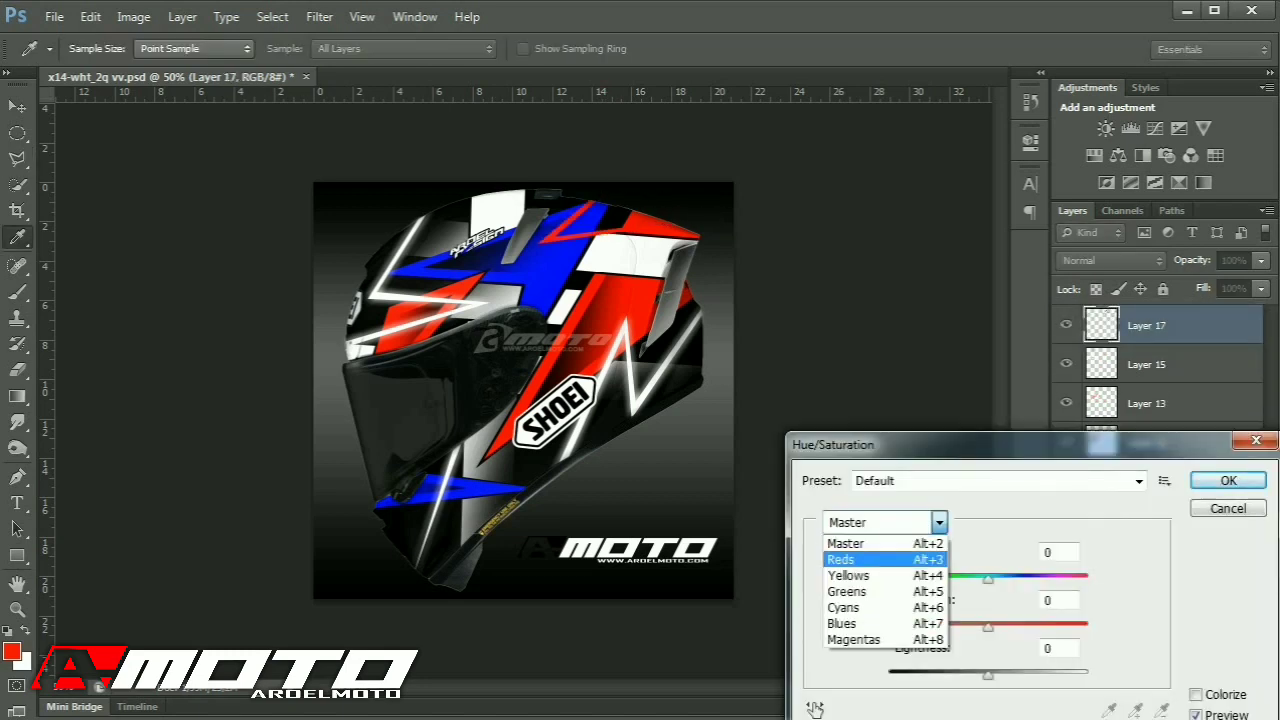
click(878, 559)
drag(989, 673, 1087, 673)
key(Return)
Duplicate Layer 17 and apply a 15 px Field Blur to the copy for a glow around the zigzag.
key(ctrl+j)
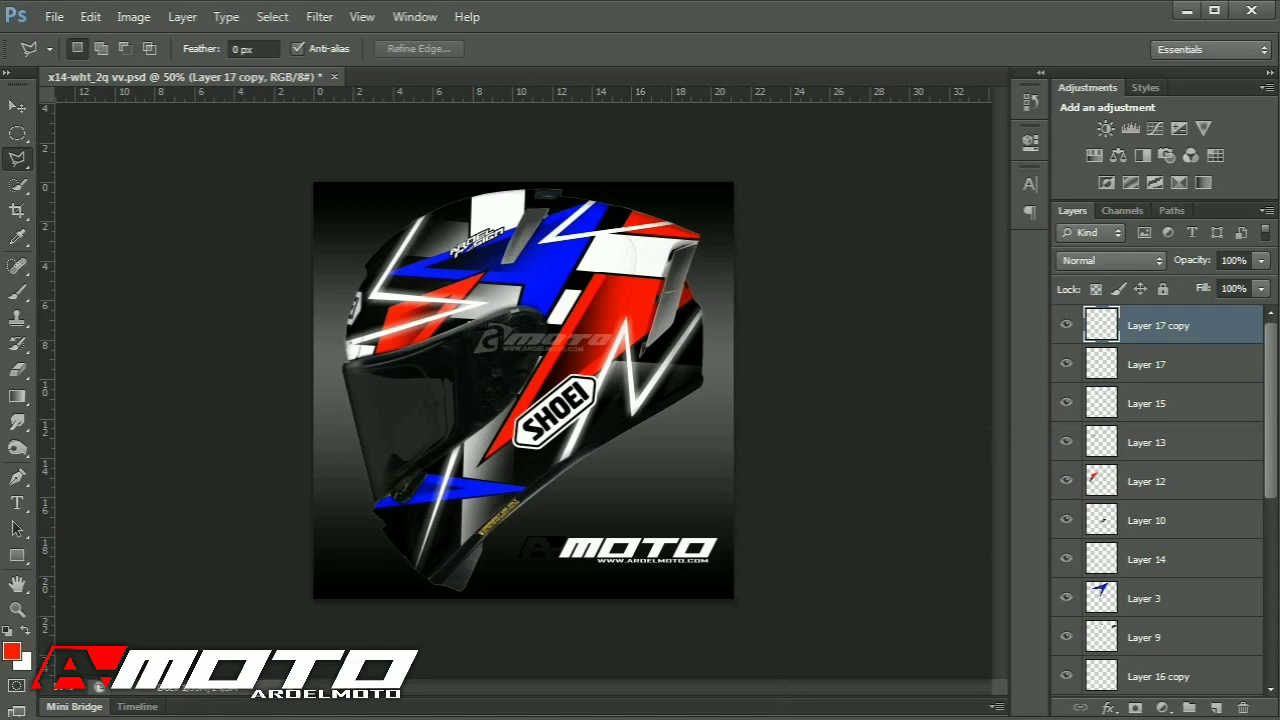
click(319, 17)
click(600, 216)
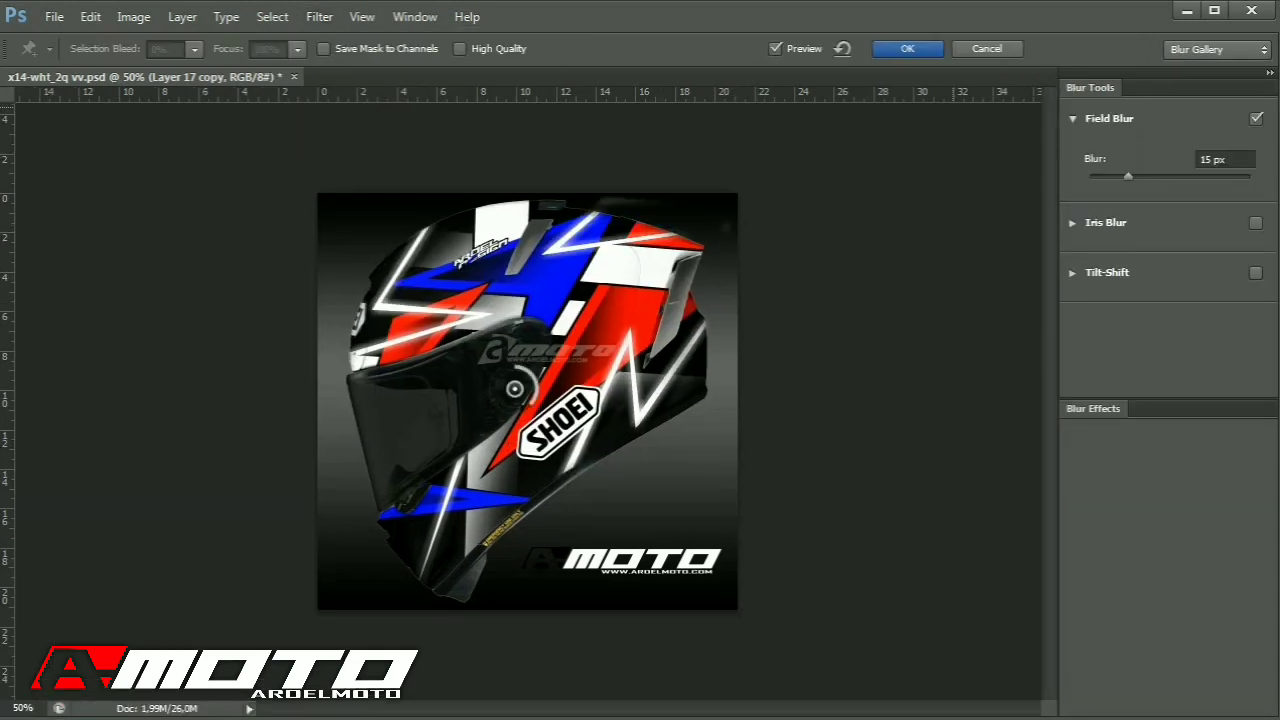
mouse_move(1128, 176)
mouse_down()
mouse_move(1155, 176)
mouse_move(1127, 176)
mouse_up()
key(Return)
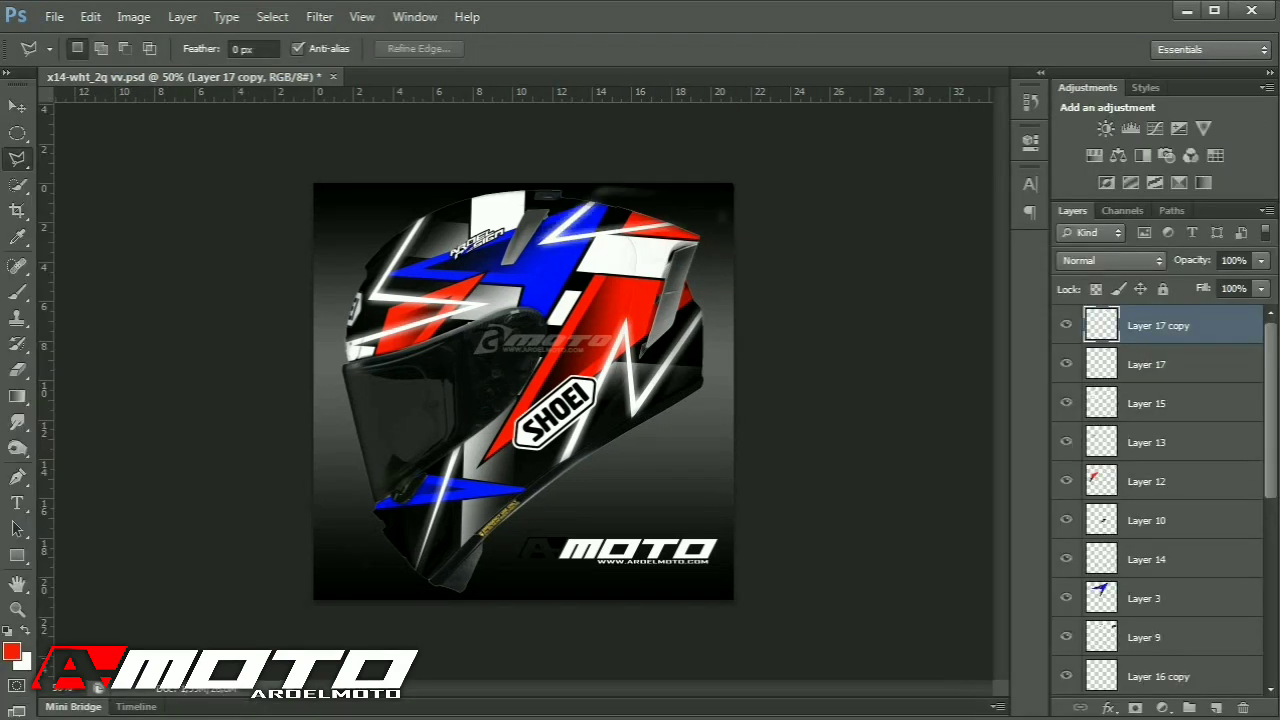
key(e)
right_click(775, 181)
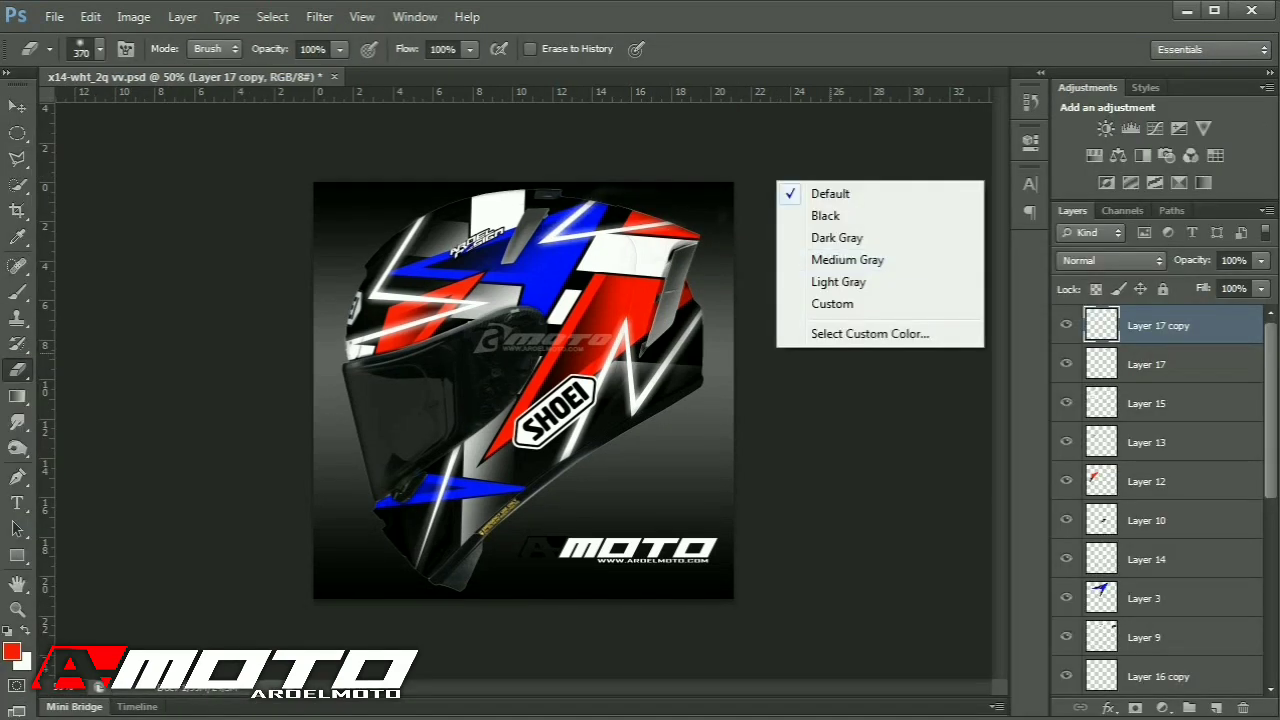
right_click(632, 302)
click(697, 444)
key(Return)
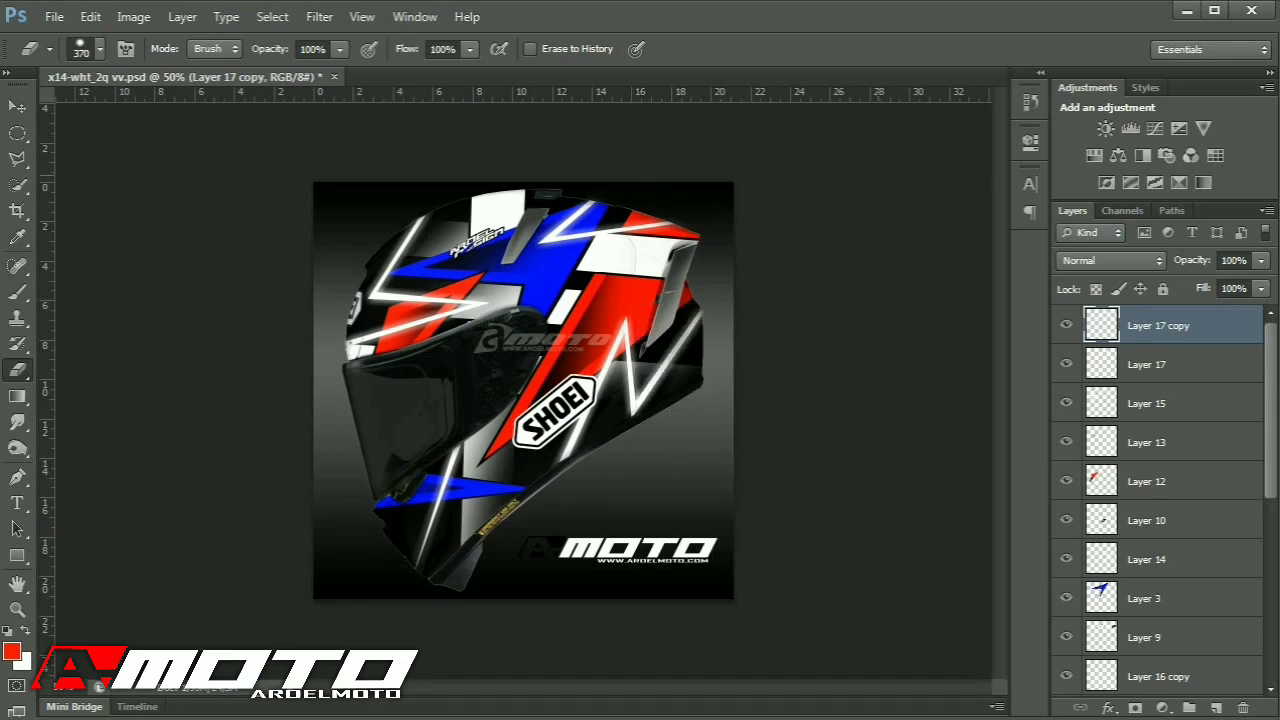
Try moving Layer 12 above Layer 13 in the layer stack.
key(ctrl+s)
drag(1146, 648, 1146, 430)
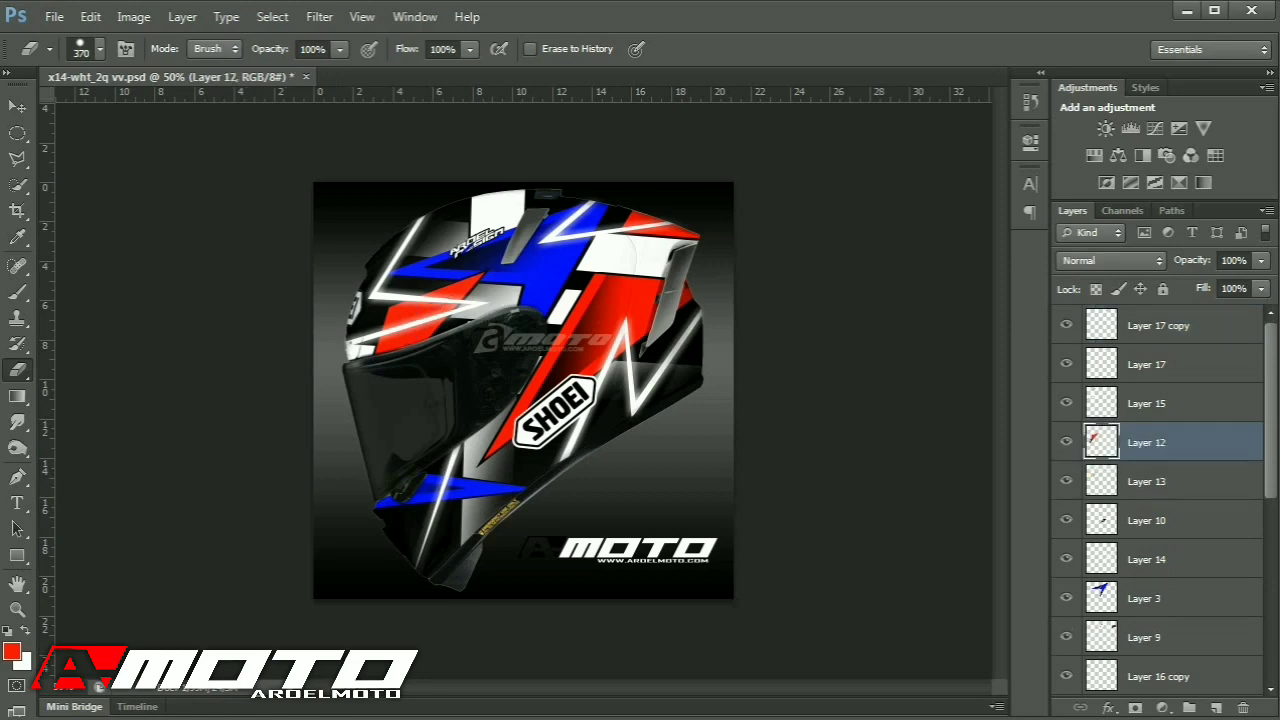
key(ctrl+z)
Erase Layer 1 copy over the letter A of the A-MOTO logo to reveal the red beneath.
scroll(1156, 560, down, 10)
click(1156, 599)
click(585, 548)
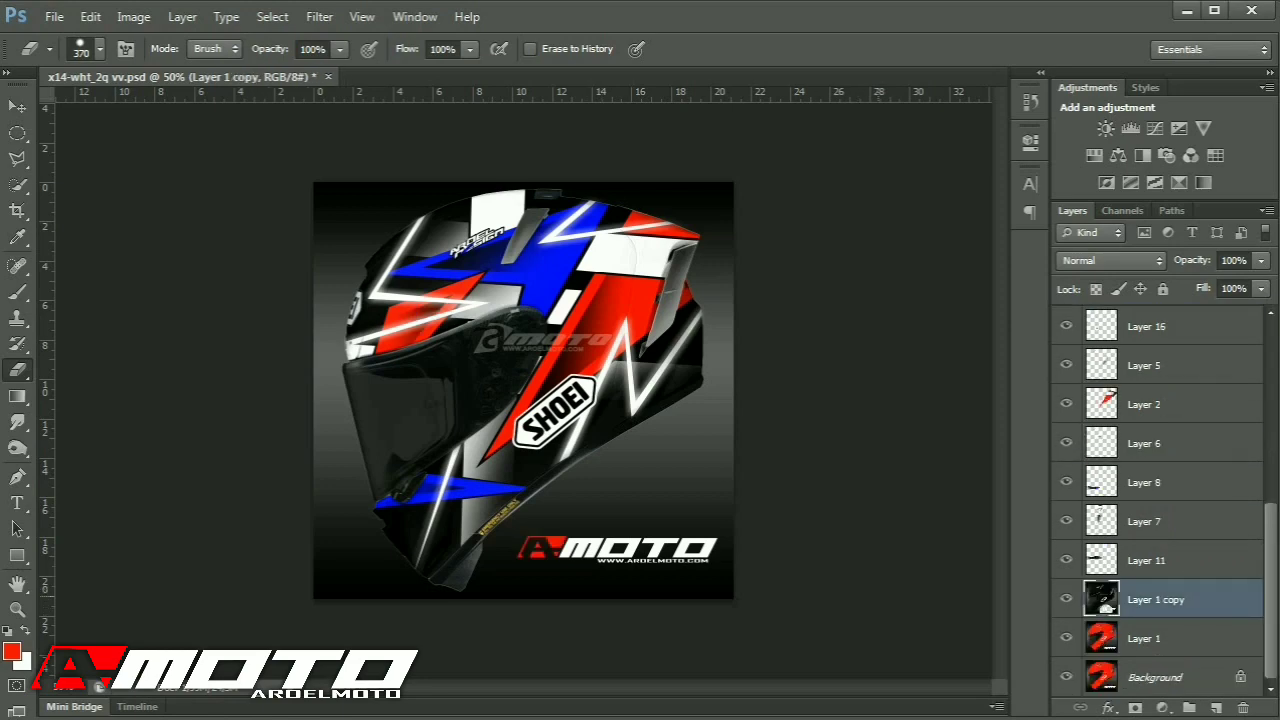
Outline the word DESIGN in the small helmet logo, copy it from Layer 1 onto a new layer, and bring it to the front.
key(ctrl+plus)
key(ctrl+plus)
key(ctrl+plus)
key(ctrl+plus)
key(ctrl+plus)
key(l)
mouse_move(380, 180)
mouse_down()
mouse_move(384, 380)
mouse_move(500, 640)
mouse_up()
click(356, 478)
click(673, 303)
click(662, 261)
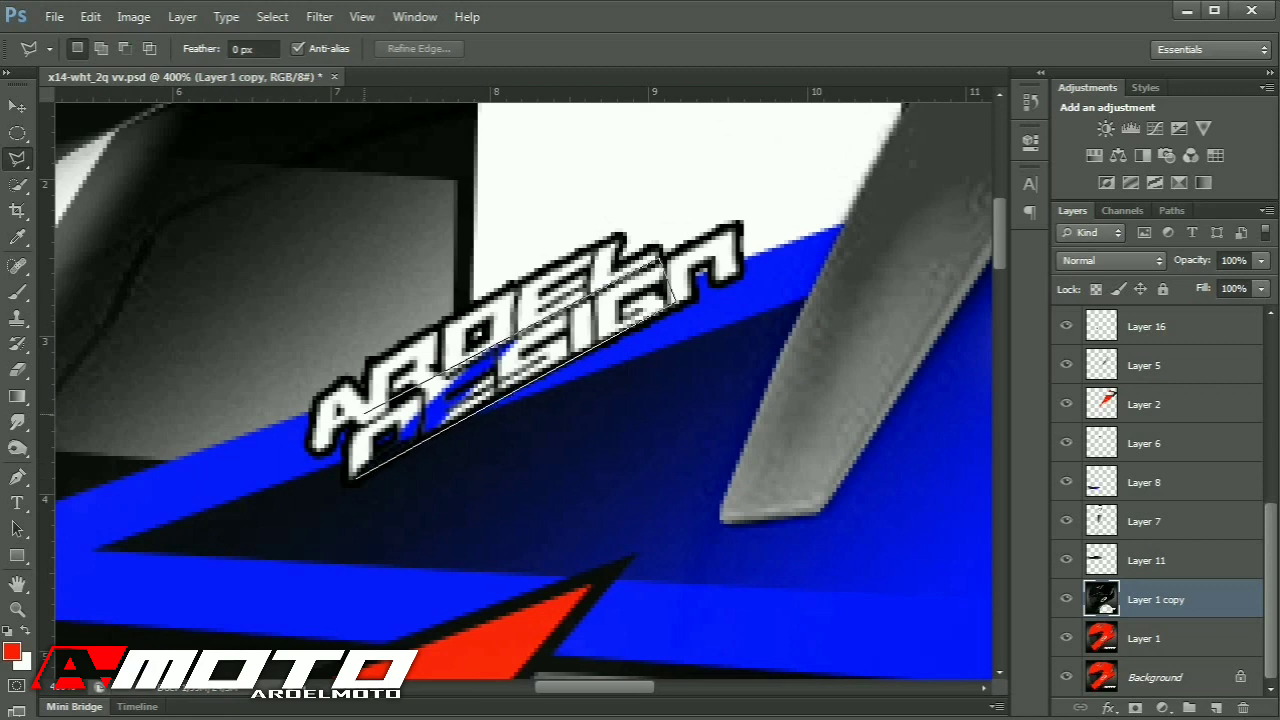
click(363, 415)
click(356, 478)
key(ctrl+j)
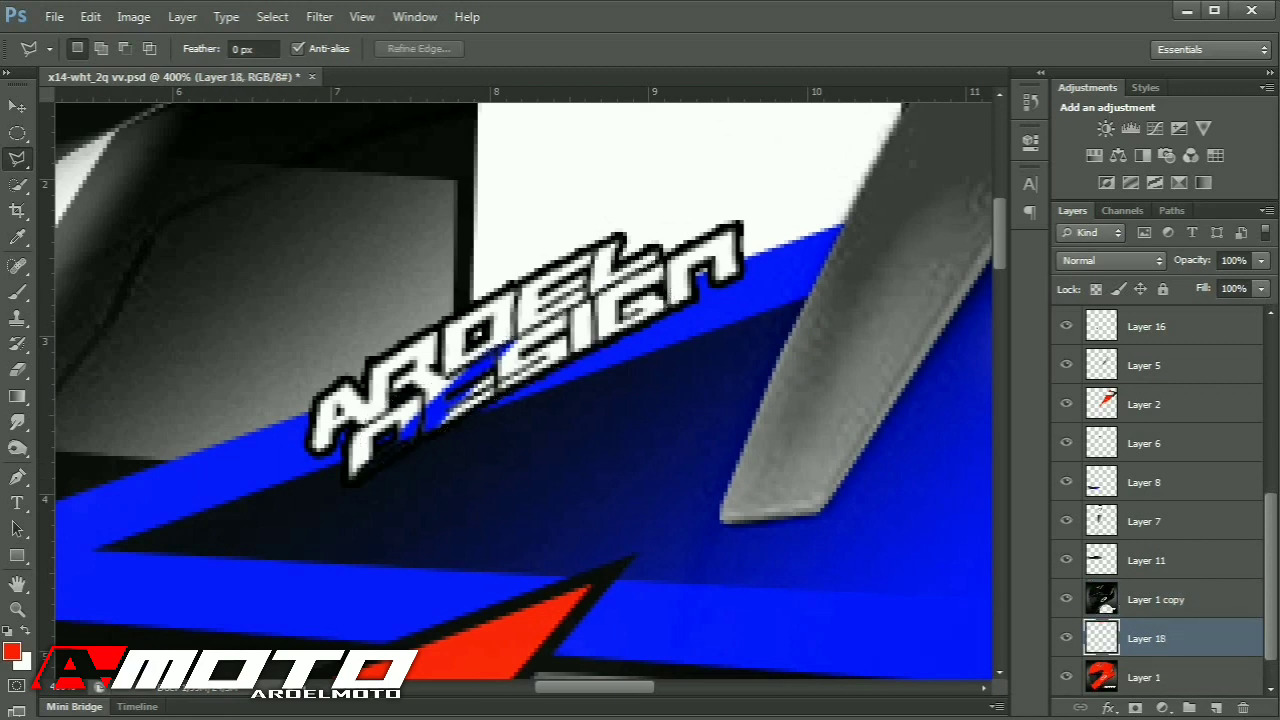
key(ctrl+shift+bracketright)
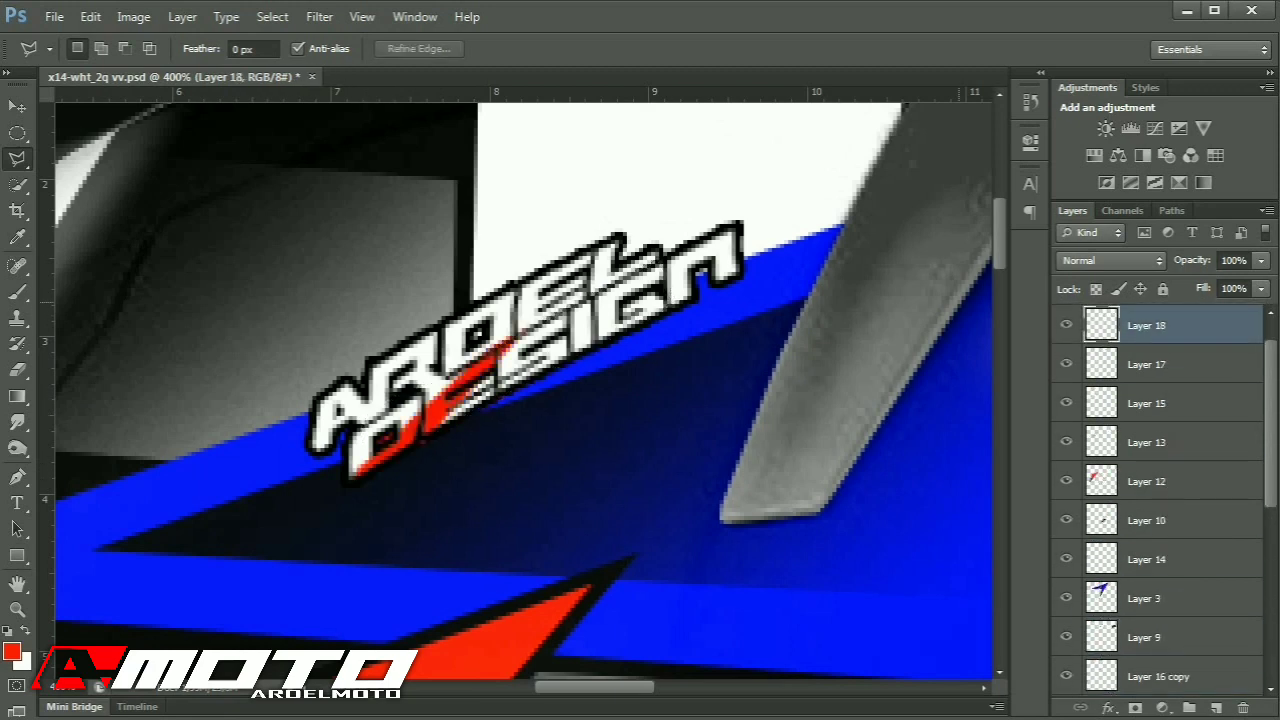
Touch up the start of the copied DESIGN lettering on Layer 18 with a 21 px Eraser.
click(17, 370)
right_click(486, 470)
drag(674, 517, 460, 503)
right_click(416, 455)
click(364, 440)
Save the layered document and fit the whole helmet in view.
click(54, 17)
click(122, 240)
scroll(473, 441, down, 1)
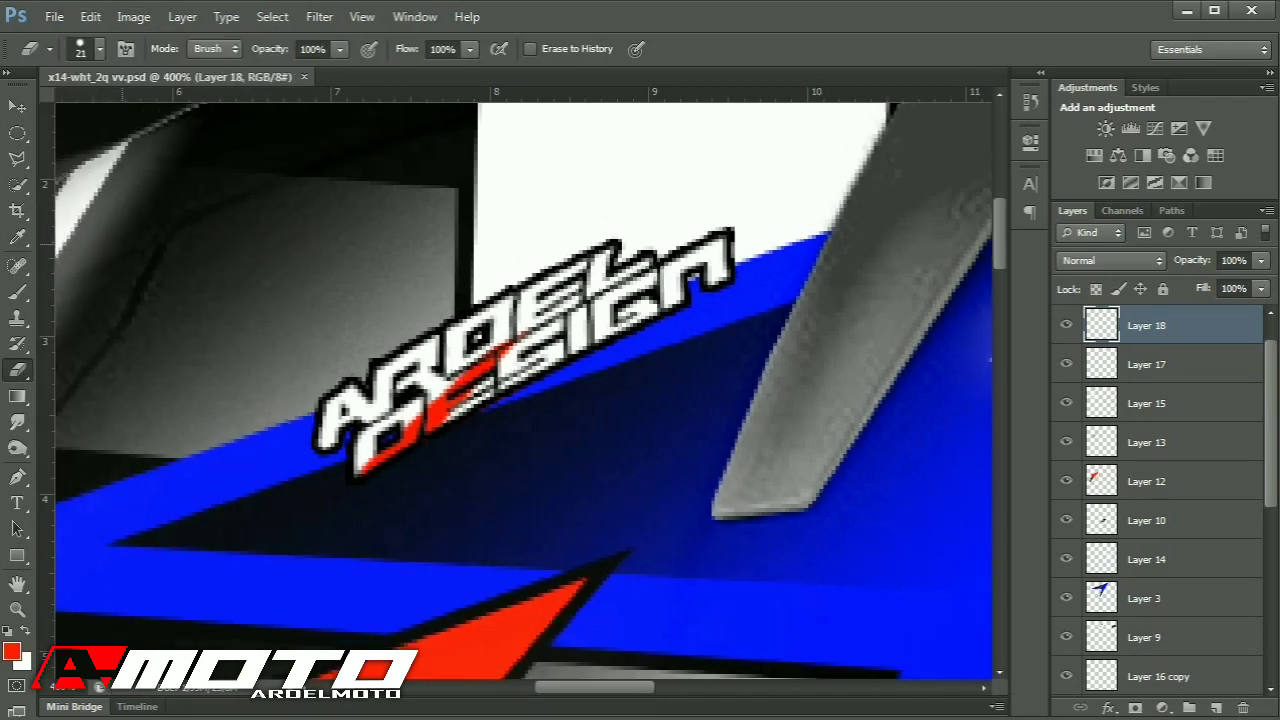
key(ctrl+0)
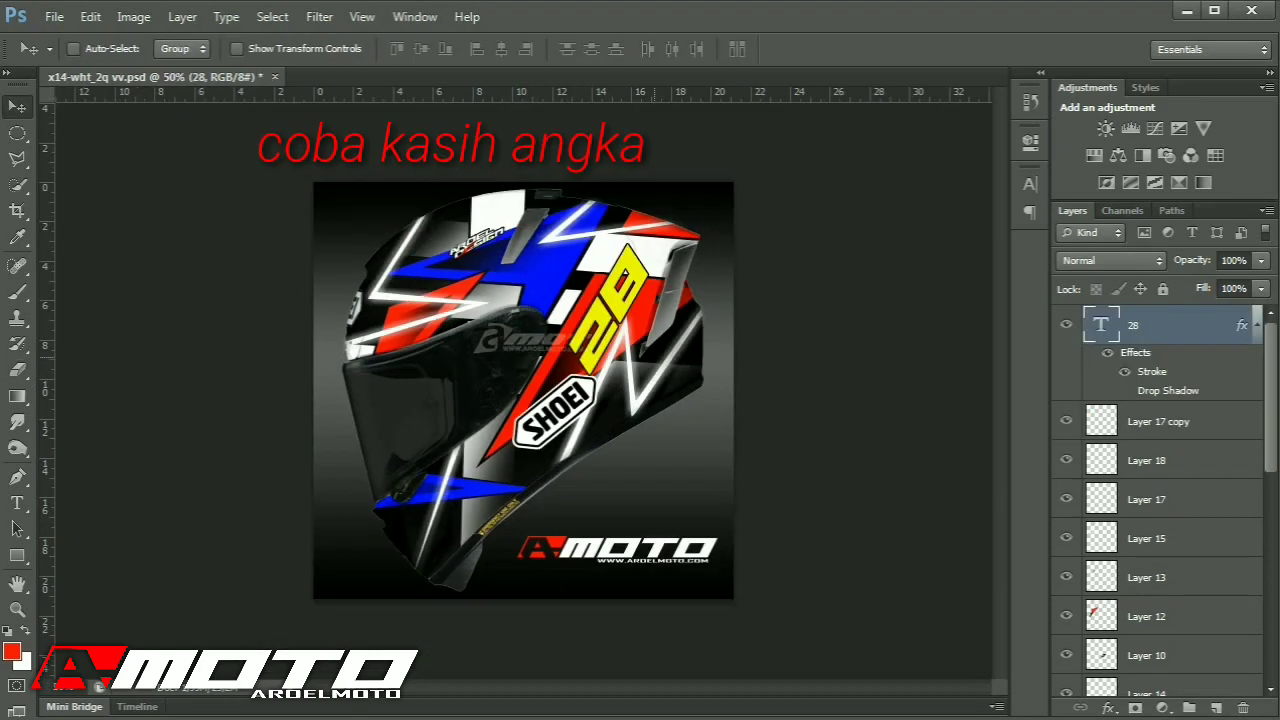
Rotate the yellow number 28 to about 19.9° and place it just above the Shoei logo.
key(ctrl+t)
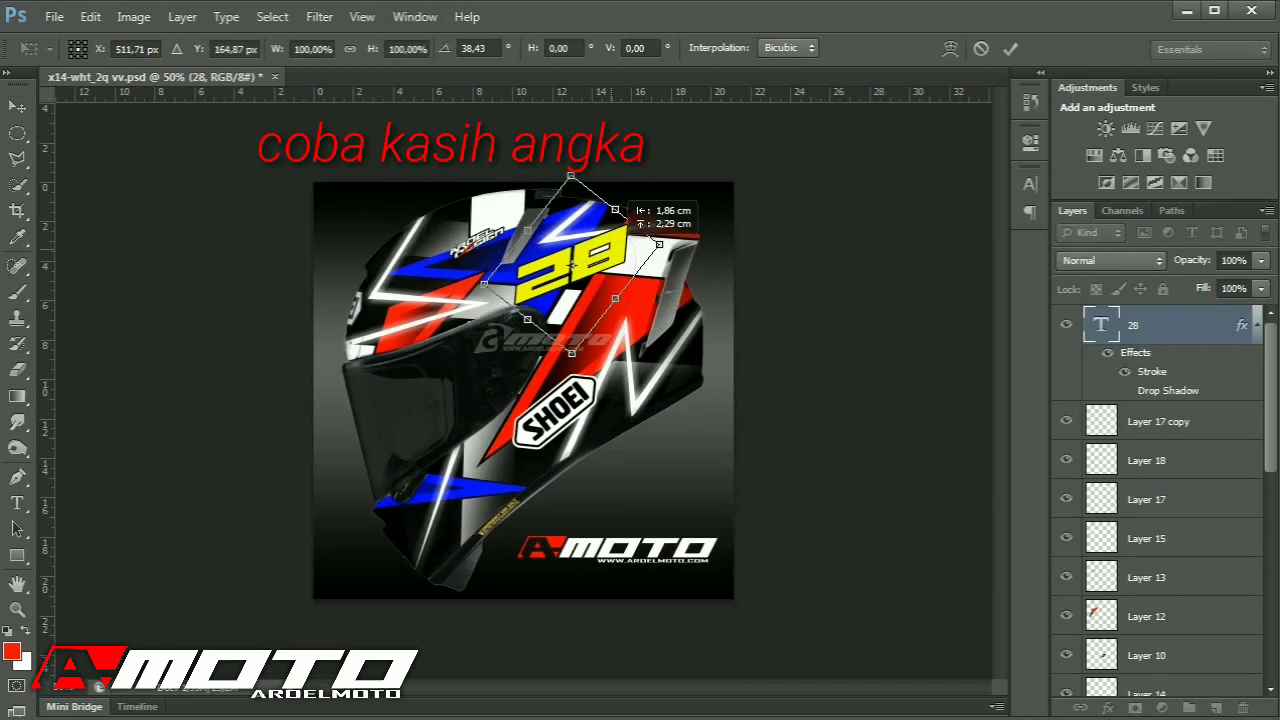
mouse_move(611, 249)
mouse_down()
mouse_move(582, 254)
mouse_move(625, 256)
mouse_up()
drag(730, 316, 737, 277)
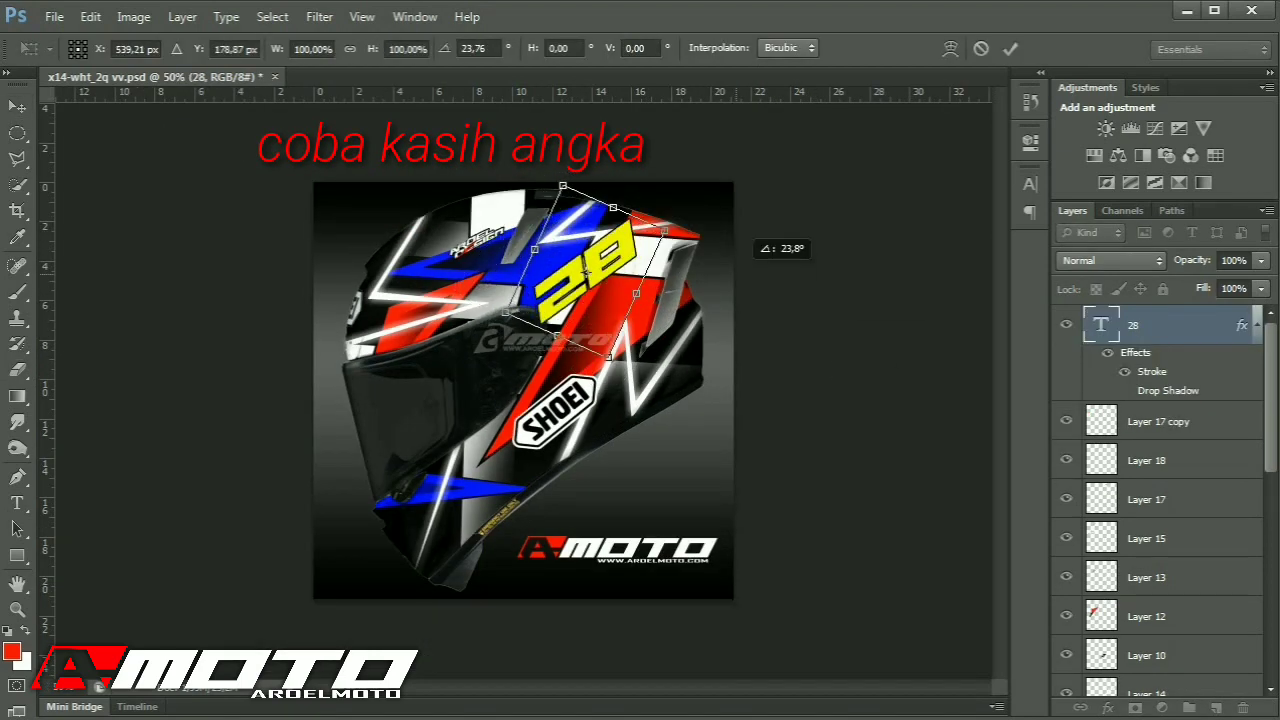
drag(612, 293, 637, 347)
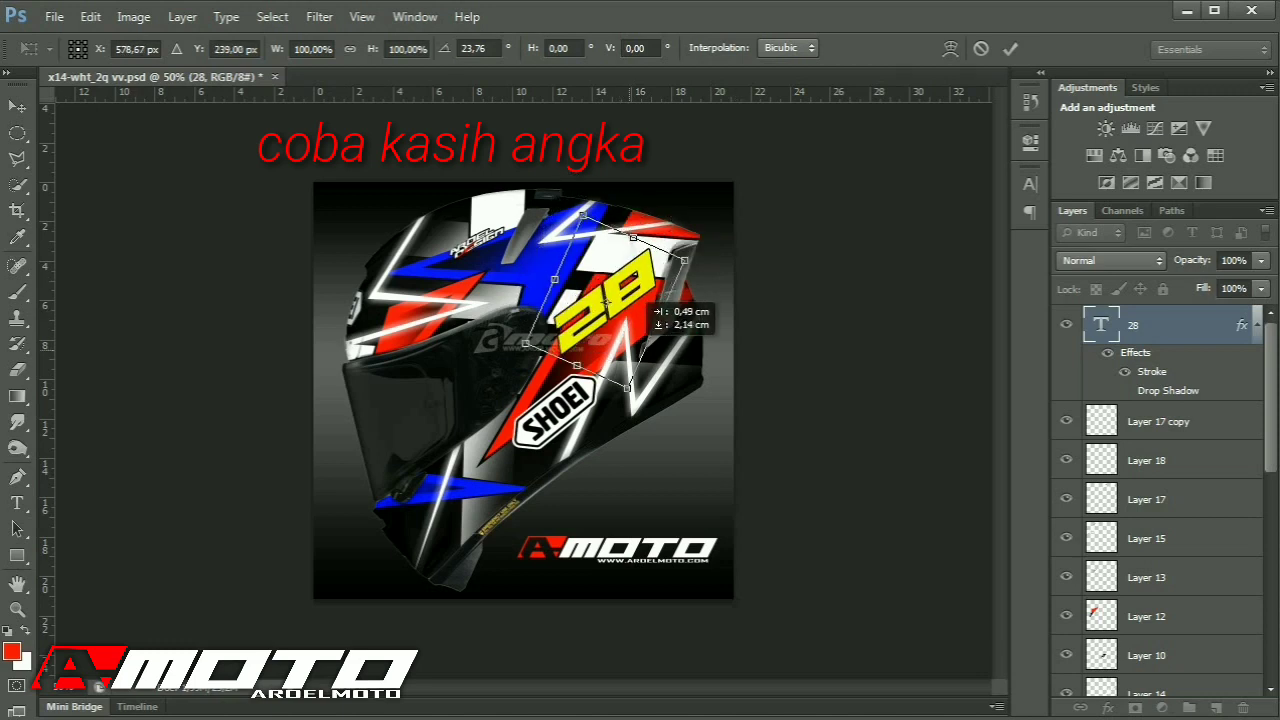
drag(720, 360, 723, 351)
drag(619, 335, 566, 397)
drag(723, 351, 723, 347)
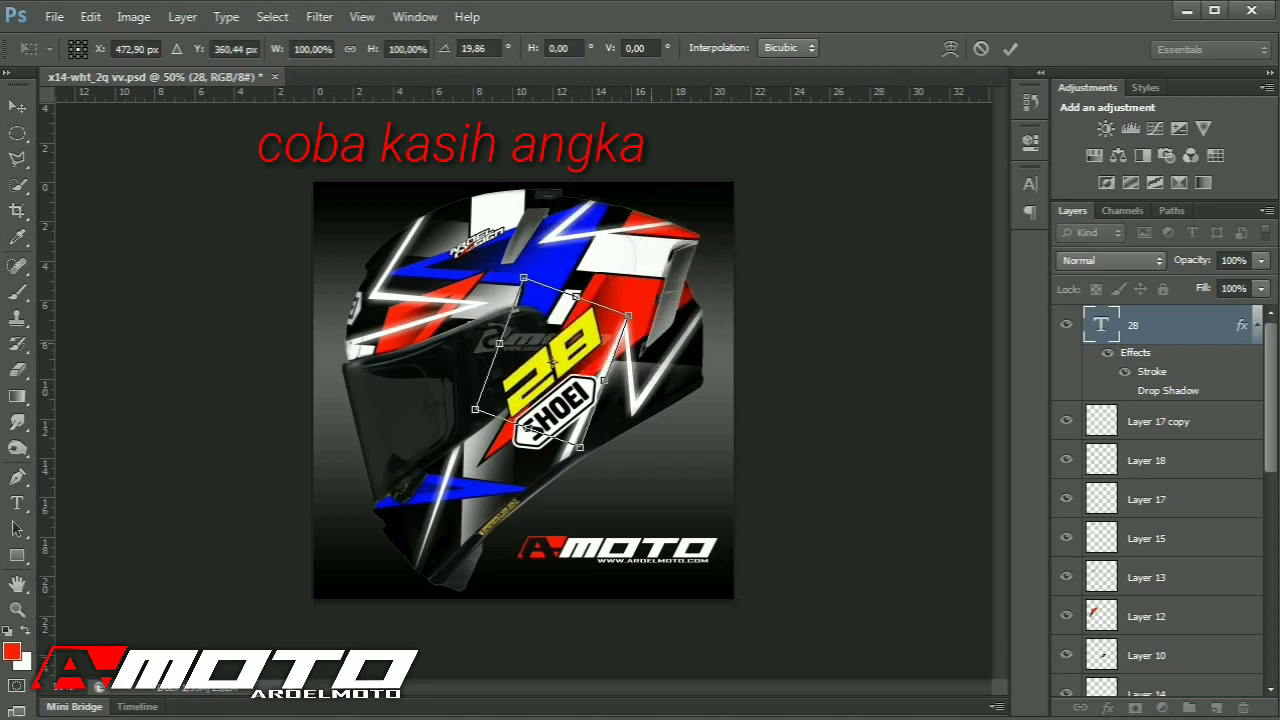
Move the number 28 off the helmet and outside the canvas, and apply the transform.
drag(601, 351, 837, 399)
key(Return)
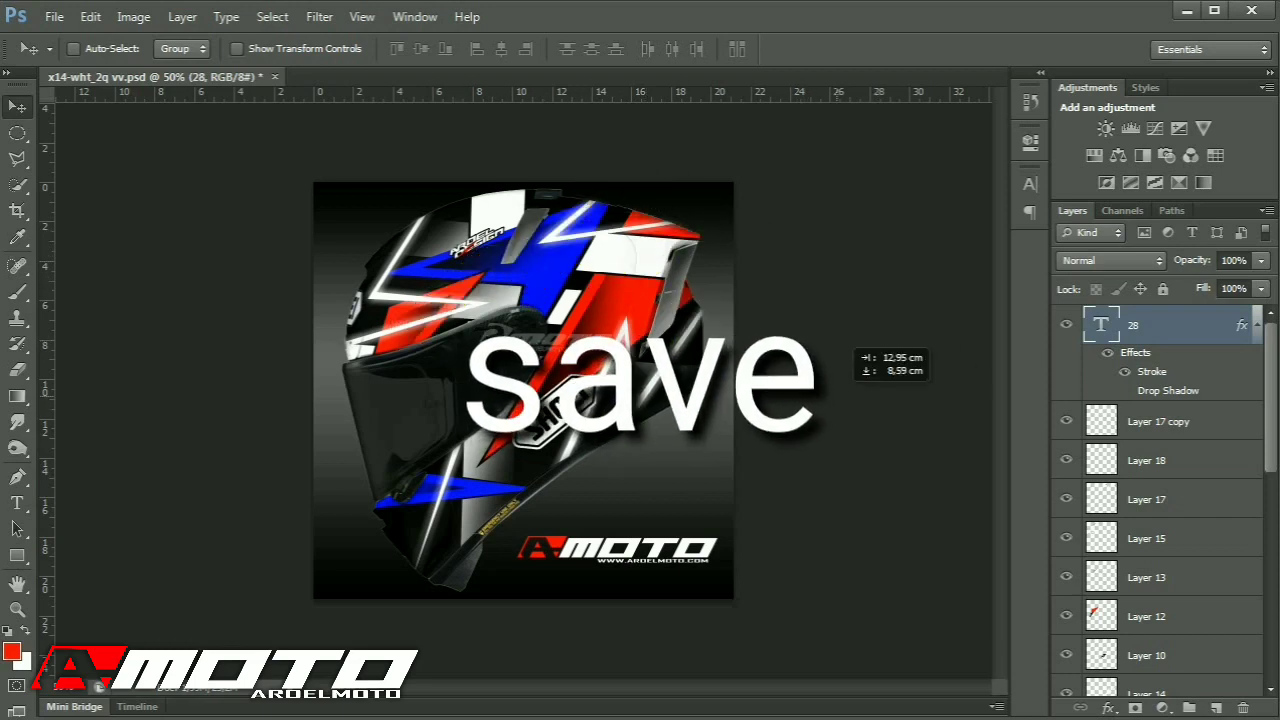
drag(845, 342, 845, 342)
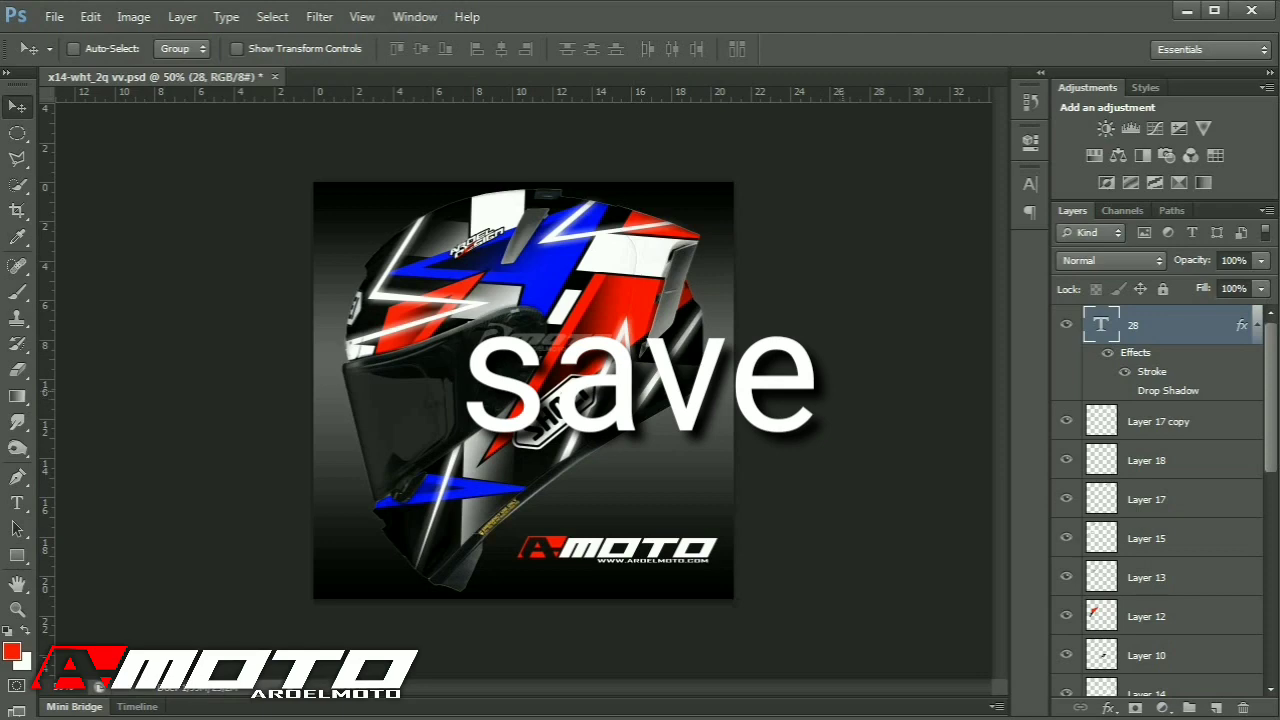
Save a copy of the finished design as a JPEG at quality 12 in Progressive format with 3 scans.
click(54, 17)
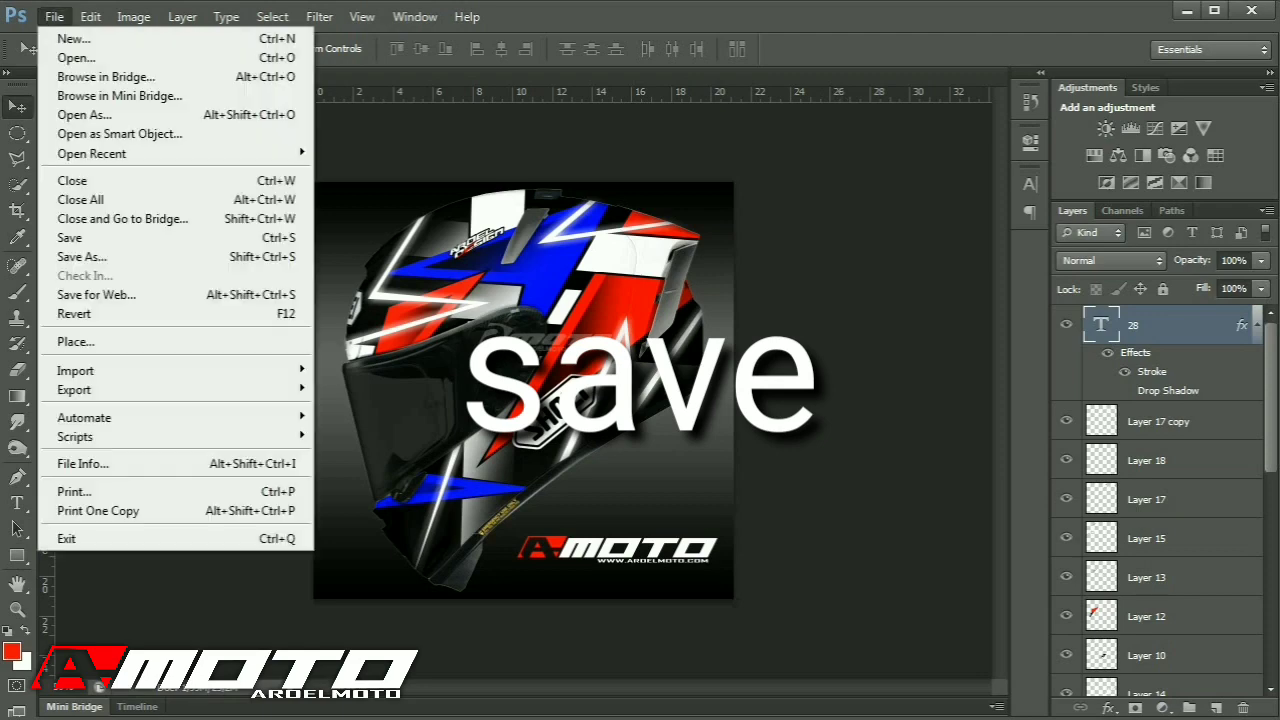
click(70, 257)
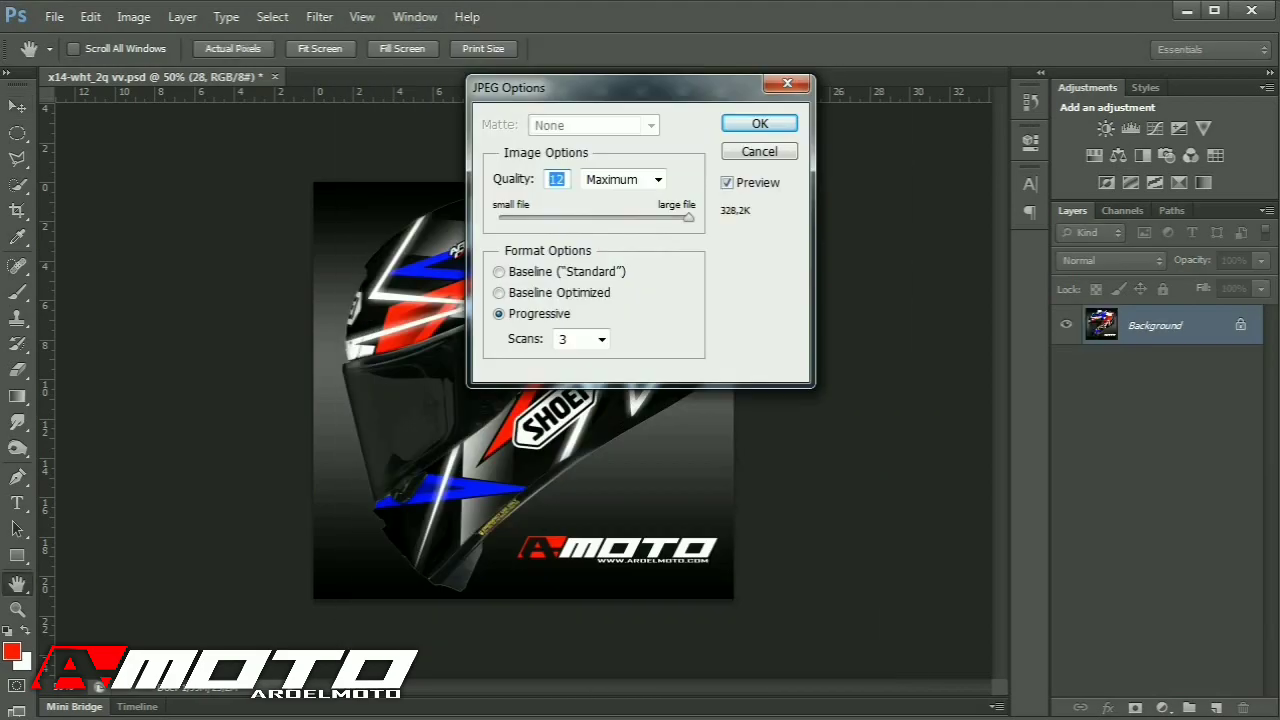